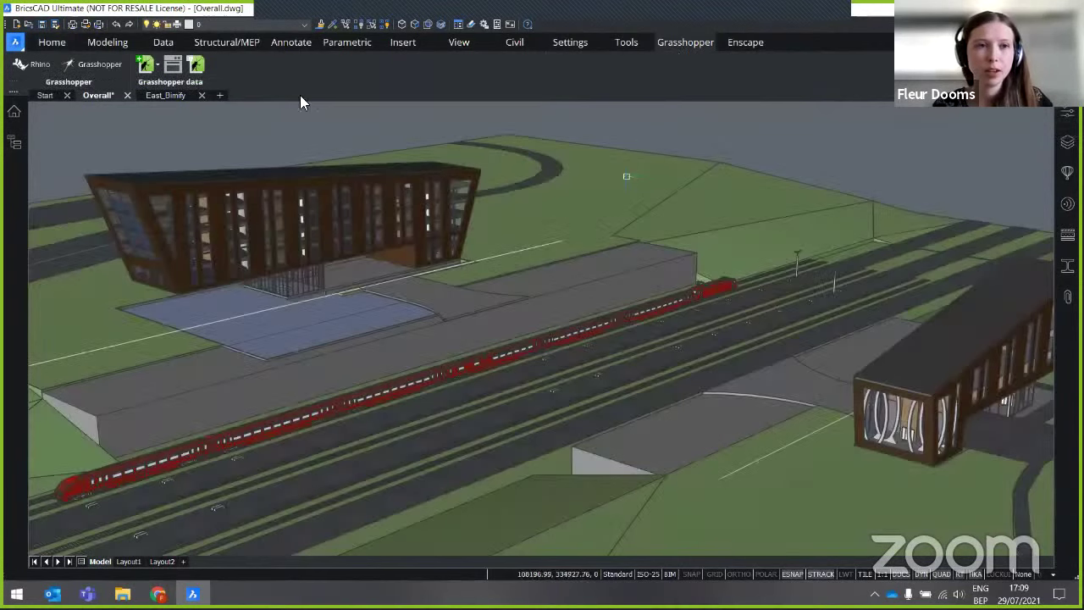
# - Open Grasshopper with the Canopy_simpel definition and bring the station building and tracks into view beside it
pyautogui.click(100, 68)
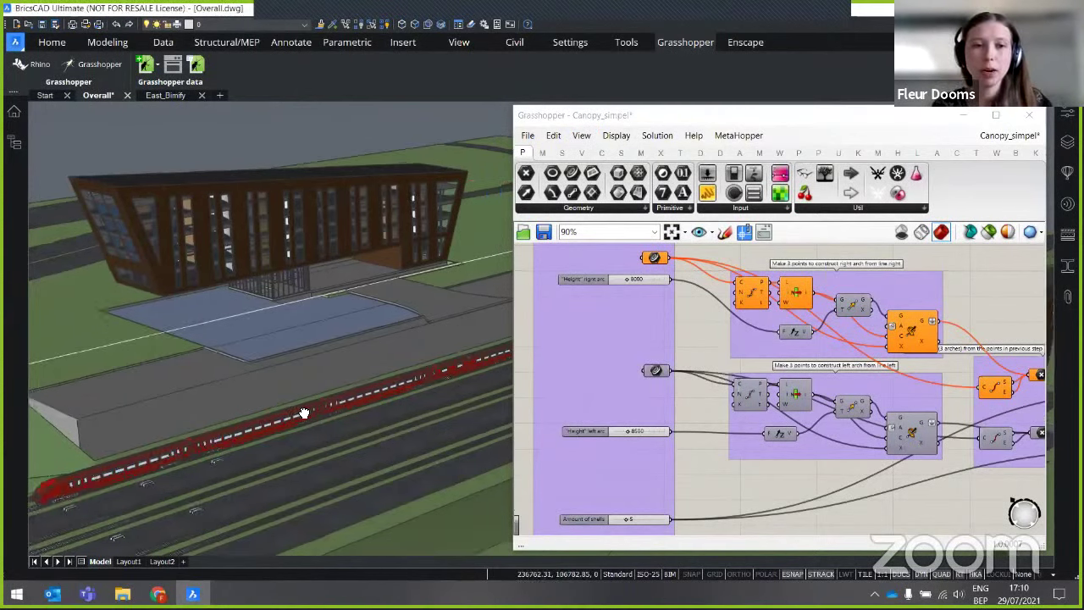
pyautogui.moveTo(305, 412); pyautogui.dragTo(245, 406, button='middle')
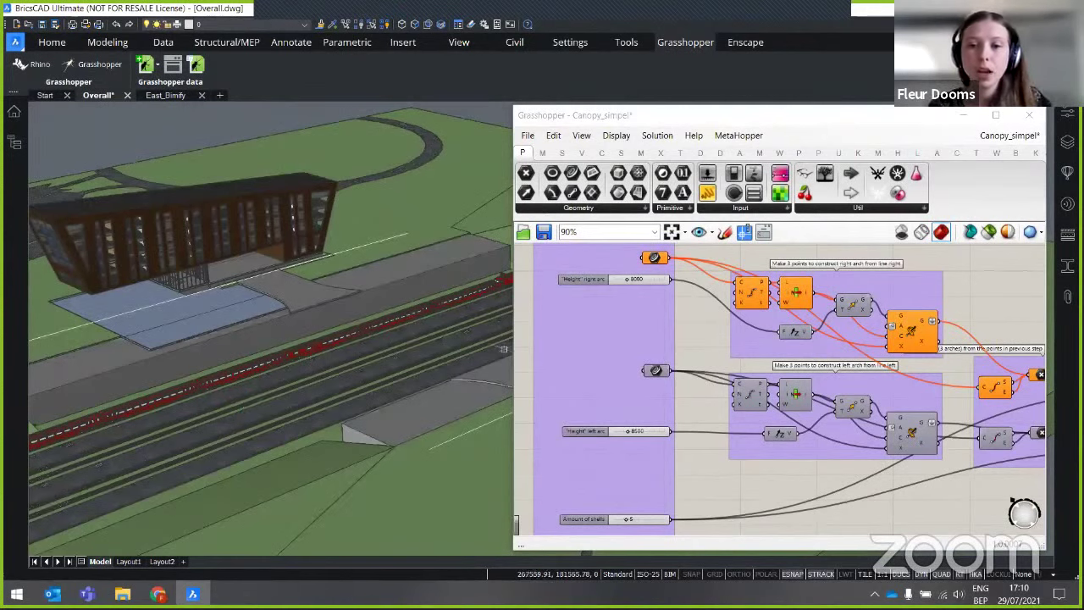
pyautogui.moveTo(655, 373)
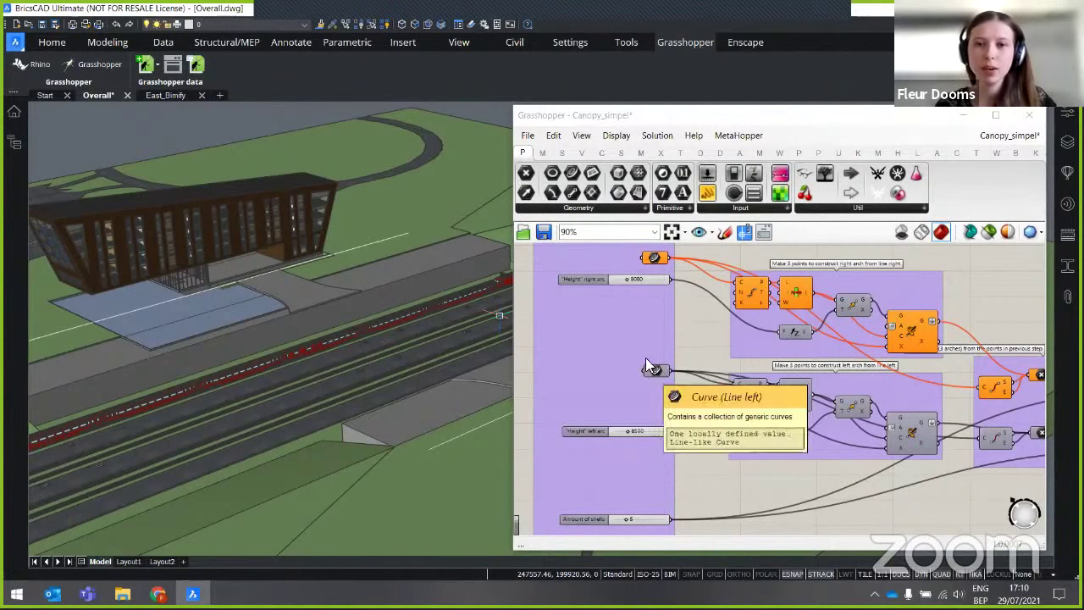
# - Add a BricsCAD Curve parameter in front of the empty "Line right" curve component
pyautogui.click(1016, 154)
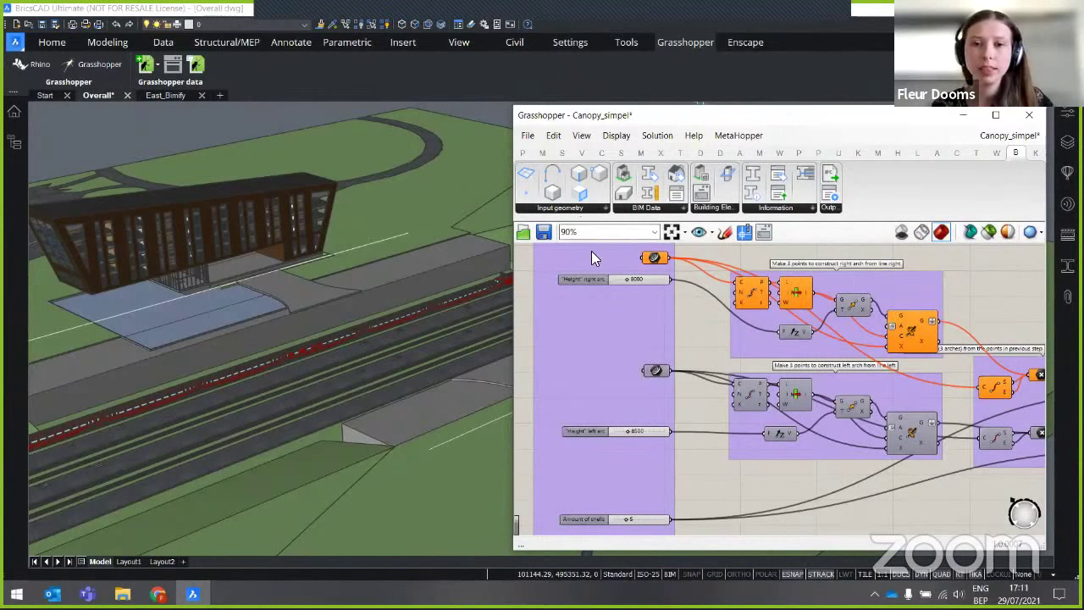
pyautogui.scroll(2, 593, 264)
pyautogui.scroll(3, 610, 261)
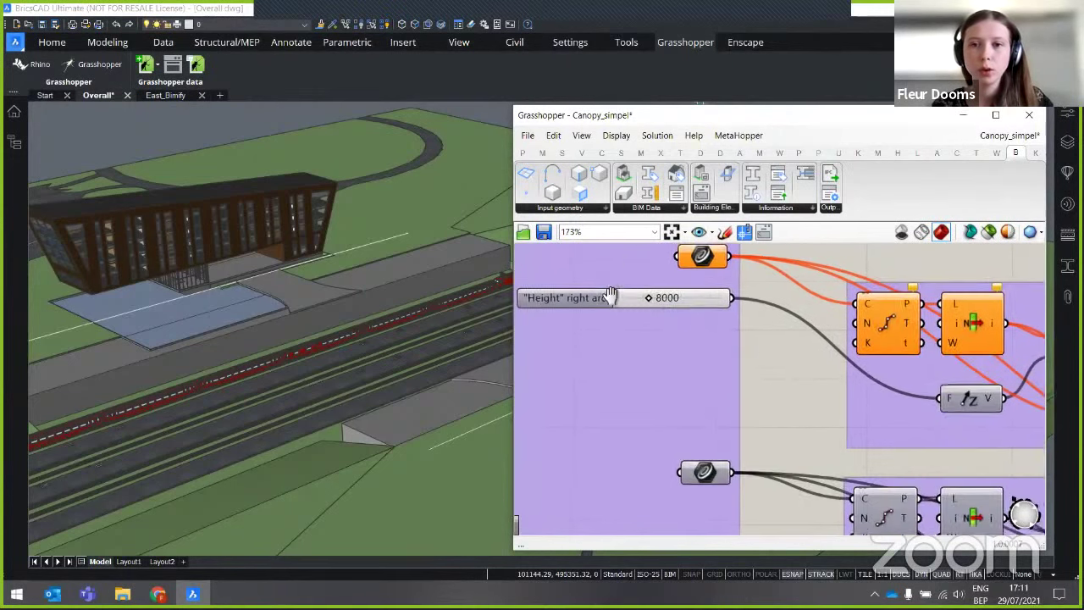
pyautogui.moveTo(610, 261); pyautogui.dragTo(735, 315, button='right')
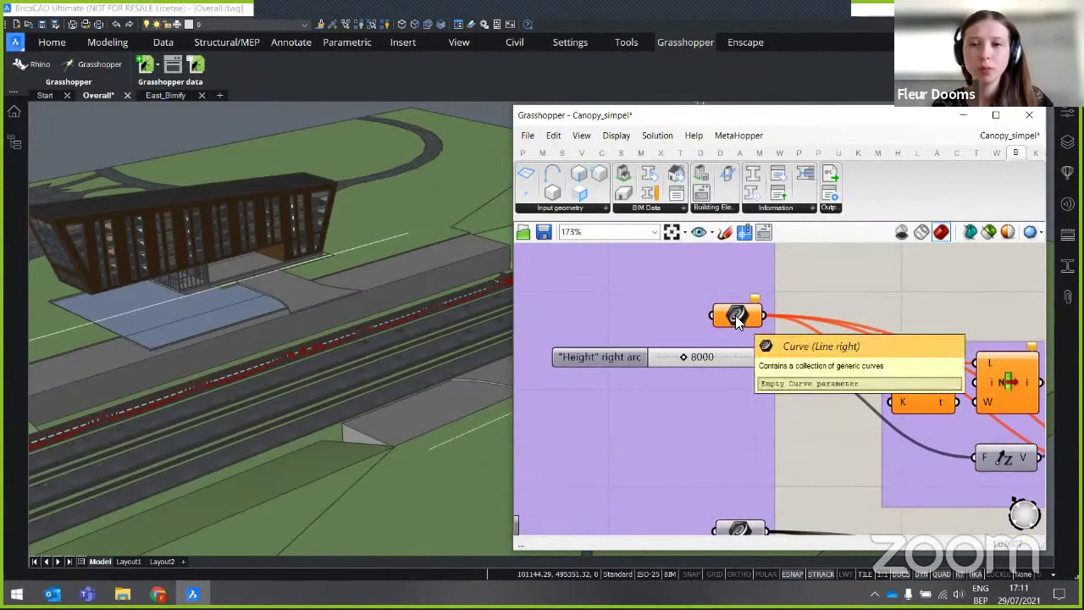
pyautogui.rightClick(735, 315)
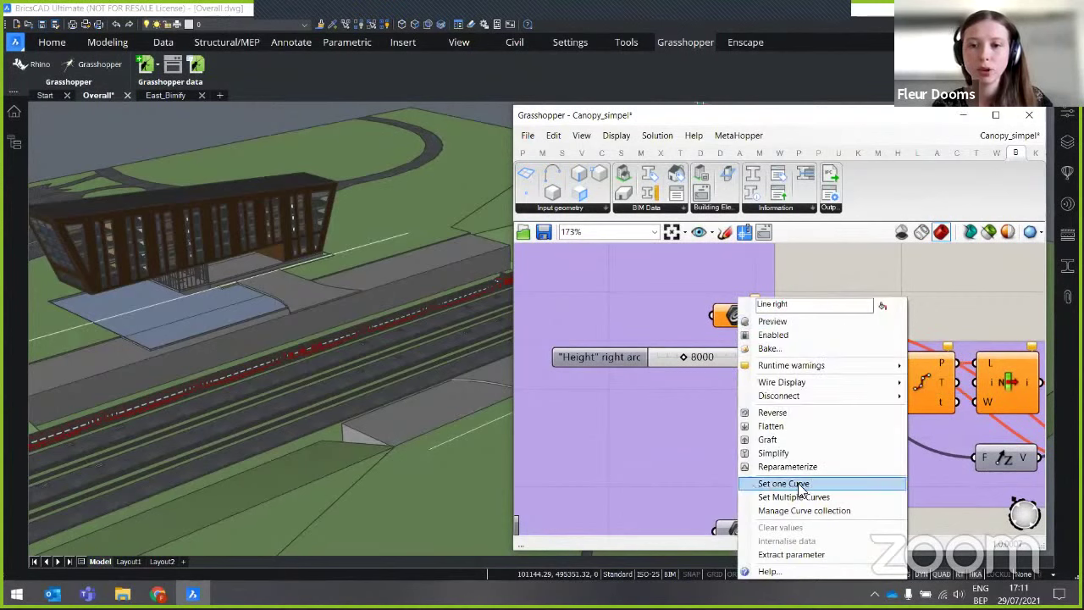
pyautogui.click(796, 268)
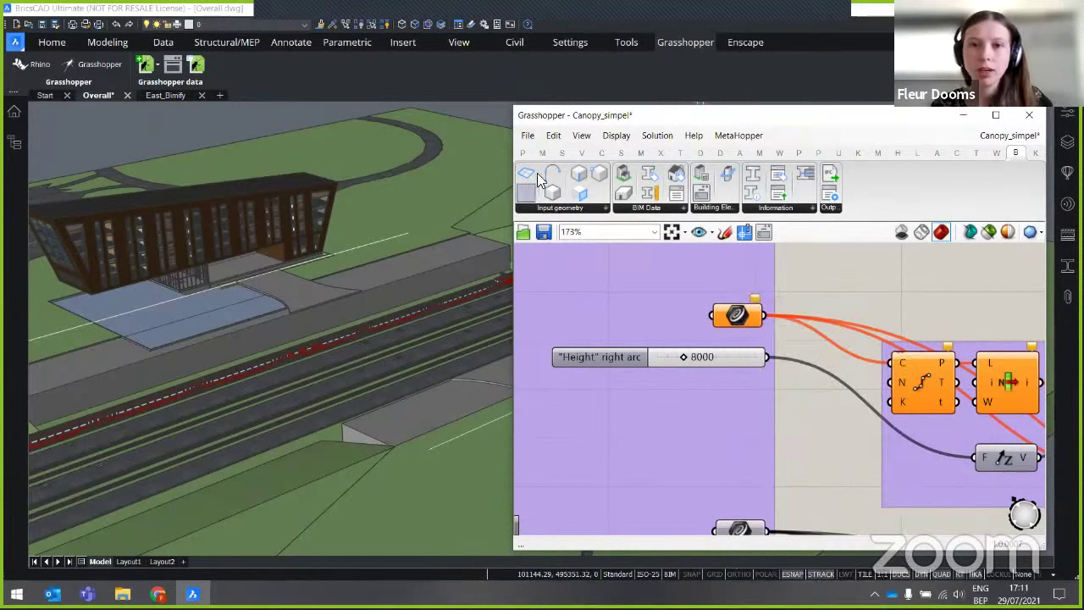
pyautogui.moveTo(556, 186); pyautogui.dragTo(642, 315)
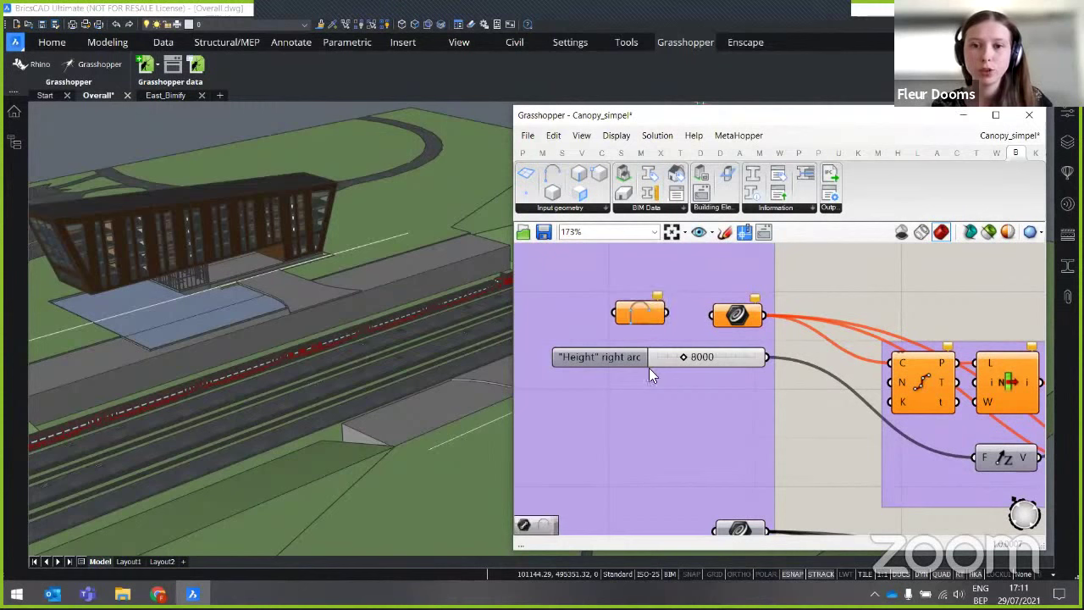
# - Reference the white line across the tracks from the large building as one BricsCAD curve and connect it to "Line right"
pyautogui.rightClick(640, 315)
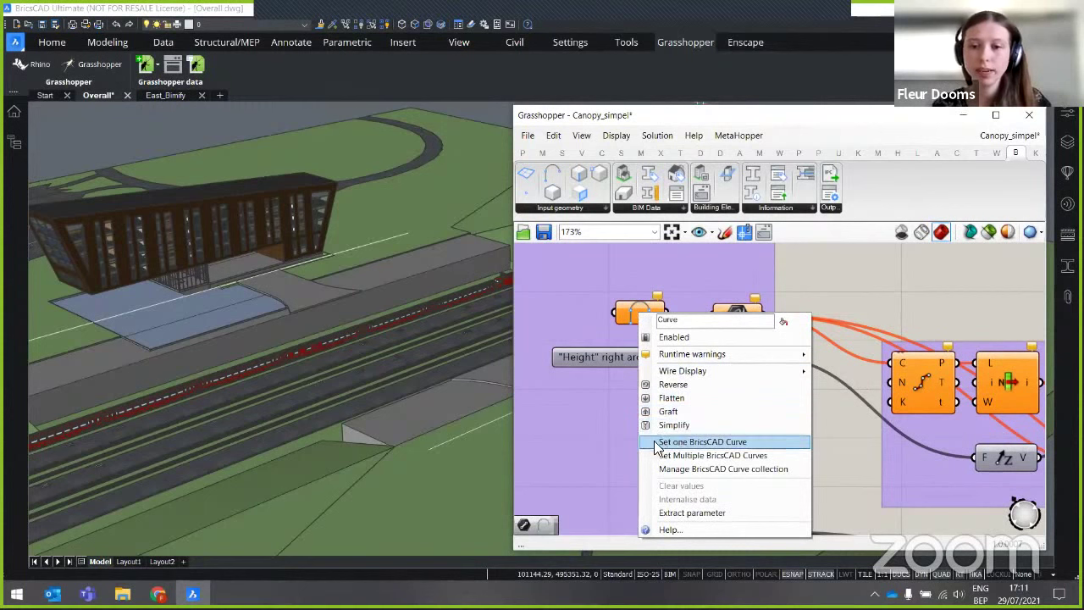
pyautogui.click(758, 446)
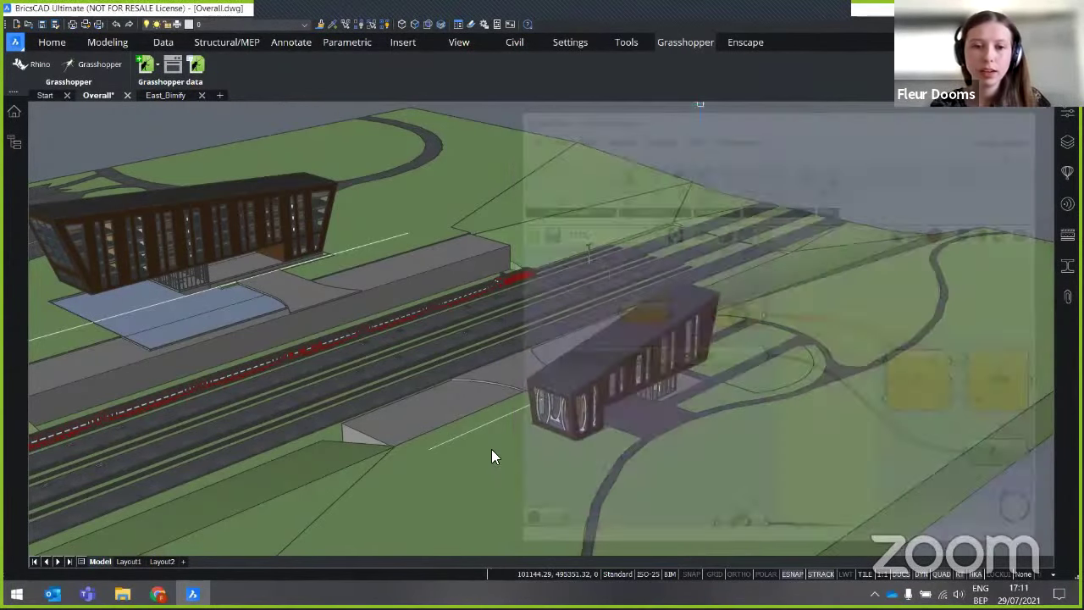
pyautogui.click(464, 434)
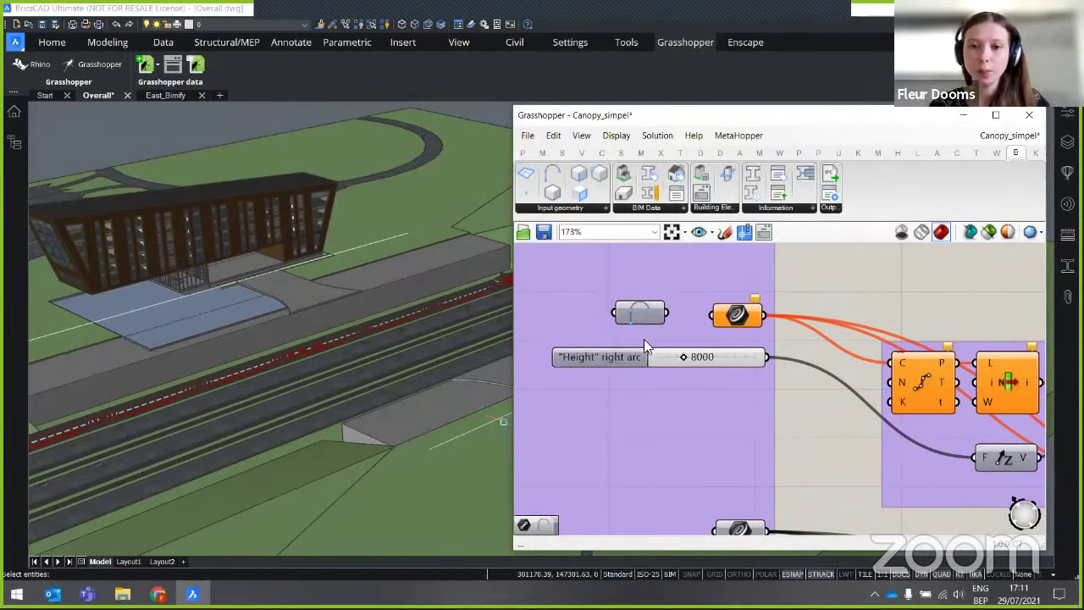
pyautogui.moveTo(667, 313); pyautogui.dragTo(715, 319)
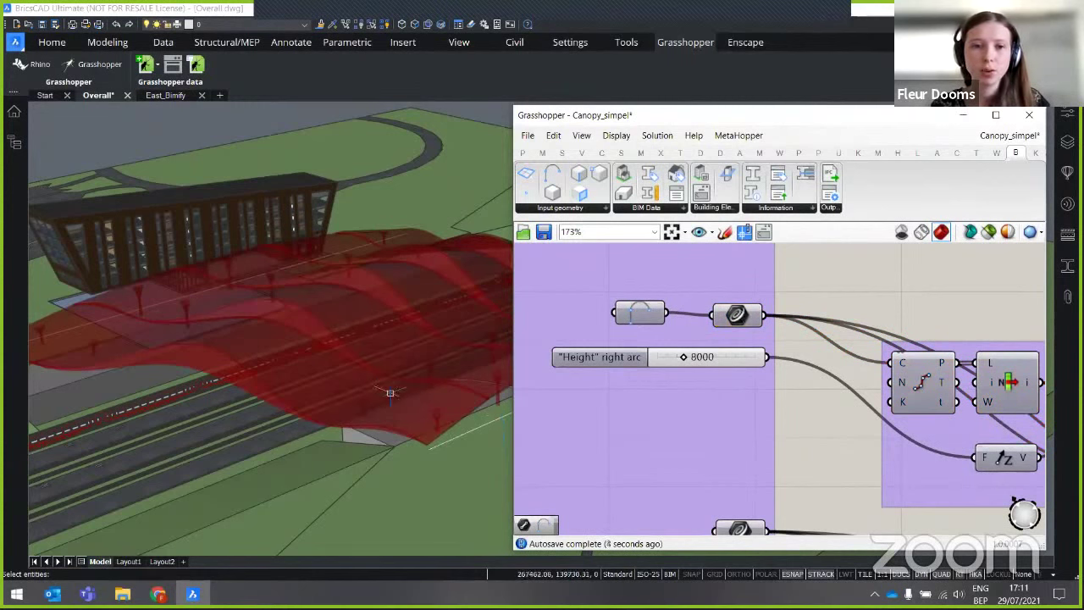
# - Align the BricsCAD Curve parameter level with the "Line right" component and deselect it
pyautogui.moveTo(462, 428)
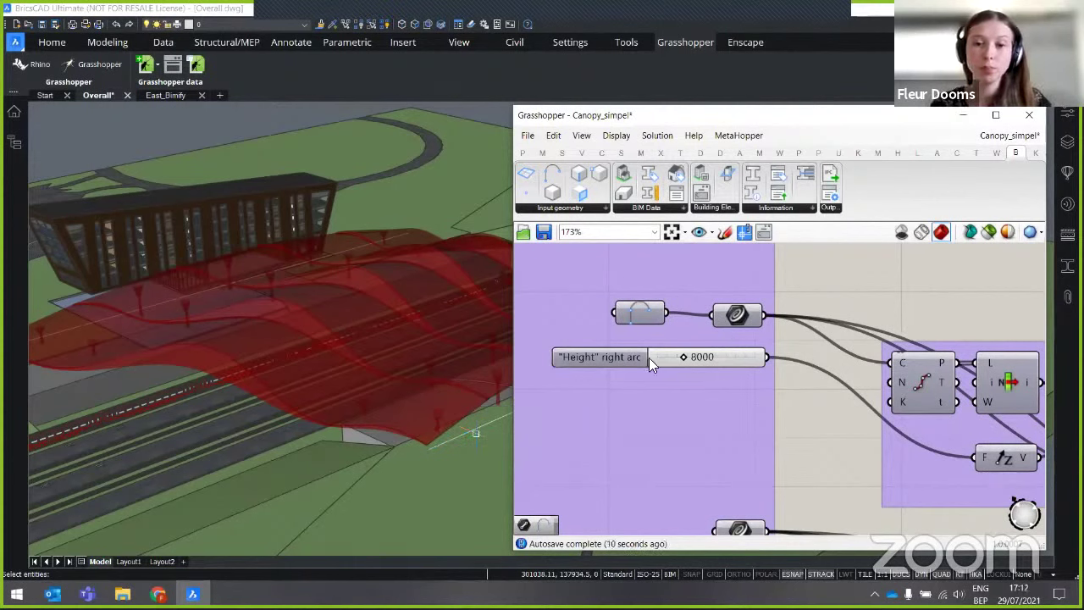
pyautogui.click(650, 323)
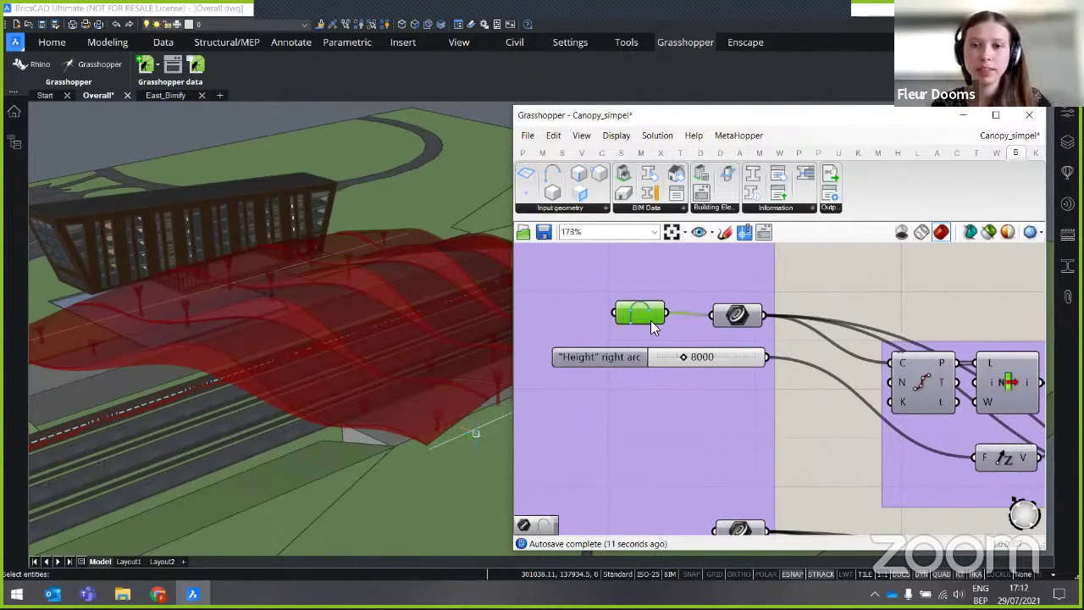
pyautogui.moveTo(650, 320); pyautogui.dragTo(661, 319)
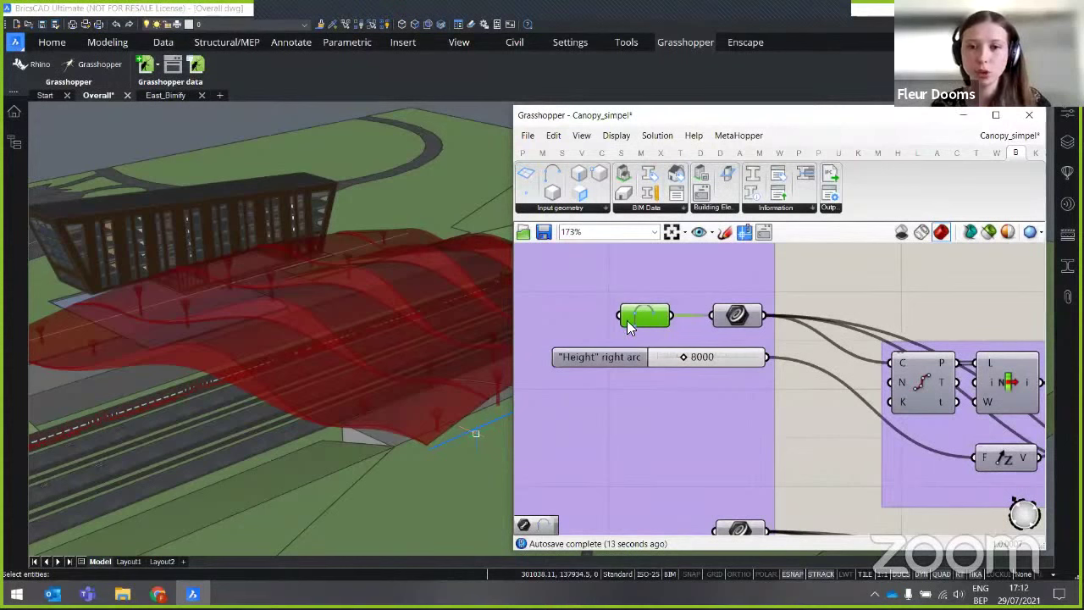
pyautogui.click(798, 358)
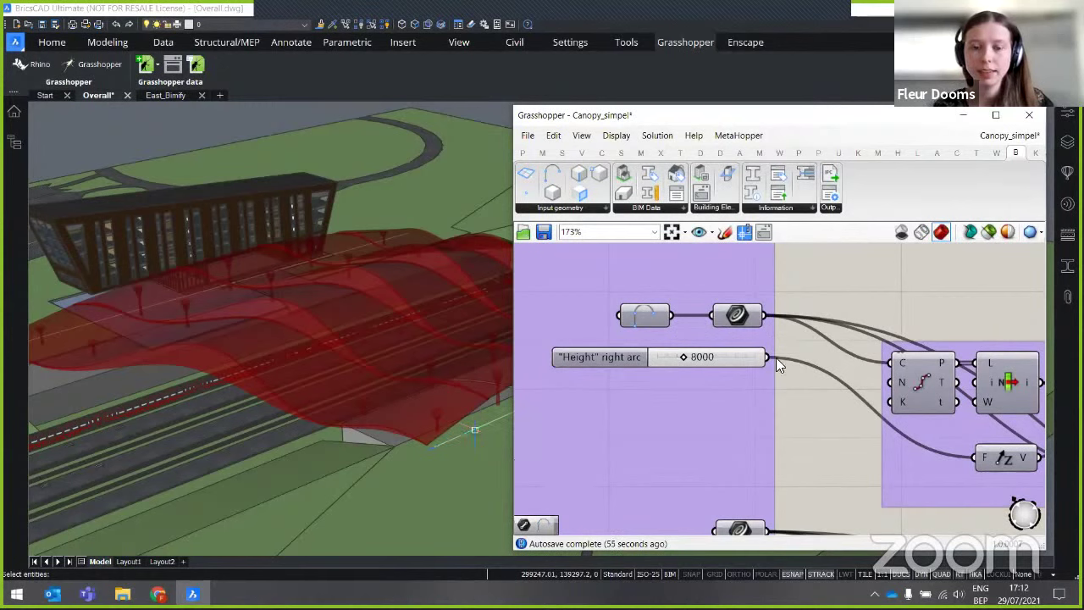
# - Set the "Amount of shells" slider to 11
pyautogui.scroll(-2, 774, 361)
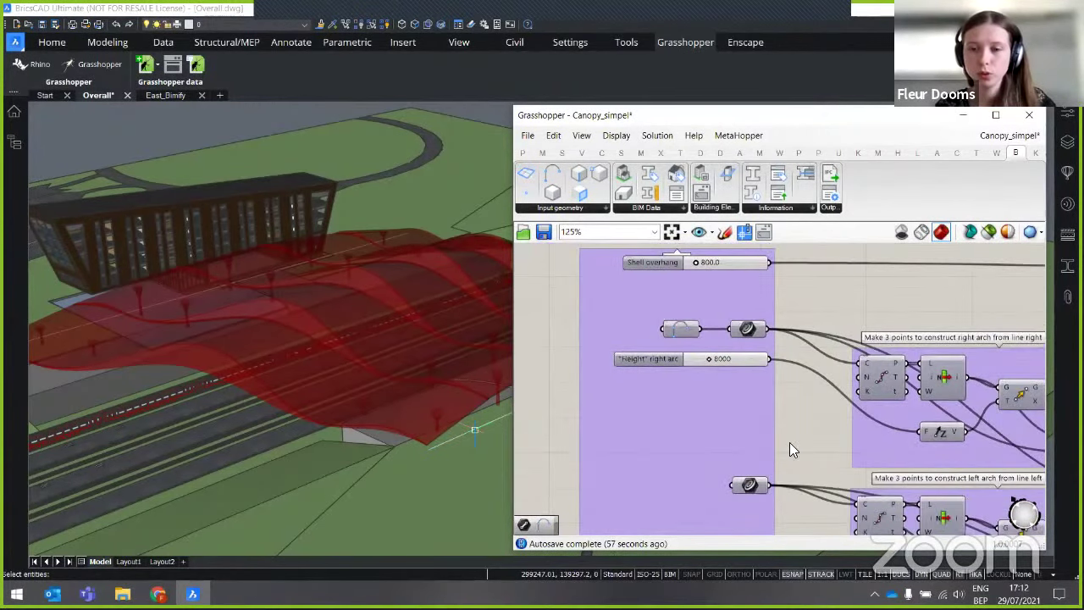
pyautogui.moveTo(789, 443); pyautogui.dragTo(783, 389, button='right')
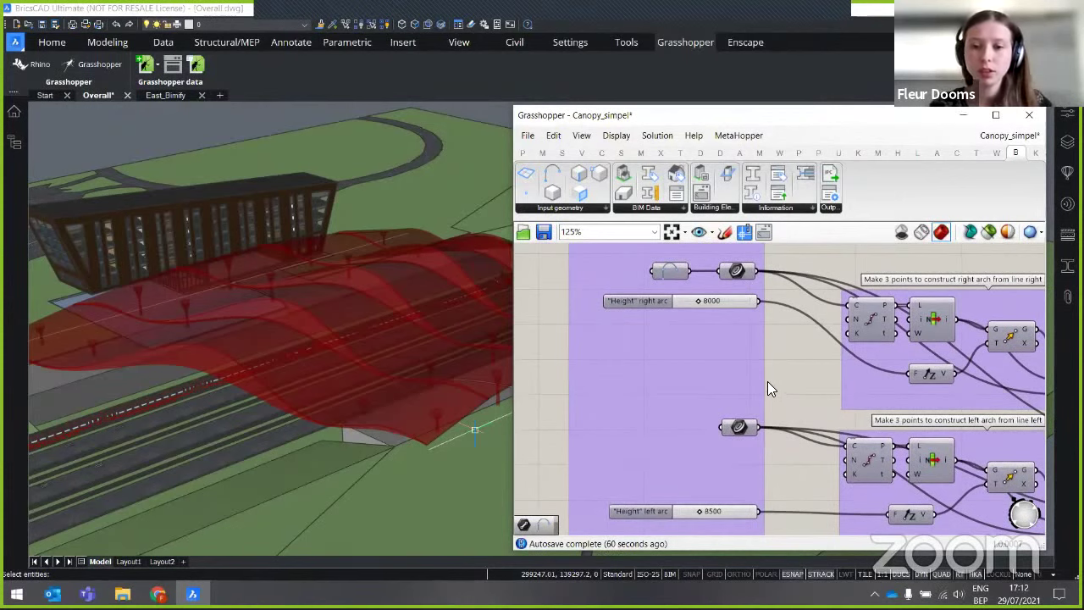
pyautogui.scroll(-2, 767, 381)
pyautogui.moveTo(774, 477); pyautogui.dragTo(758, 366, button='right')
pyautogui.scroll(3, 749, 461)
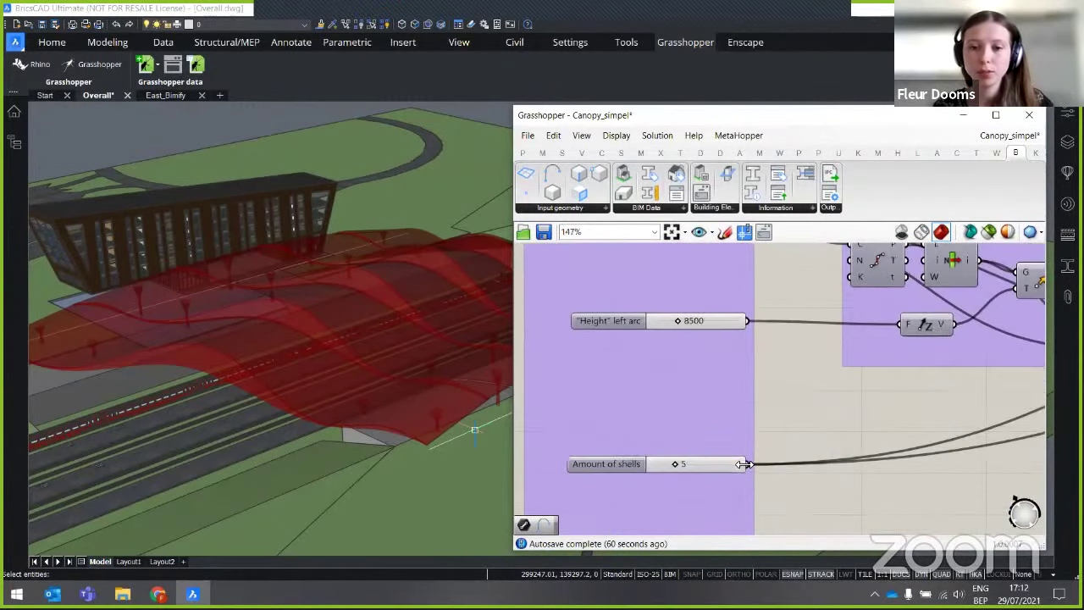
pyautogui.click(691, 466)
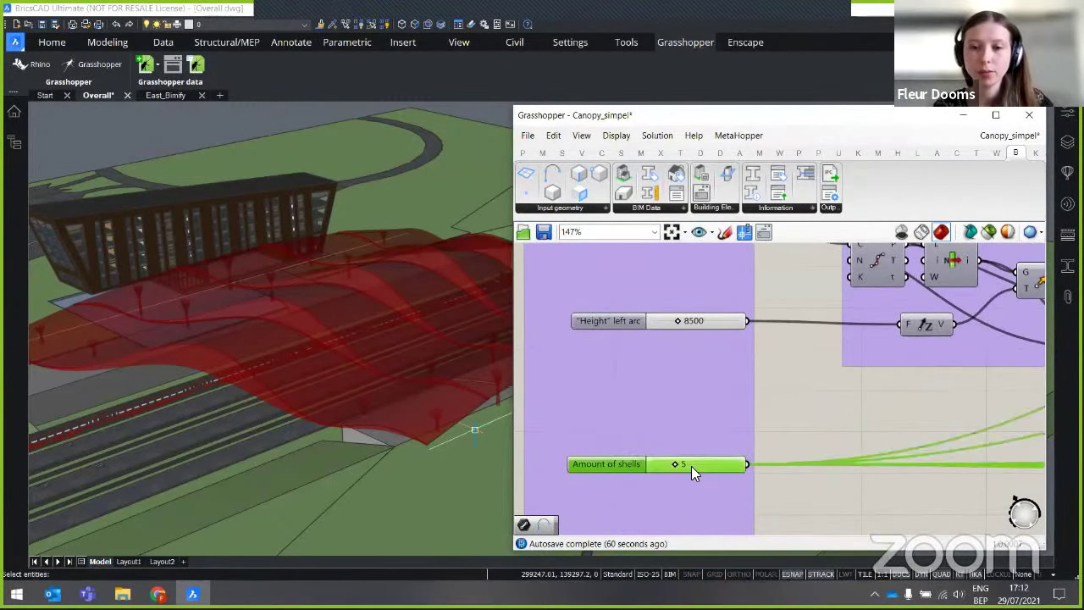
pyautogui.doubleClick(691, 466)
pyautogui.write('11')
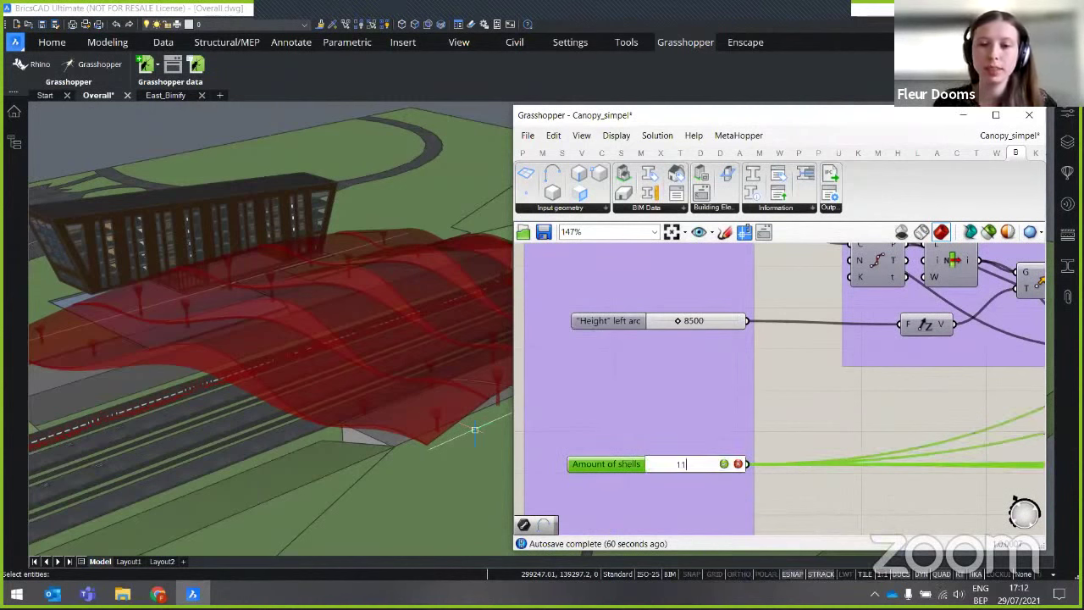
pyautogui.press('Return')
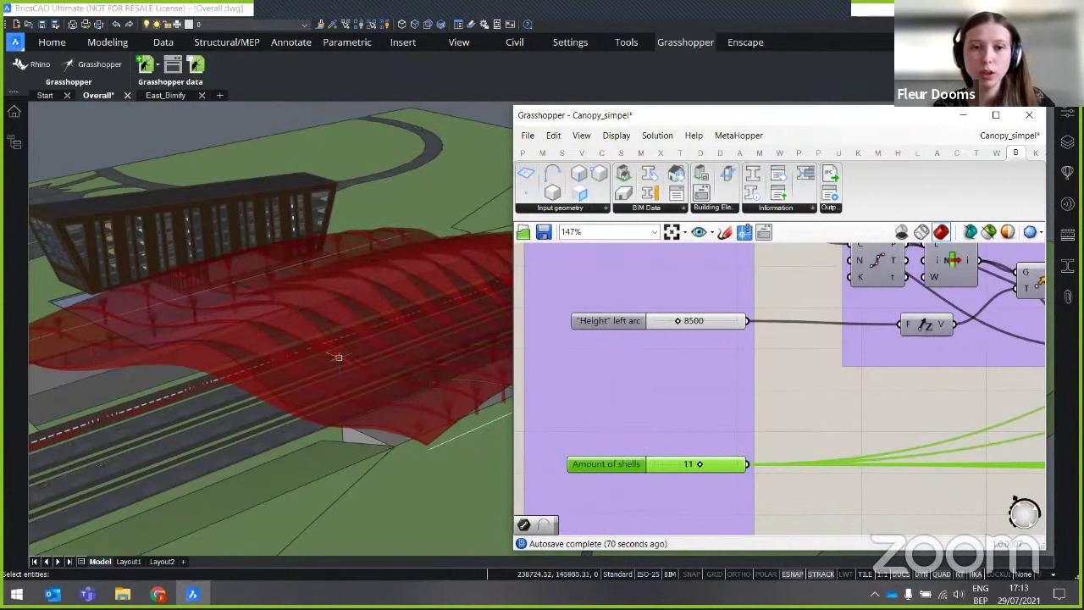
# - Check the canopy from above, and set the "Amount of shells" slider to 5
pyautogui.keyDown('shift'); pyautogui.moveTo(418, 369); pyautogui.dragTo(689, 457, button='middle'); pyautogui.keyUp('shift')
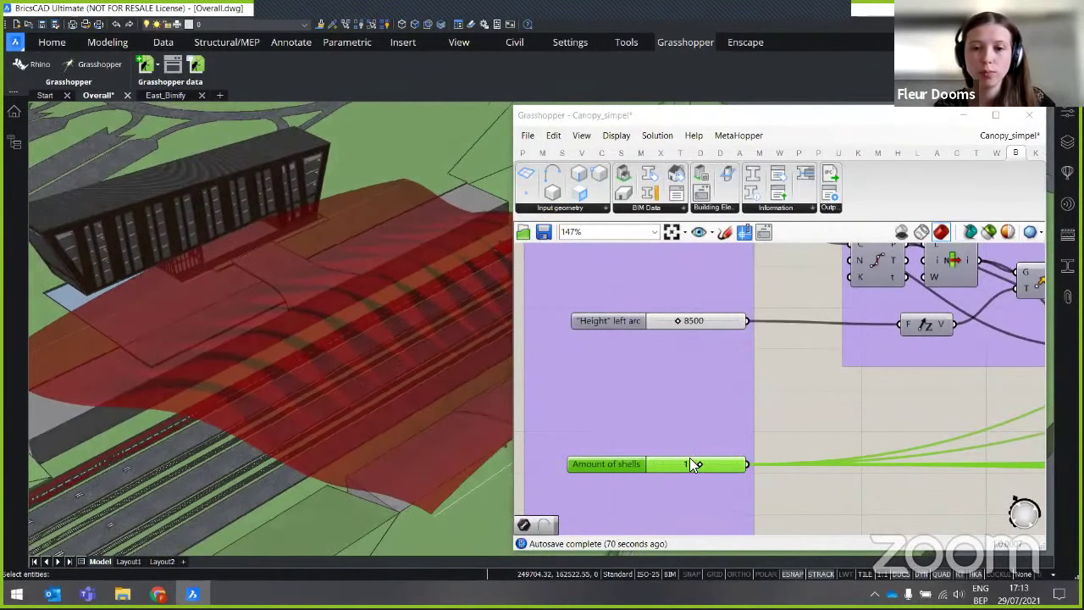
pyautogui.doubleClick(689, 464)
pyautogui.write('5')
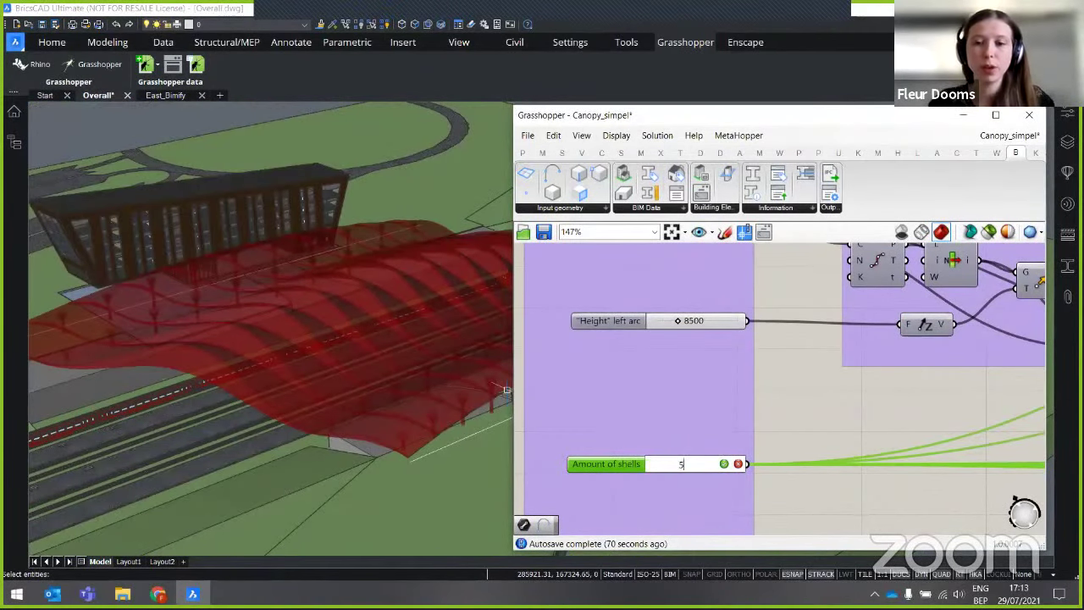
pyautogui.press('Return')
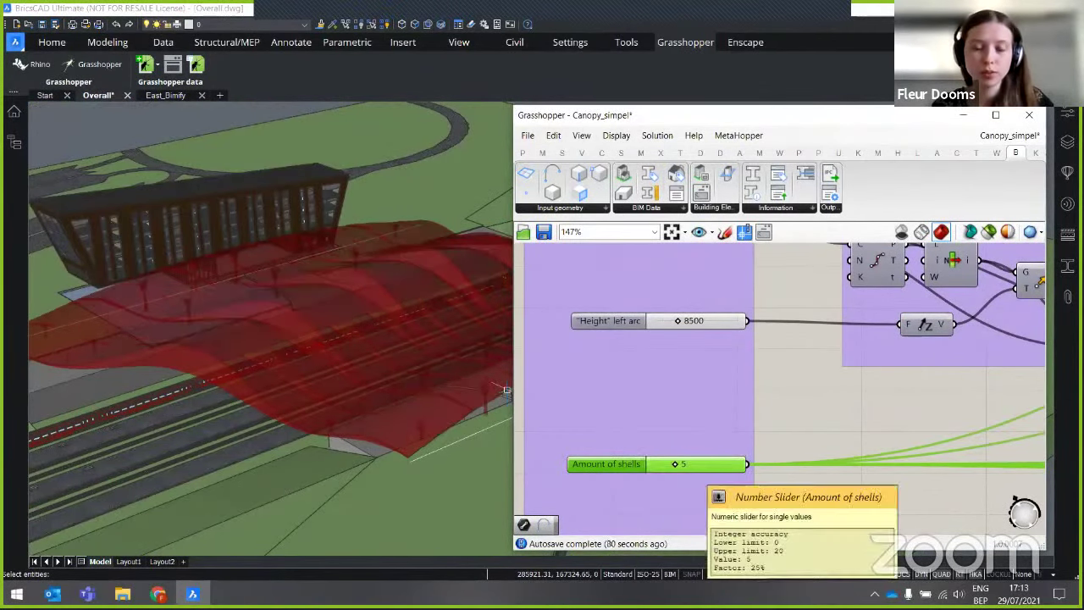
# - Highlight the canopy shells in the model preview by selecting the geometry container after the last purple group
pyautogui.keyDown('shift'); pyautogui.moveTo(364, 415); pyautogui.dragTo(405, 414, button='middle'); pyautogui.keyUp('shift')
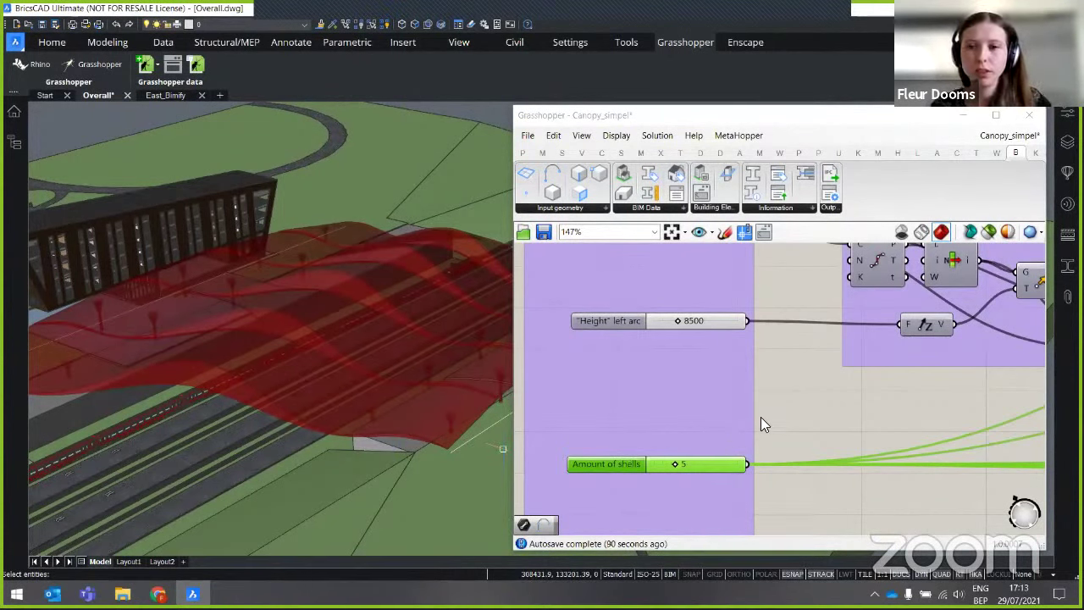
pyautogui.scroll(-4, 761, 417)
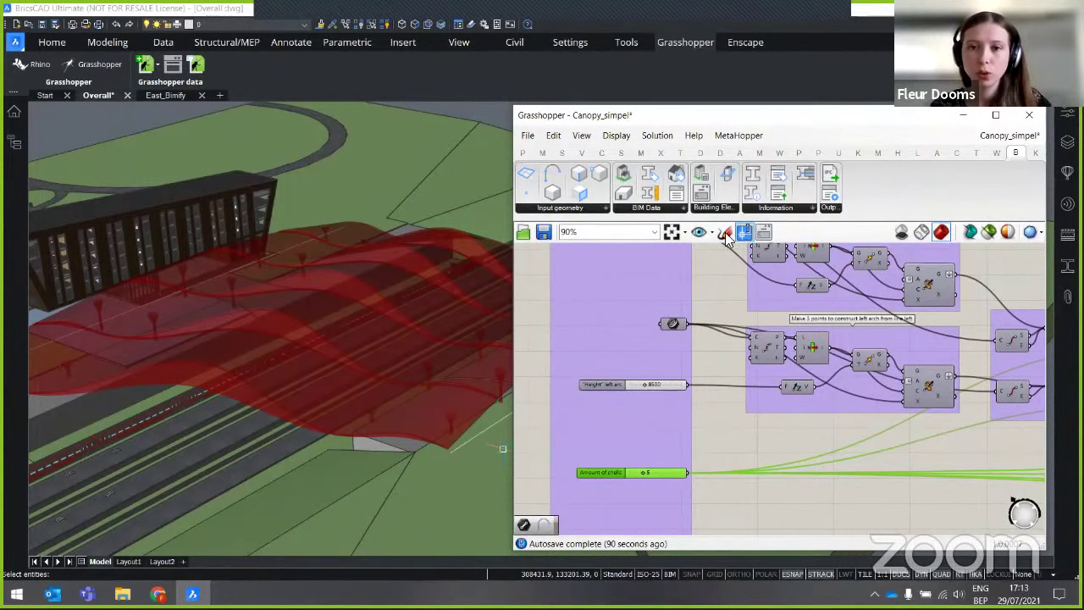
pyautogui.click(700, 232)
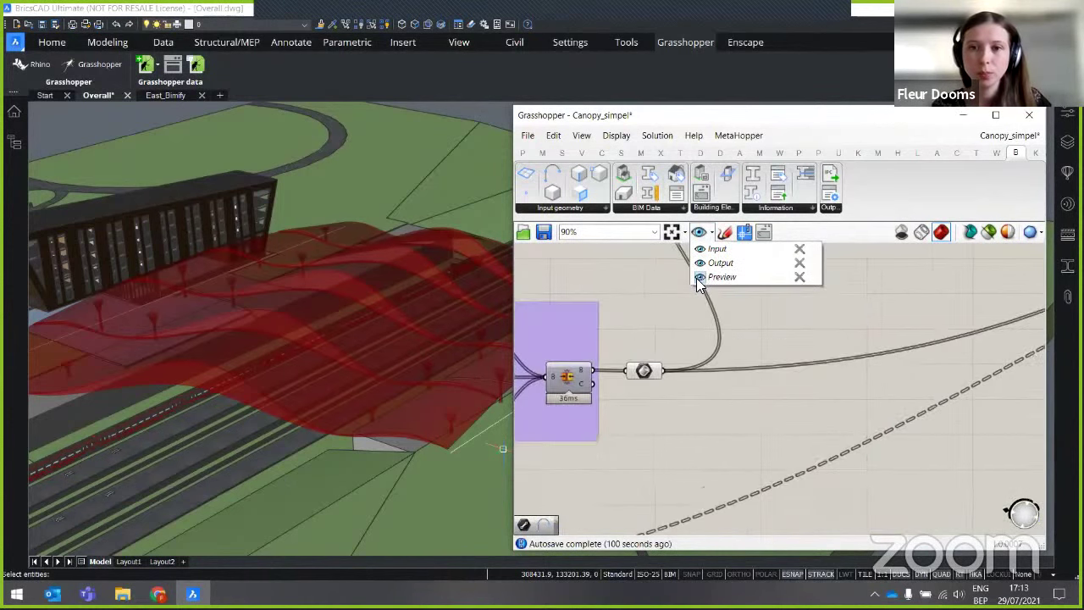
pyautogui.click(675, 438)
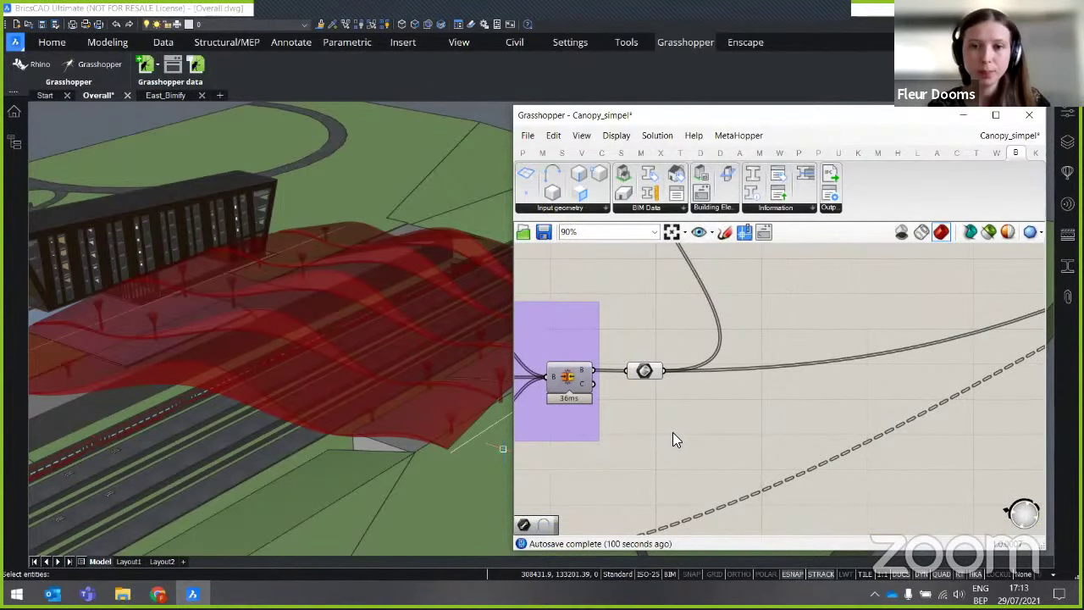
pyautogui.click(644, 374)
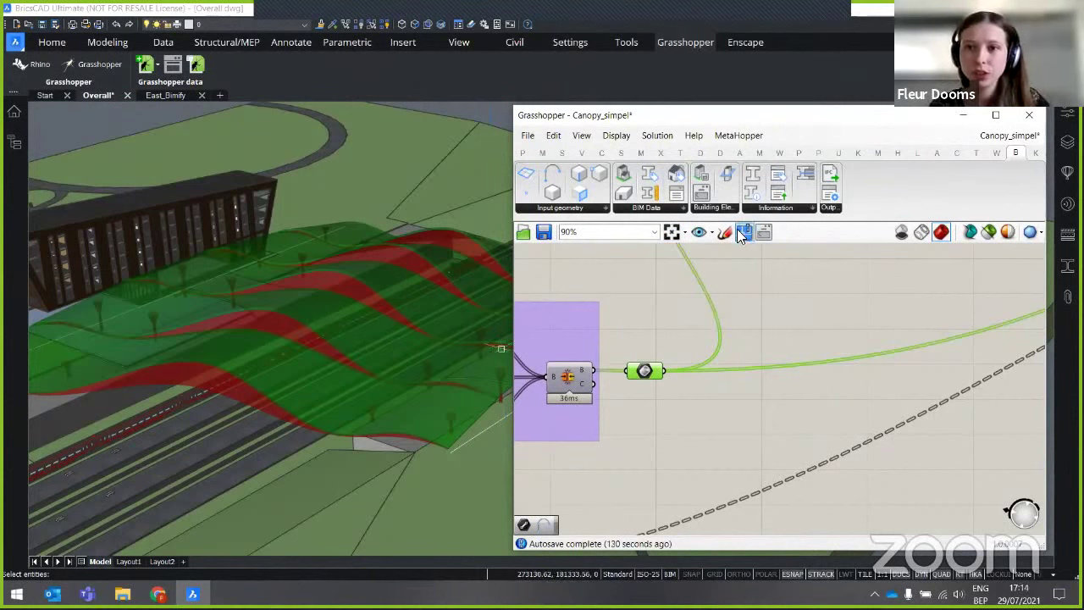
# - Select the output building element component that receives the BimRoof type and the Canopy story
pyautogui.scroll(-2, 725, 350)
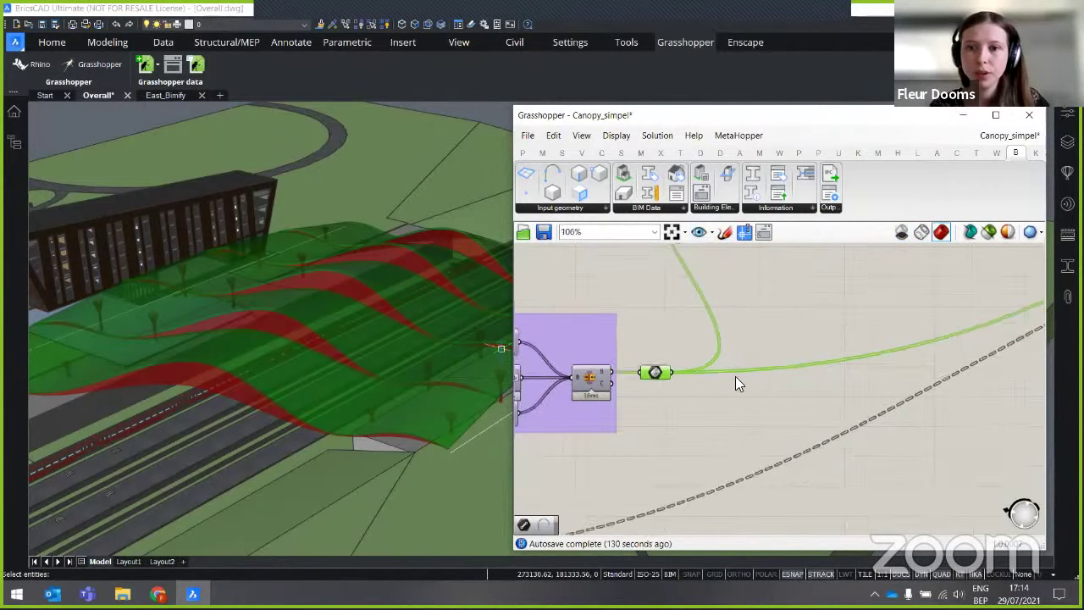
pyautogui.moveTo(735, 376); pyautogui.dragTo(542, 373, button='right')
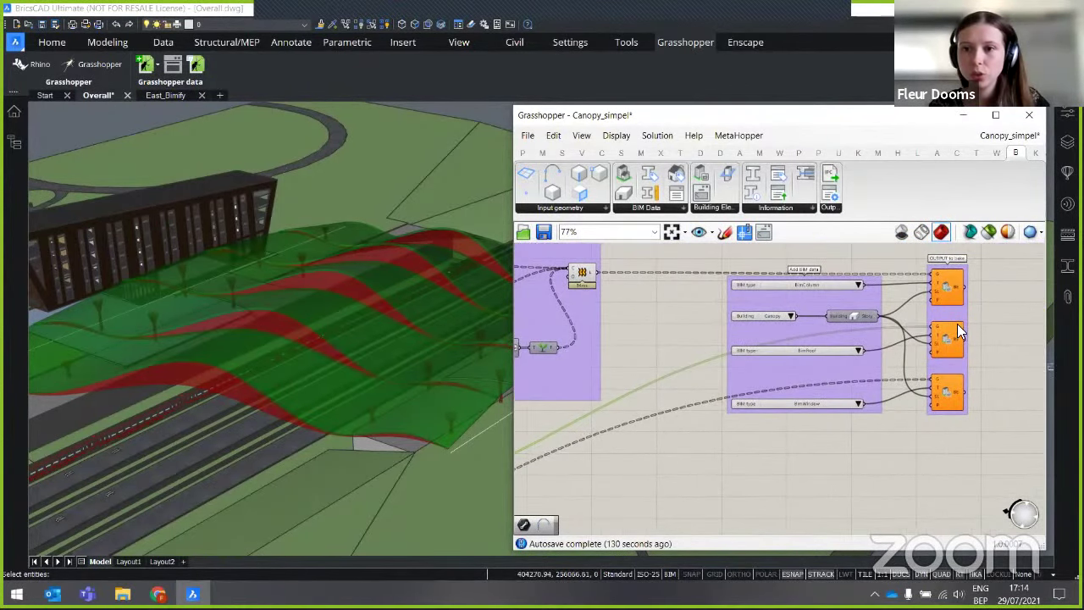
pyautogui.scroll(4, 957, 323)
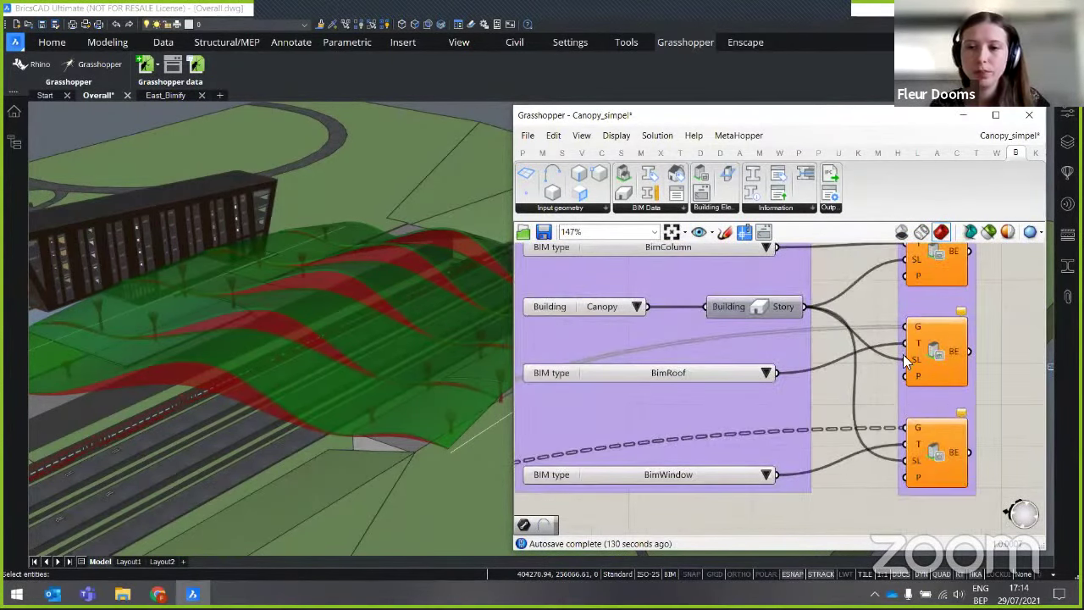
pyautogui.click(938, 357)
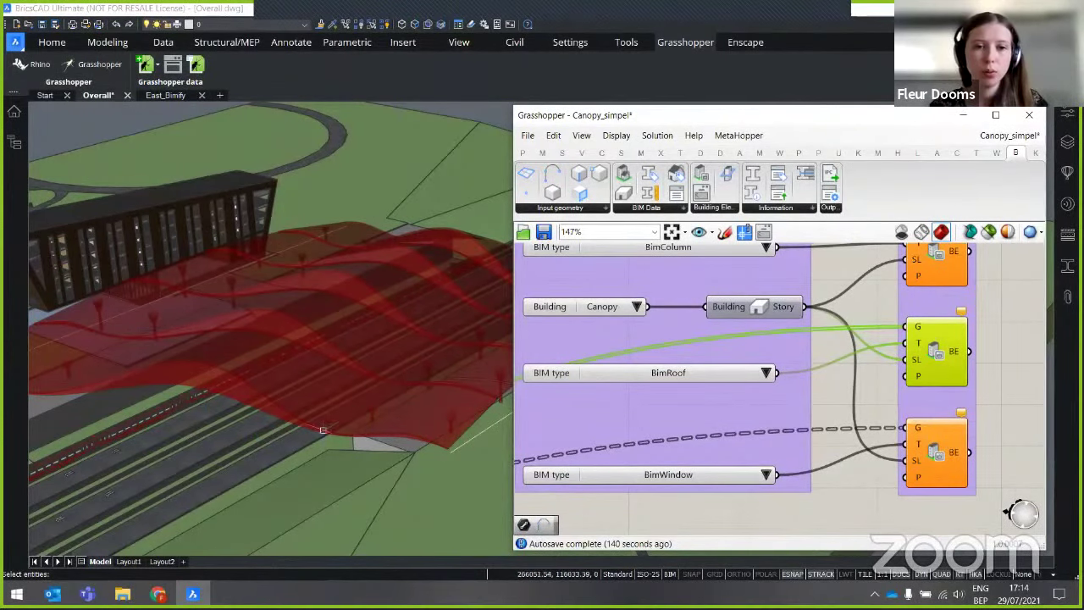
pyautogui.click(380, 346)
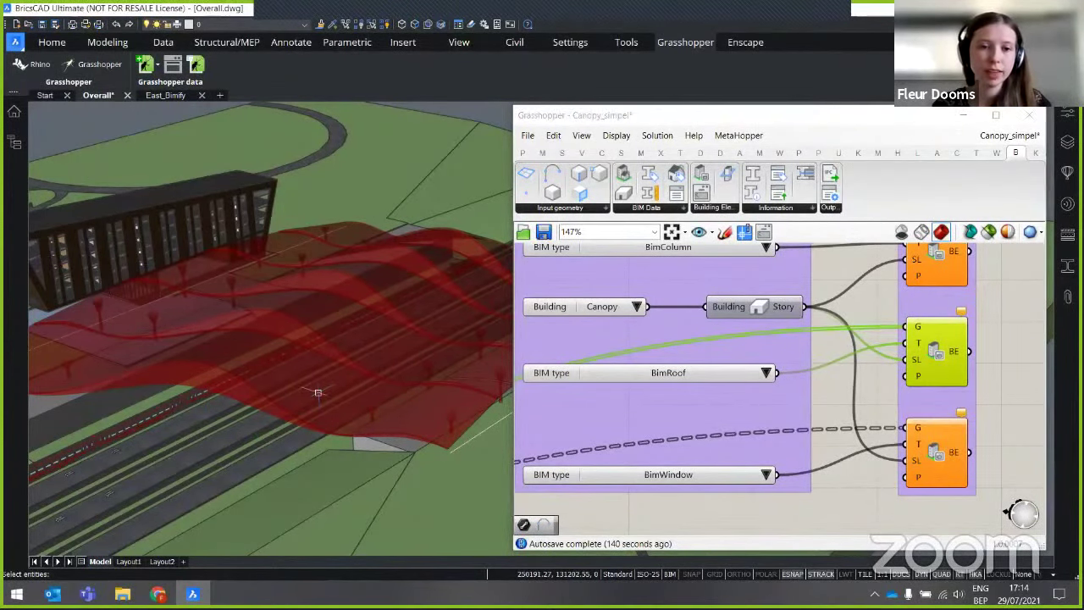
pyautogui.press('Escape')
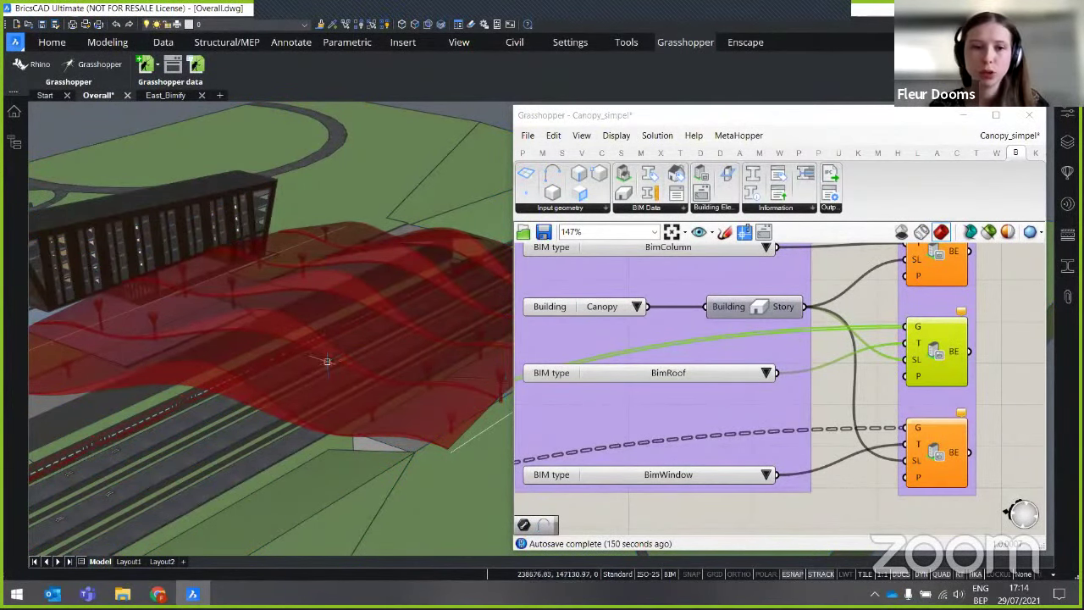
pyautogui.moveTo(938, 367)
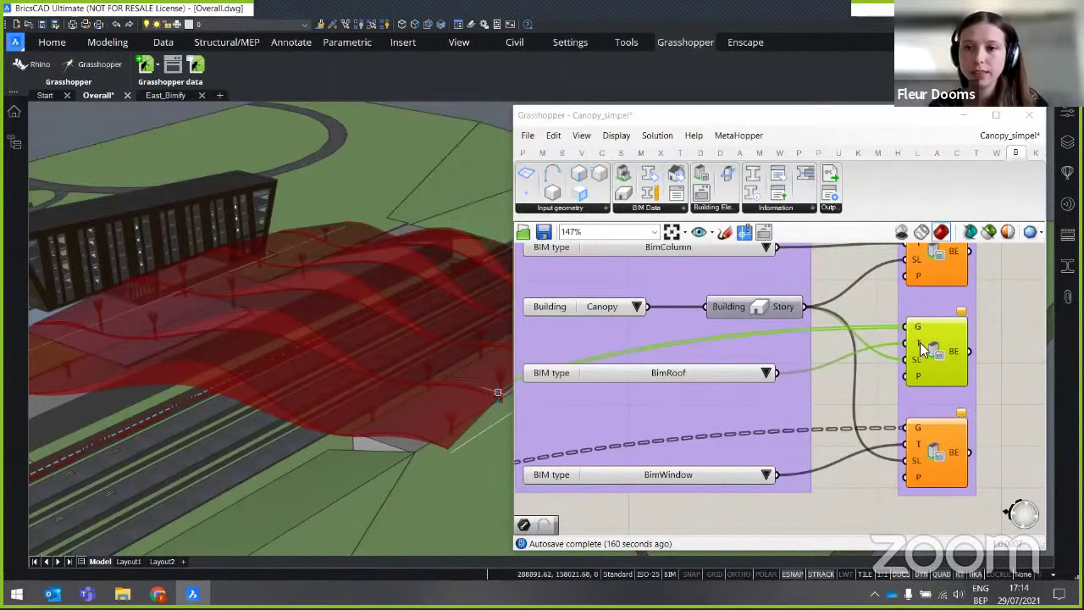
pyautogui.moveTo(924, 349)
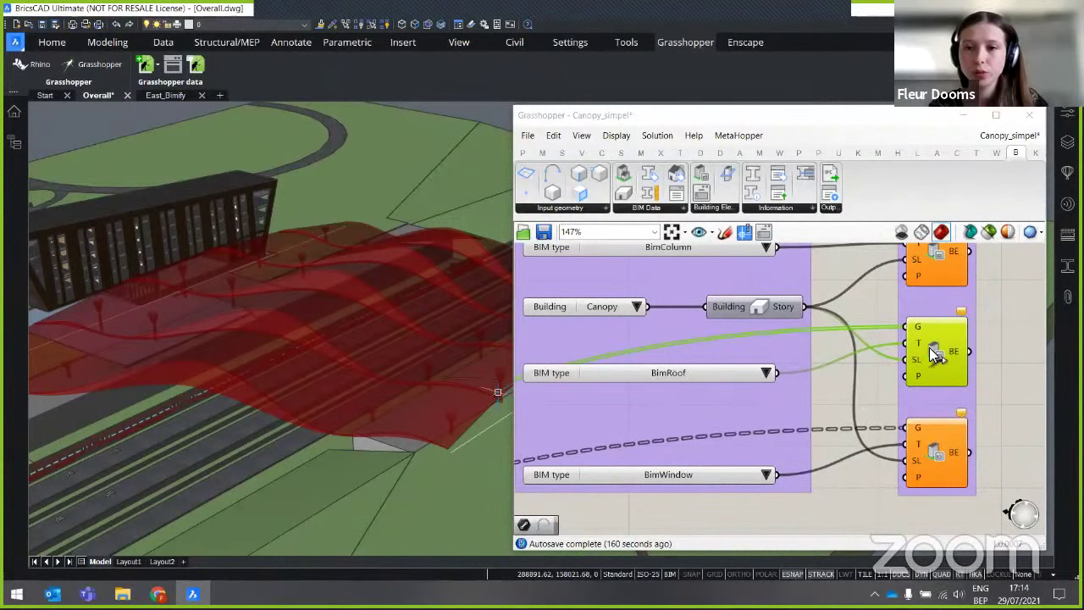
# - Look through the BIM types offered by the BimRoof type picker, keeping the current choice
pyautogui.moveTo(765, 379)
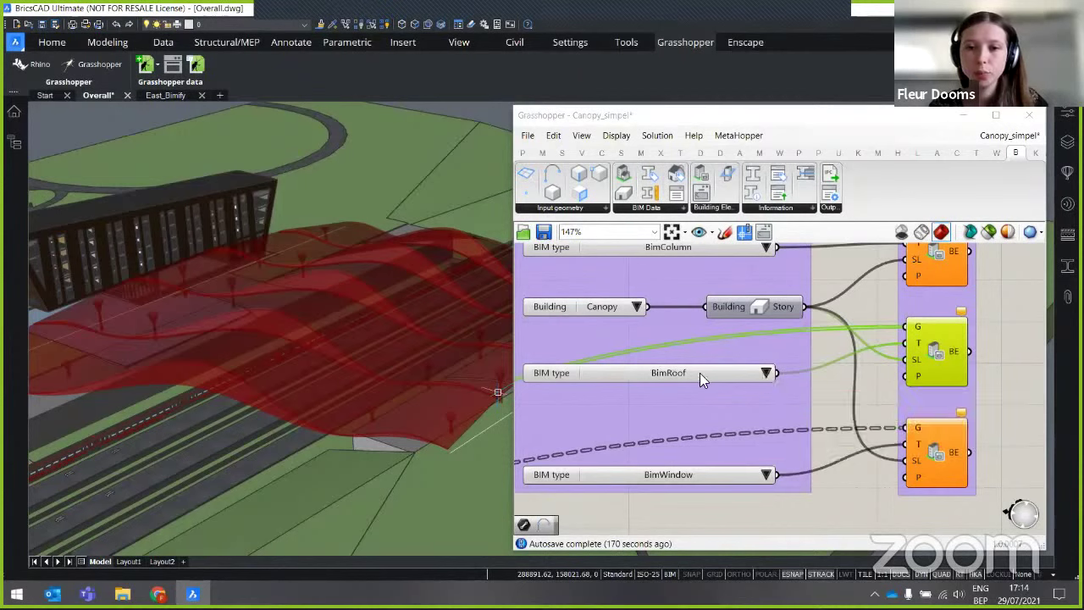
pyautogui.click(767, 378)
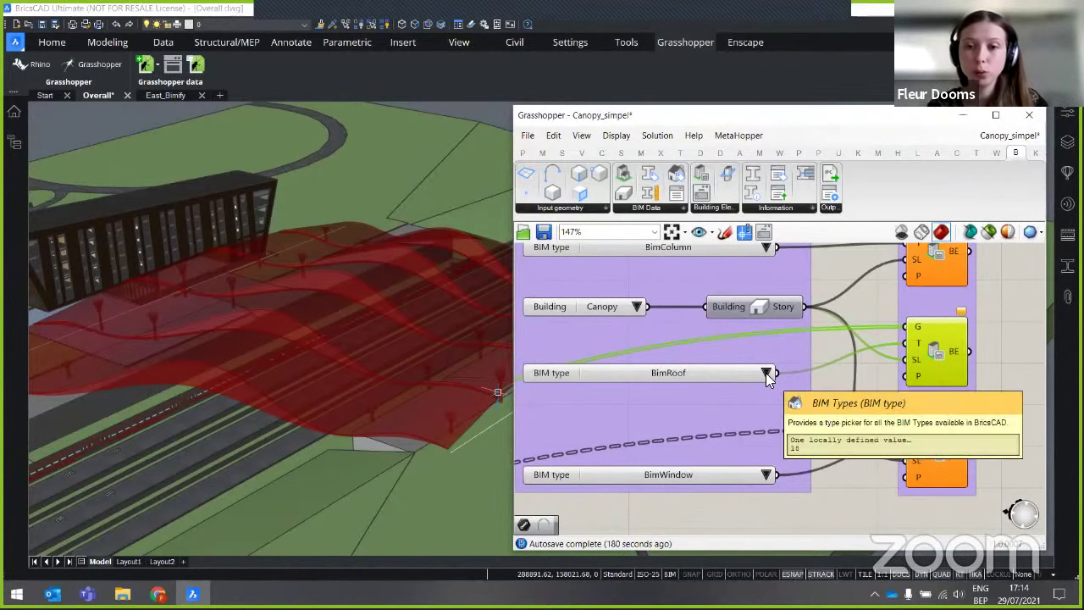
pyautogui.click(766, 374)
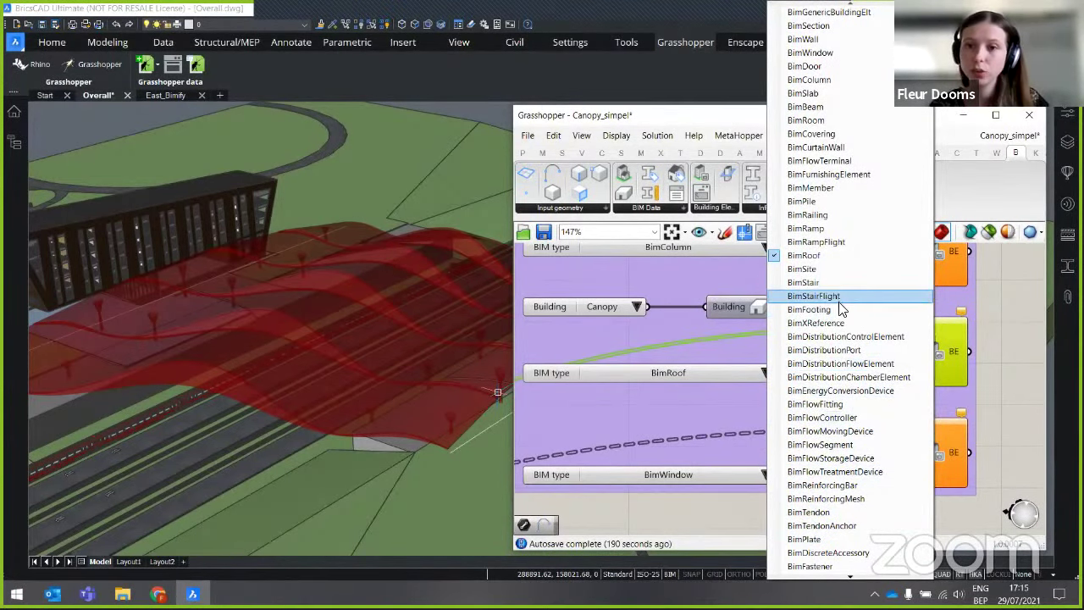
pyautogui.click(1006, 388)
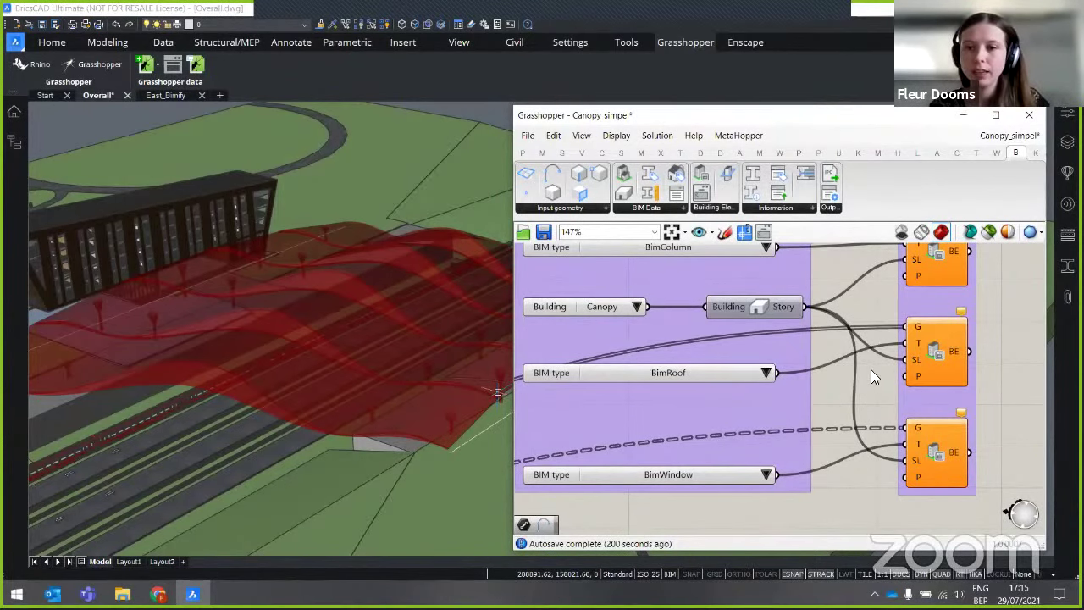
# - Bake the three output building element components for column, roof and window into the drawing with color index 40
pyautogui.scroll(-2, 869, 371)
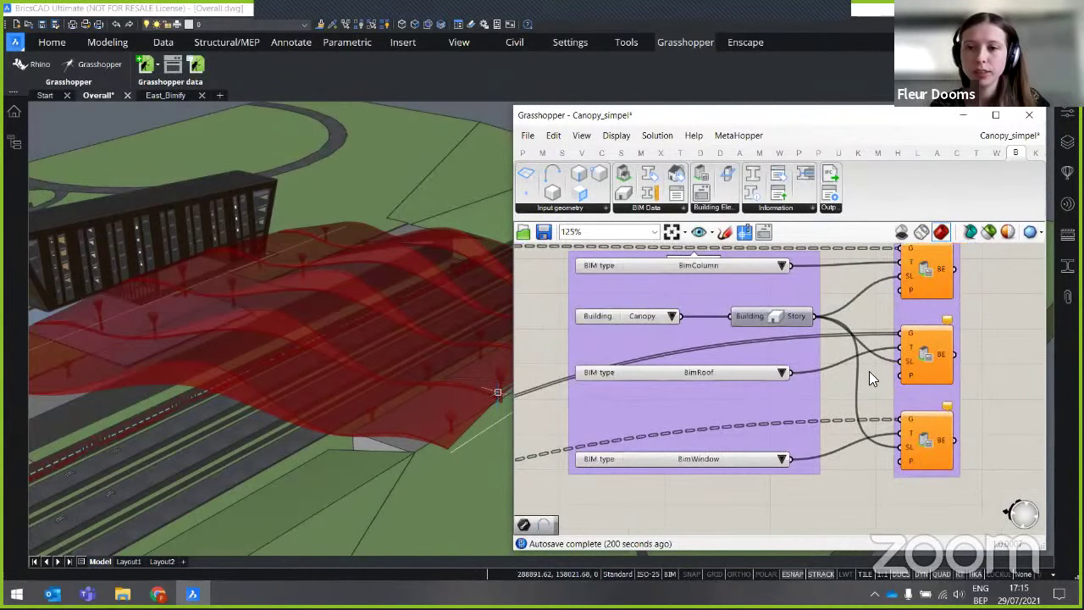
pyautogui.click(916, 303)
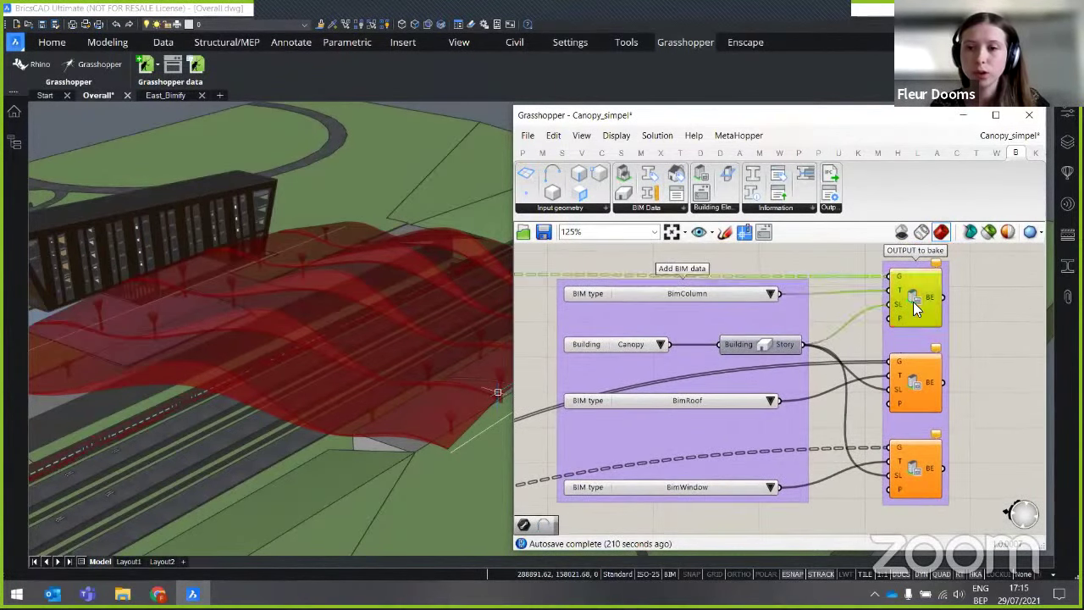
pyautogui.keyDown('shift'); pyautogui.click(906, 410); pyautogui.keyUp('shift')
pyautogui.keyDown('shift'); pyautogui.click(907, 472); pyautogui.keyUp('shift')
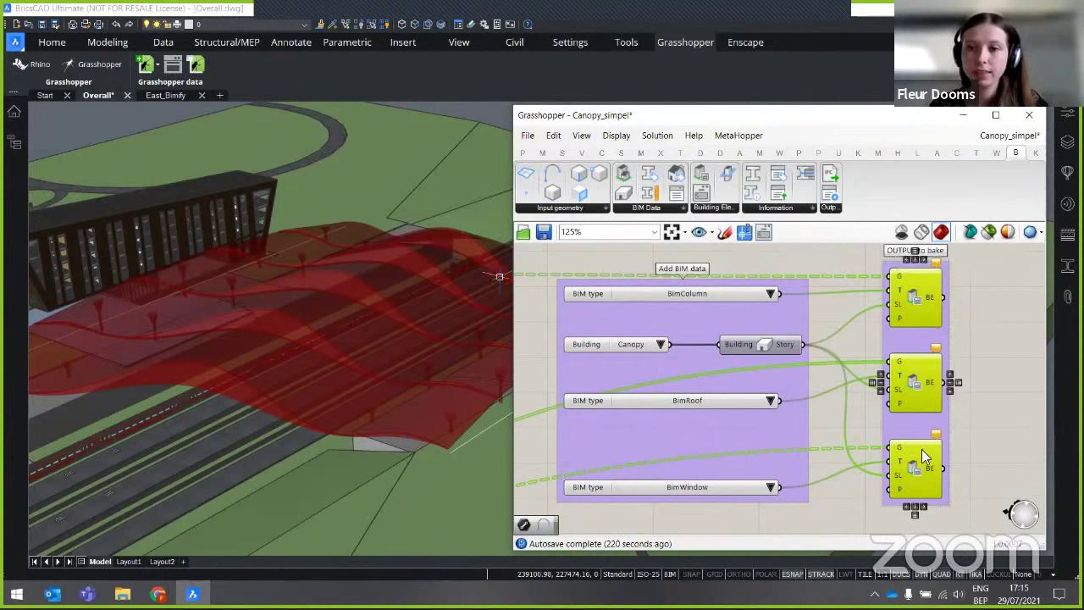
pyautogui.click(763, 237)
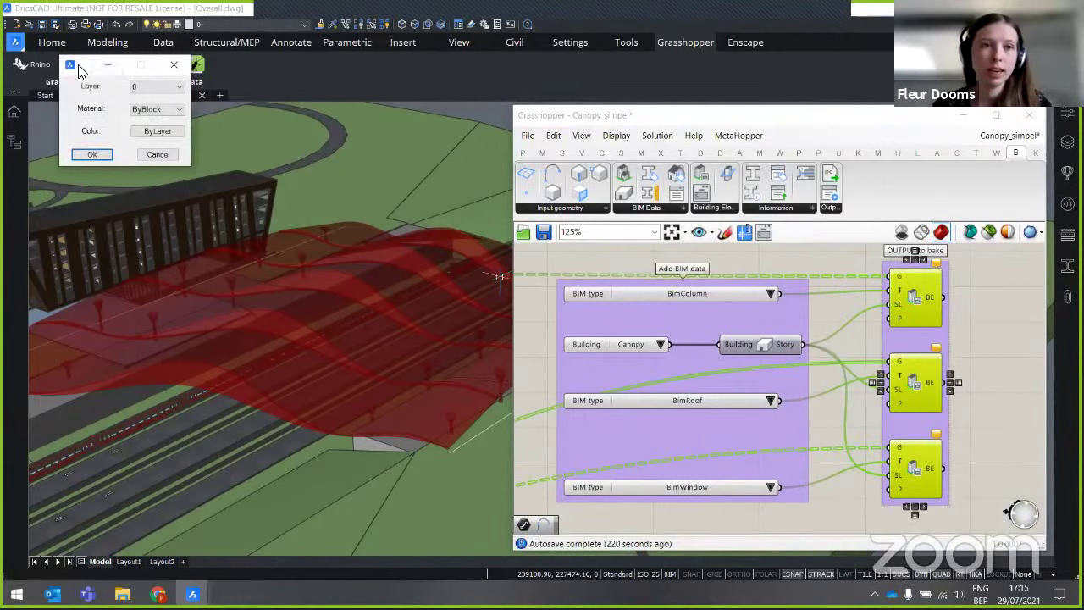
pyautogui.moveTo(83, 76); pyautogui.dragTo(381, 133)
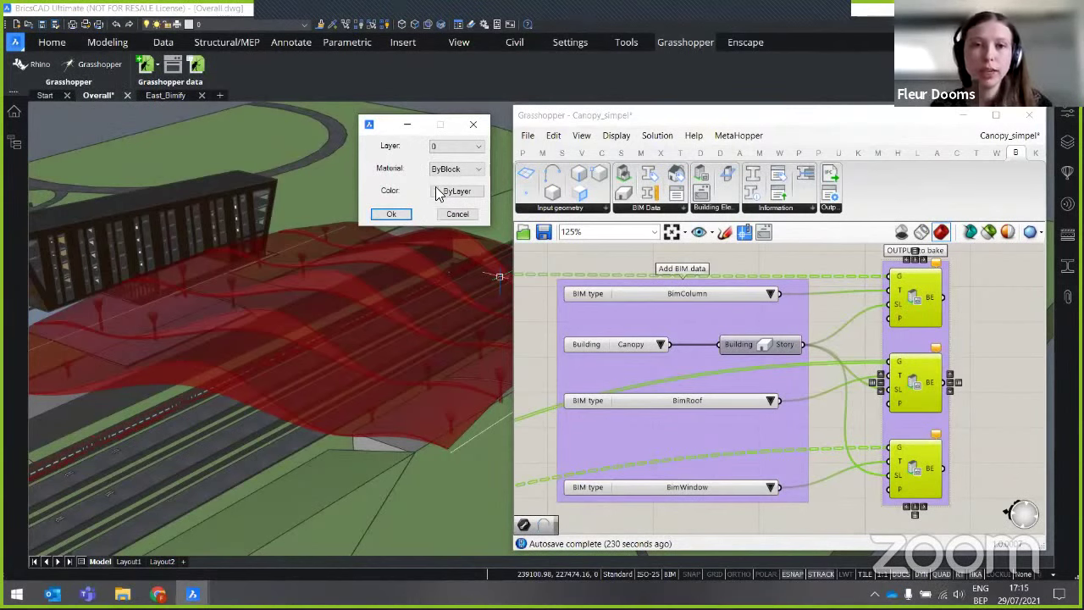
pyautogui.click(470, 192)
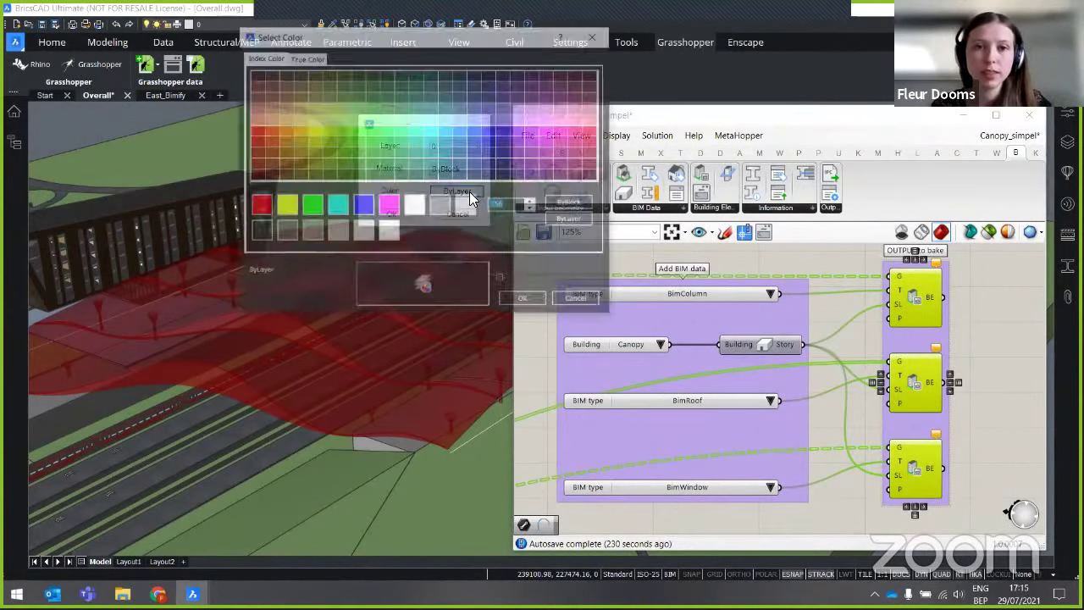
pyautogui.click(293, 134)
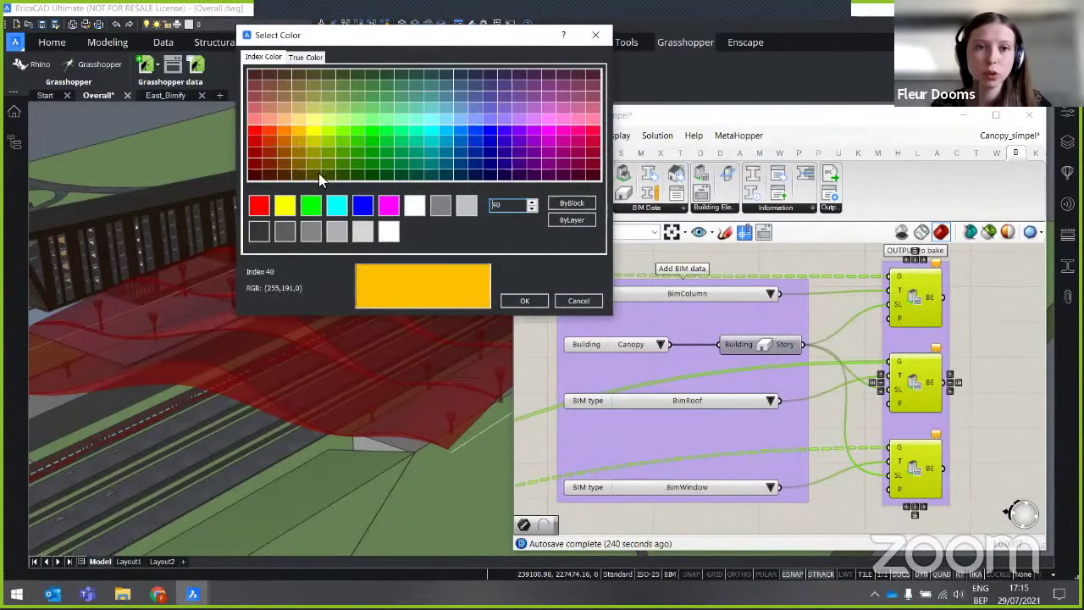
pyautogui.click(518, 299)
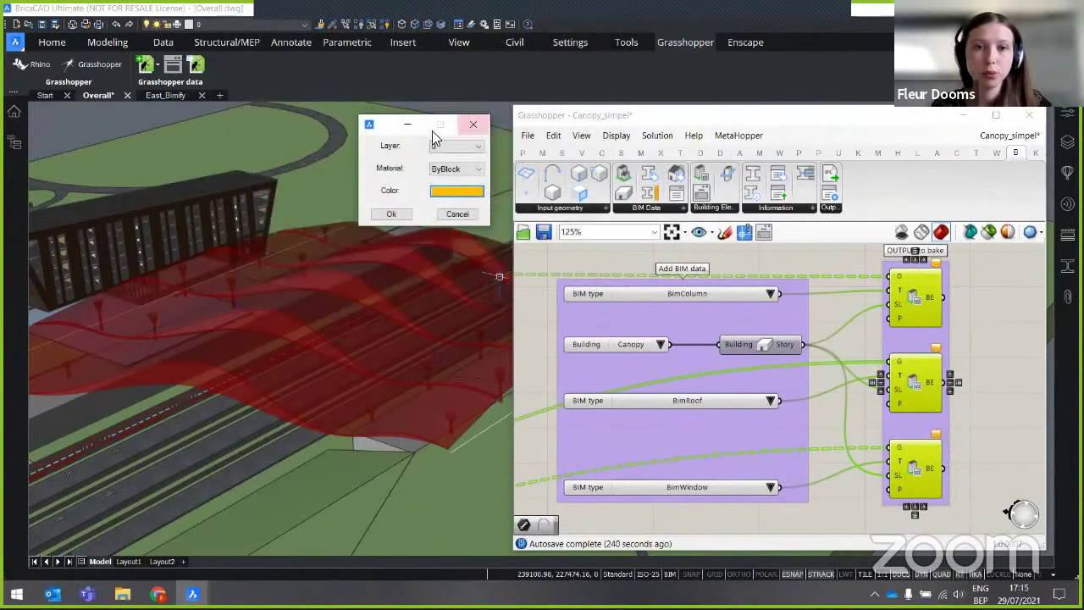
pyautogui.click(394, 215)
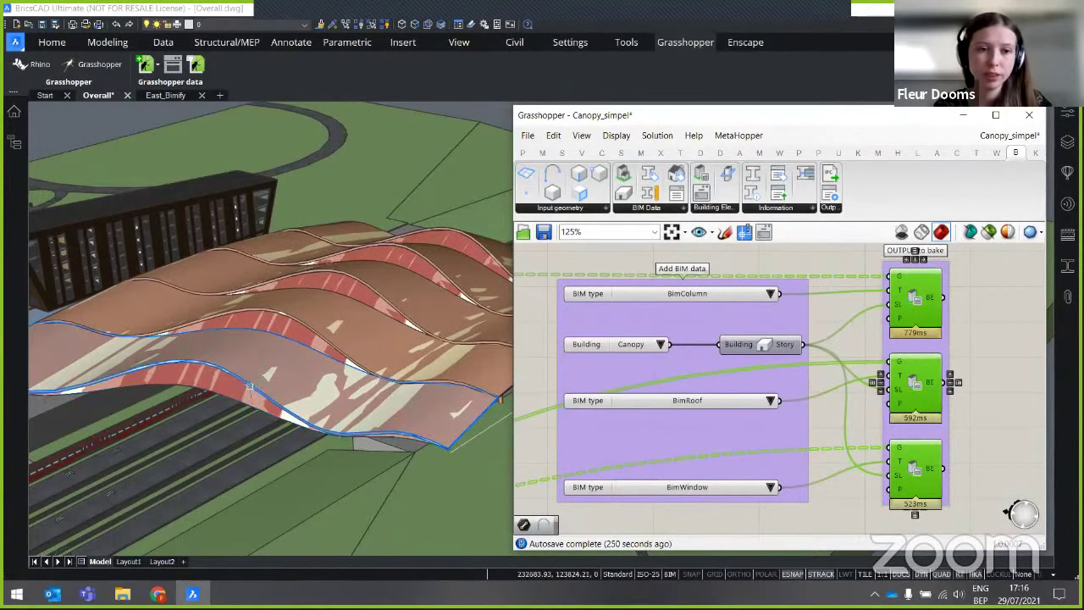
# - Turn off the Grasshopper preview geometry and close the Grasshopper window
pyautogui.moveTo(267, 354)
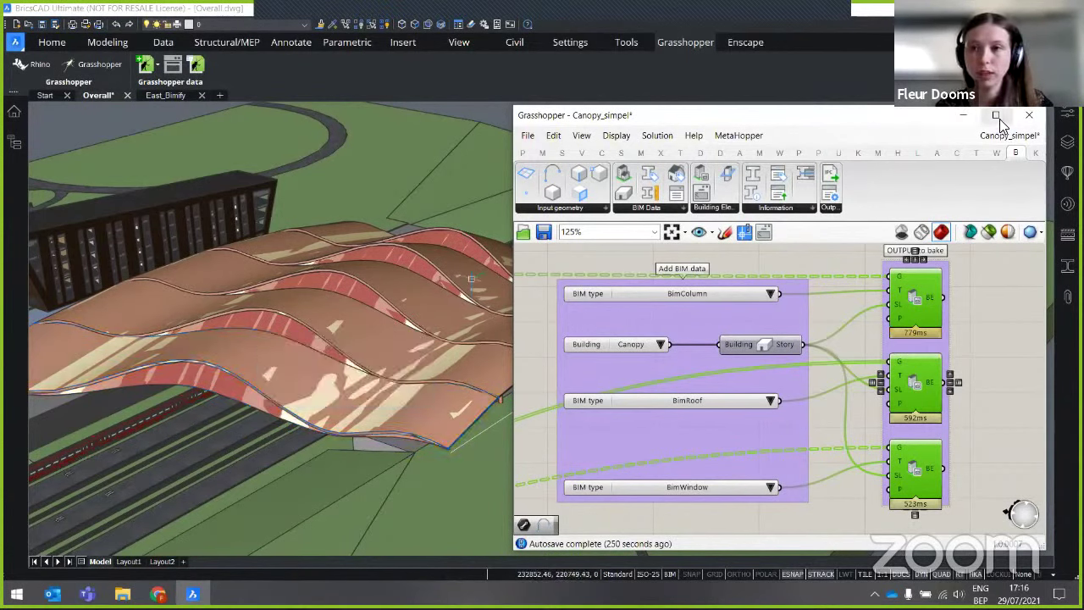
pyautogui.click(901, 237)
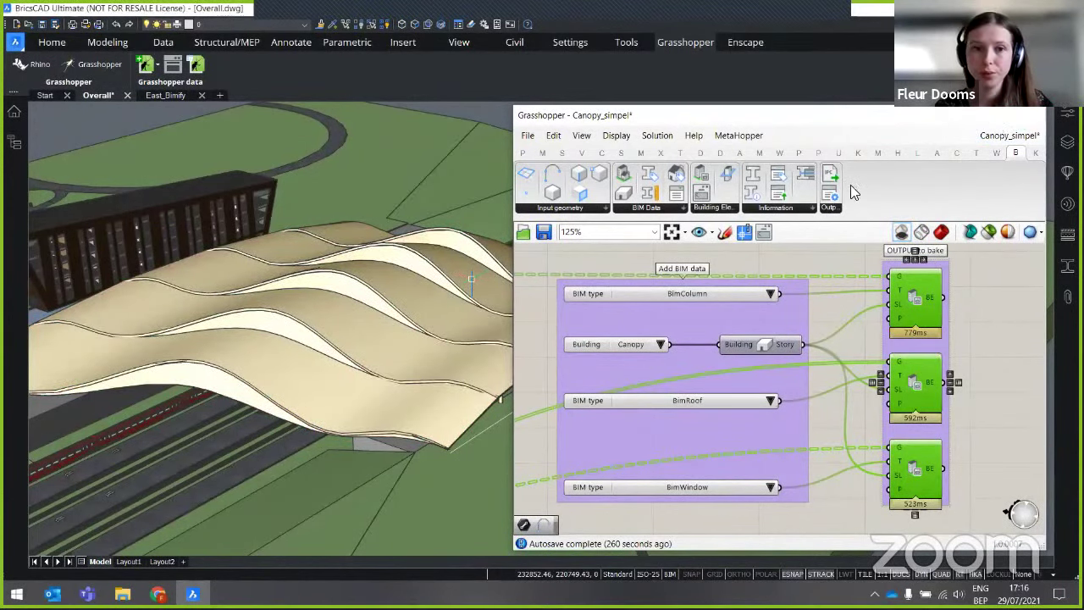
pyautogui.click(1029, 115)
# - Select the front canopy roof shell and check its BIM type, building and story in its properties
pyautogui.keyDown('shift'); pyautogui.moveTo(497, 358); pyautogui.dragTo(675, 411, button='middle'); pyautogui.keyUp('shift')
pyautogui.scroll(5, 534, 402)
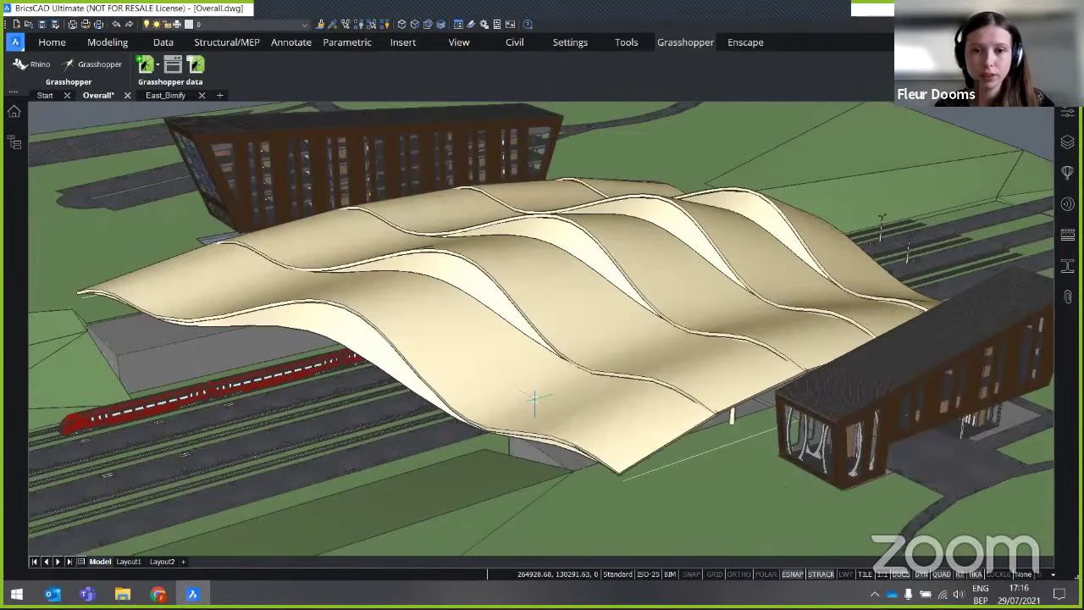
pyautogui.moveTo(532, 402)
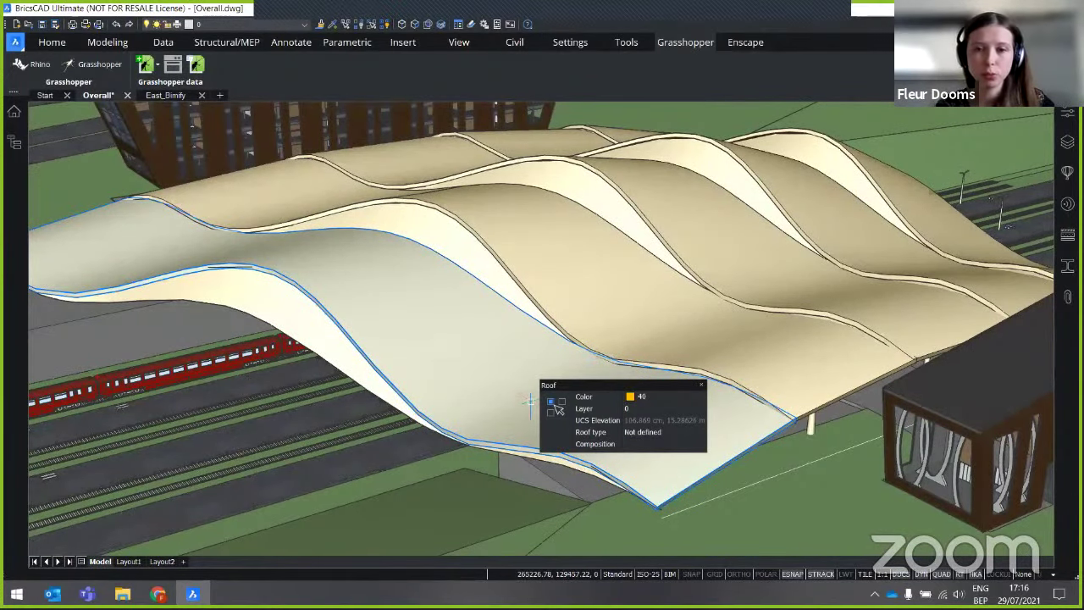
pyautogui.click(530, 403)
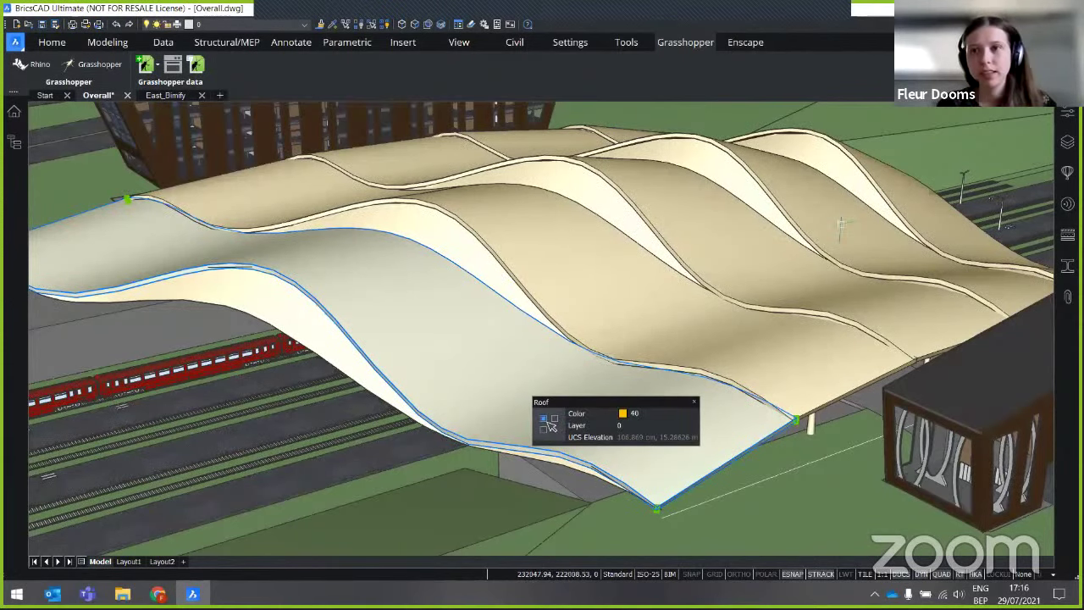
pyautogui.click(1065, 115)
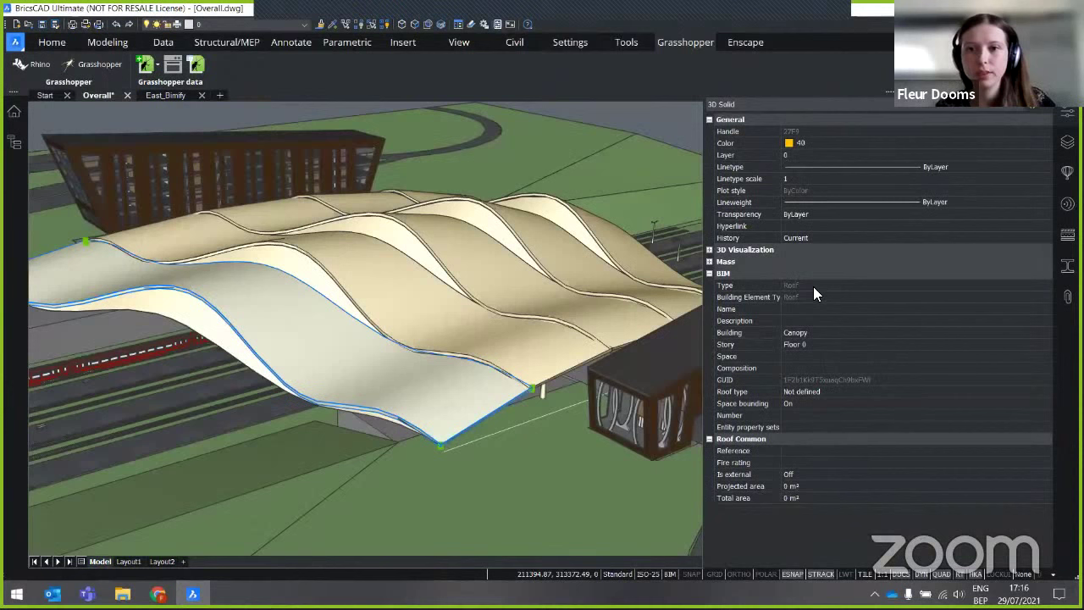
pyautogui.click(813, 286)
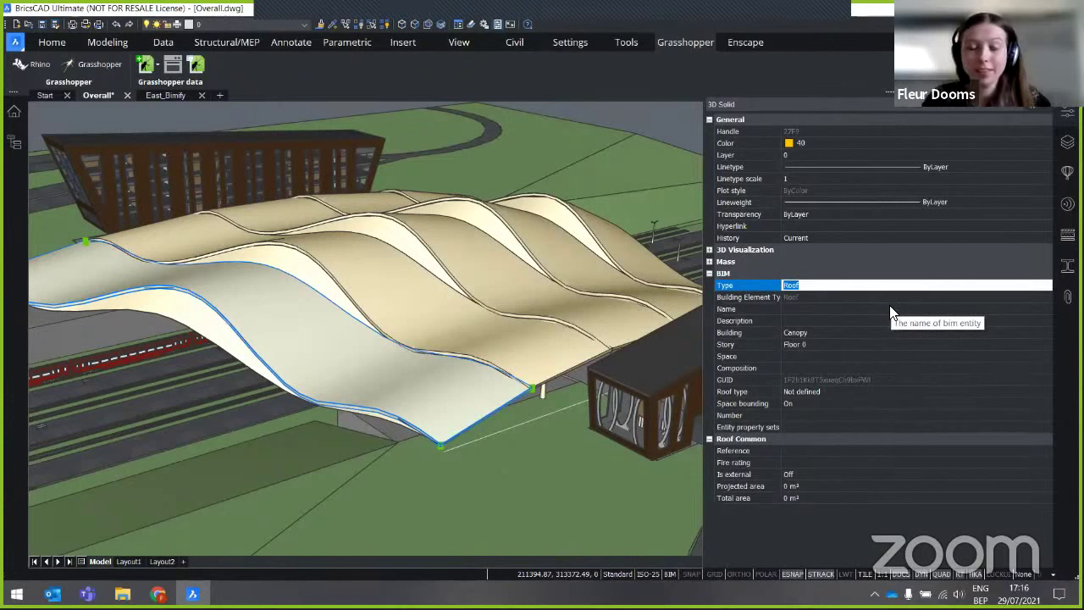
pyautogui.press('Escape')
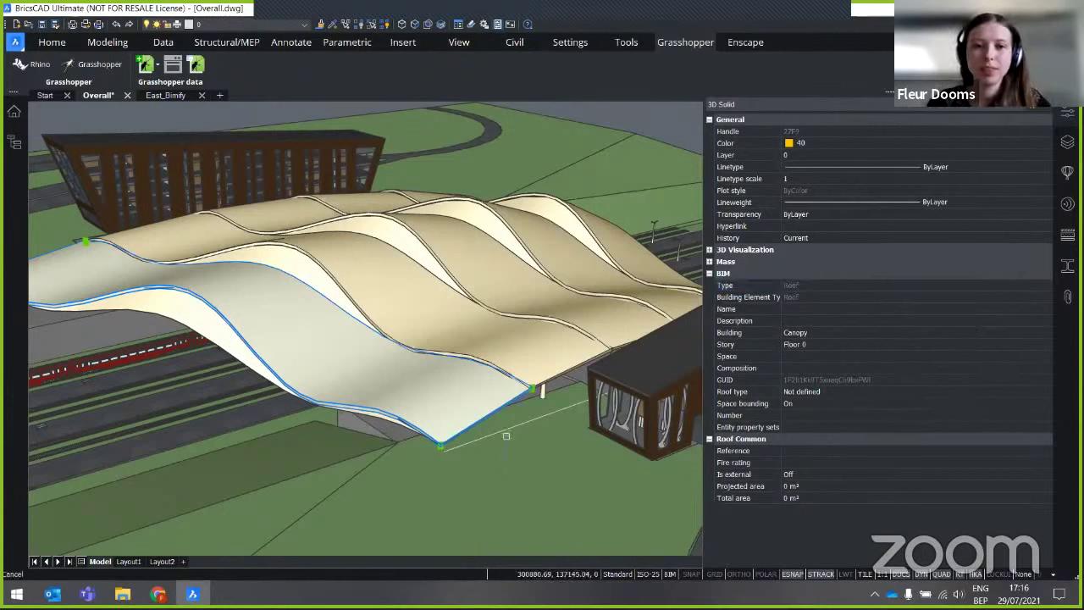
pyautogui.press('Escape')
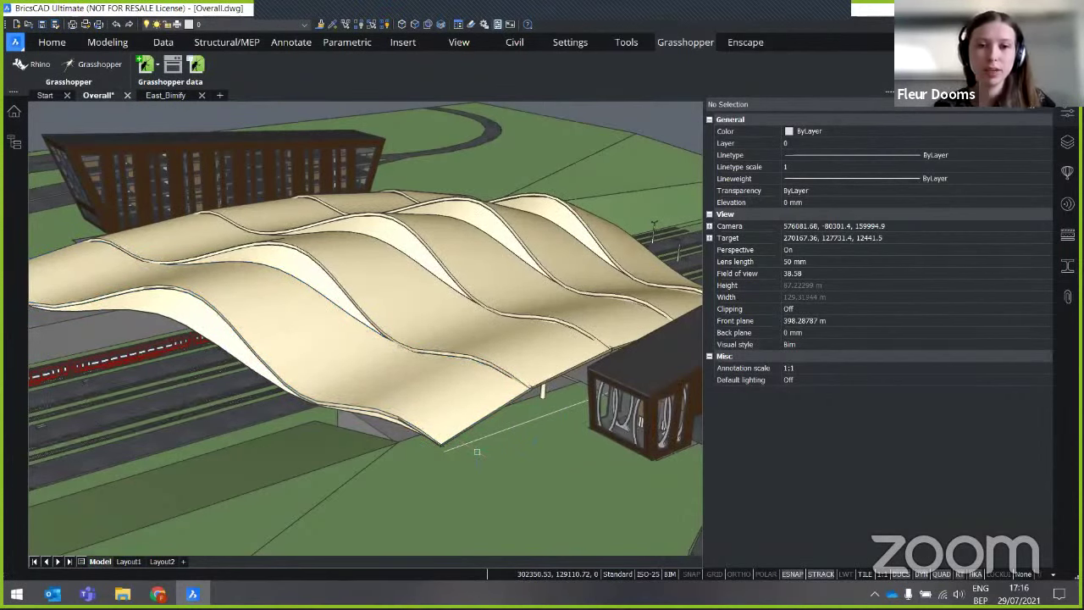
pyautogui.moveTo(464, 393)
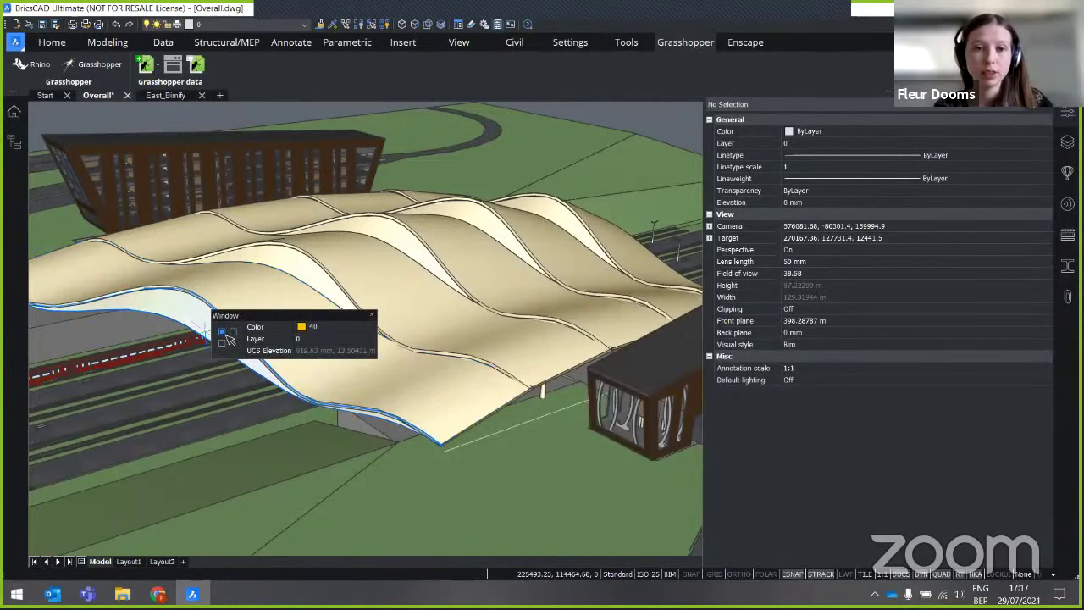
# - Open the drawing structure and expand Building Elements and the Canopy building down to the element types on Floor 0
pyautogui.click(12, 142)
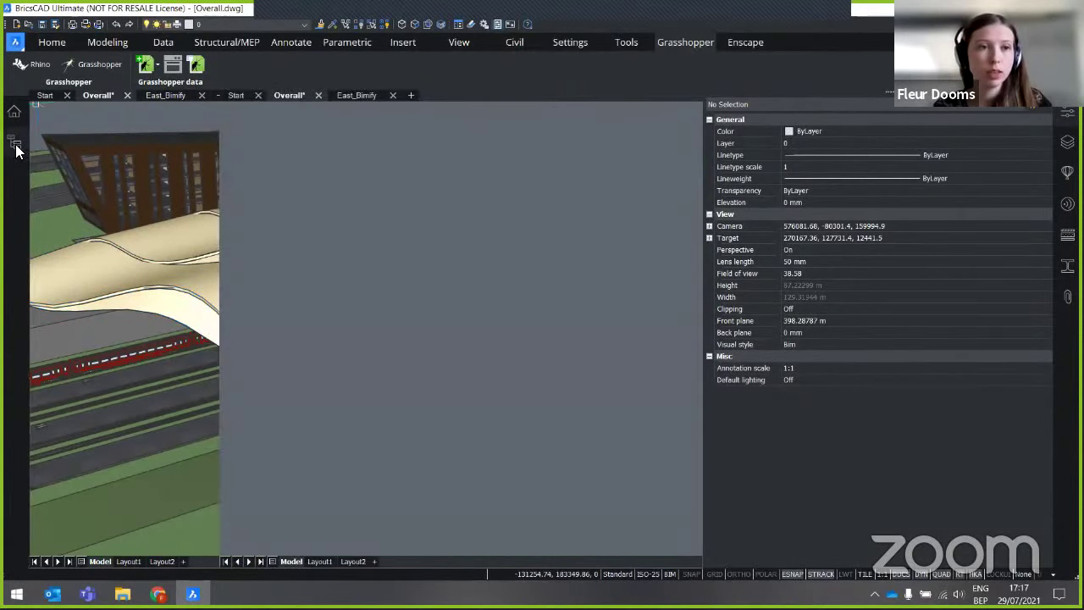
pyautogui.click(48, 146)
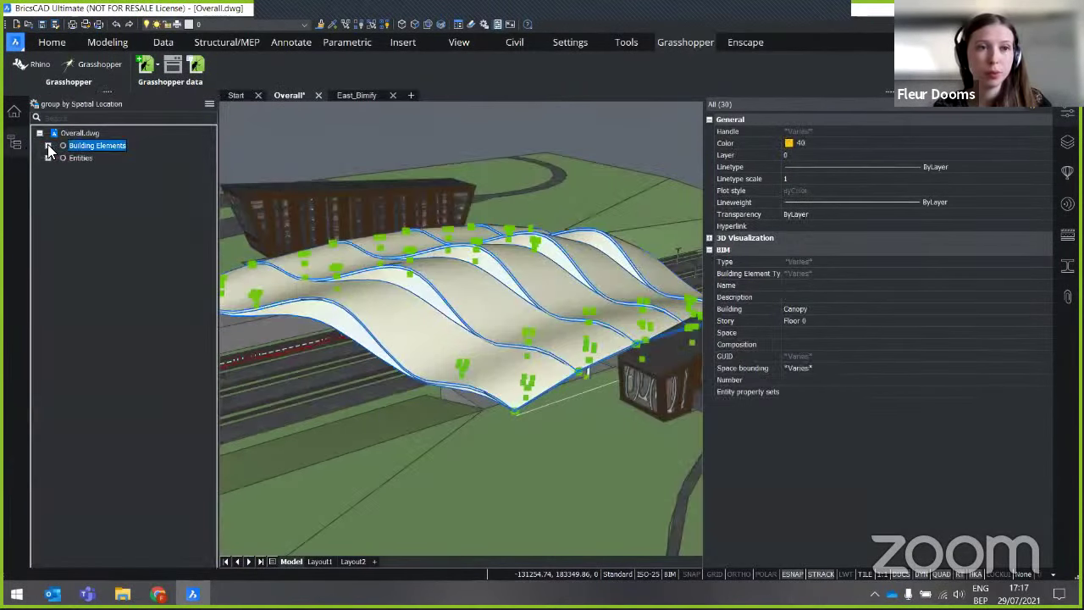
pyautogui.click(47, 145)
pyautogui.click(56, 158)
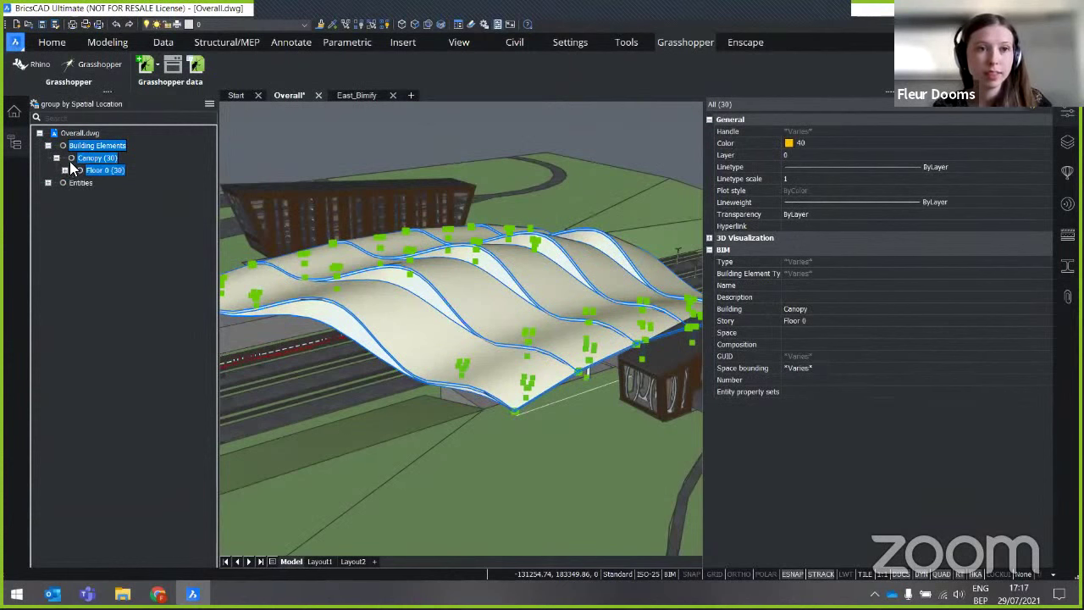
pyautogui.click(97, 159)
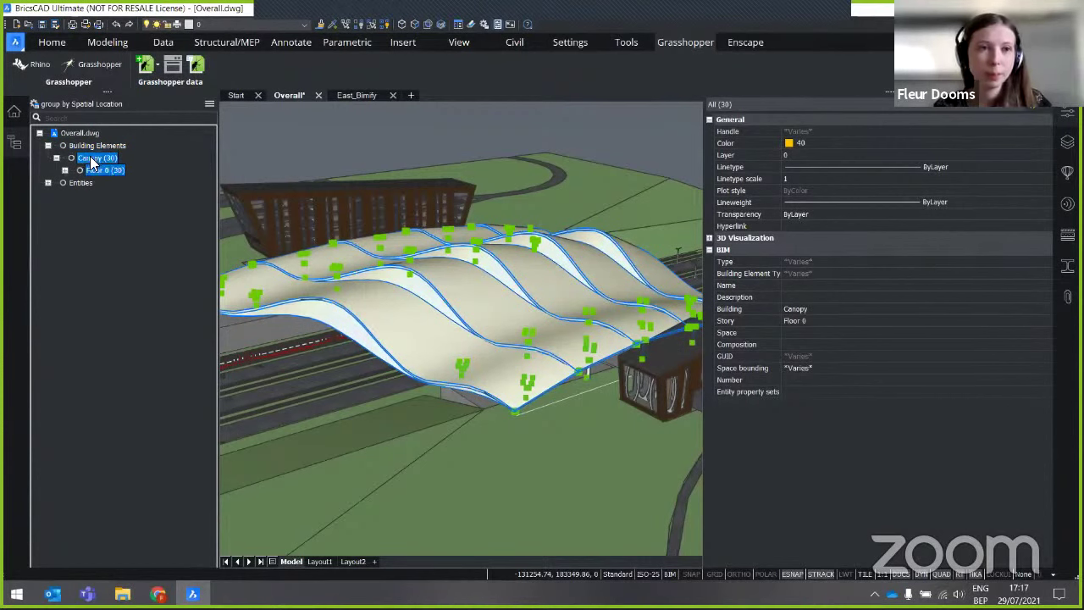
pyautogui.click(64, 171)
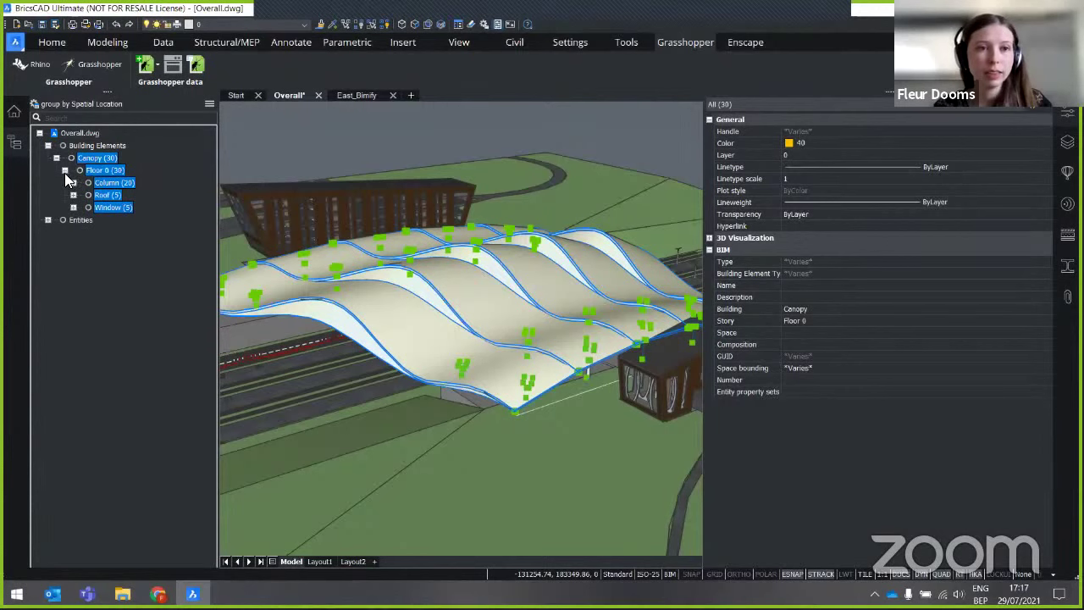
# - Select all windows on the Canopy's Floor 0 and examine their BIM and glazing properties
pyautogui.click(107, 208)
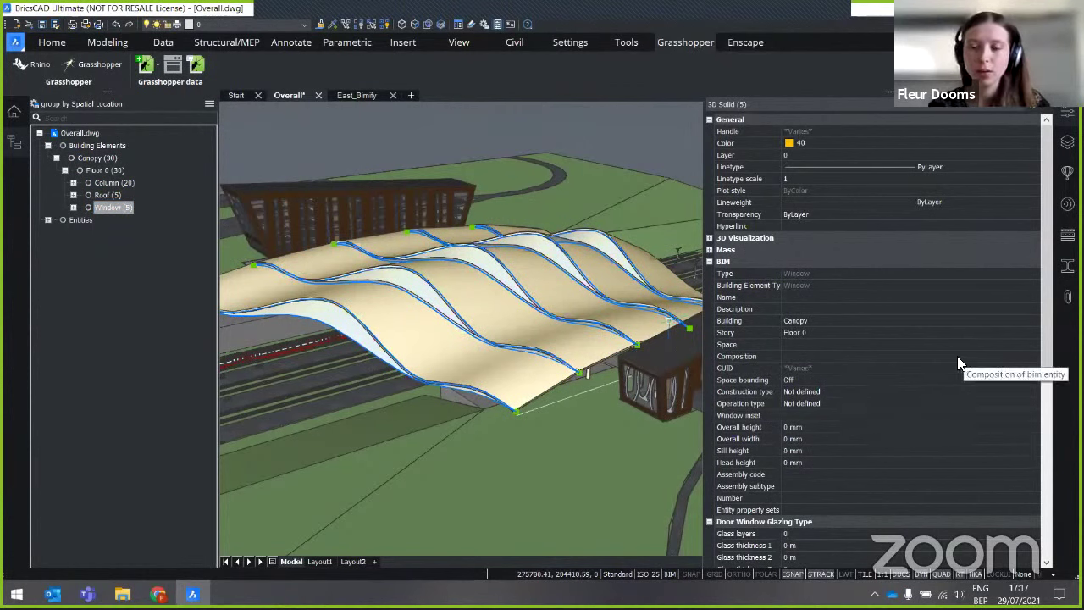
pyautogui.scroll(-4, 956, 365)
pyautogui.scroll(-4, 955, 376)
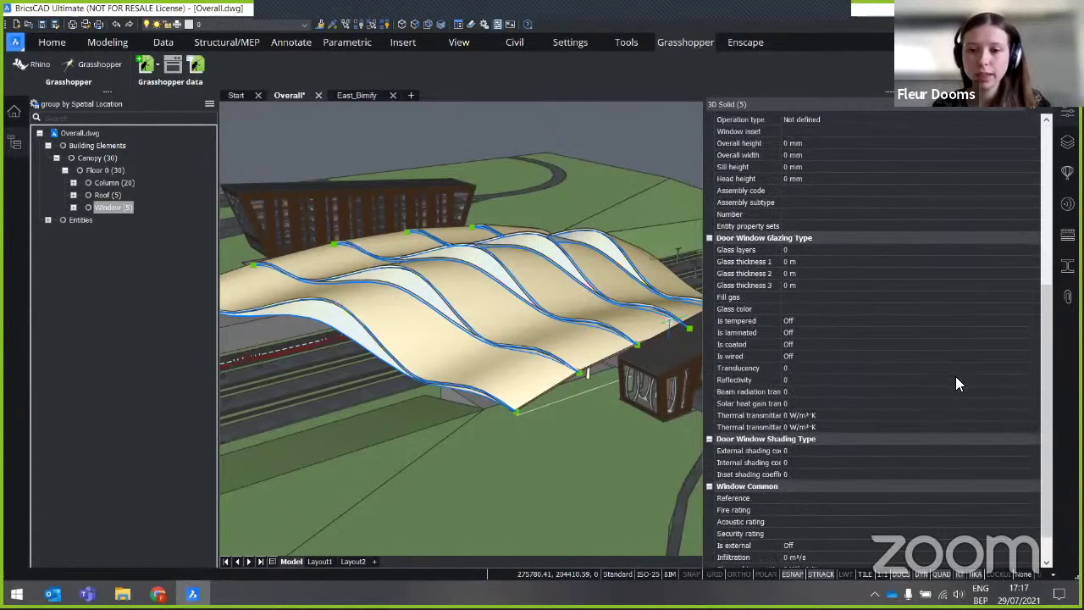
pyautogui.scroll(8, 955, 376)
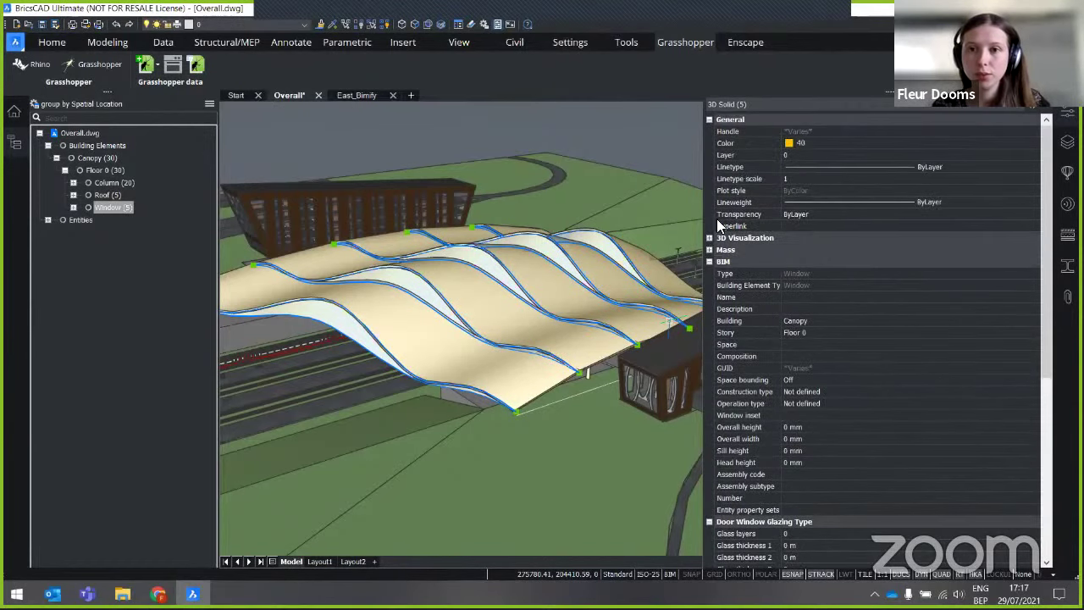
# - Set the transparency of the selected canopy windows to 80 and close their properties
pyautogui.click(848, 215)
pyautogui.click(1030, 217)
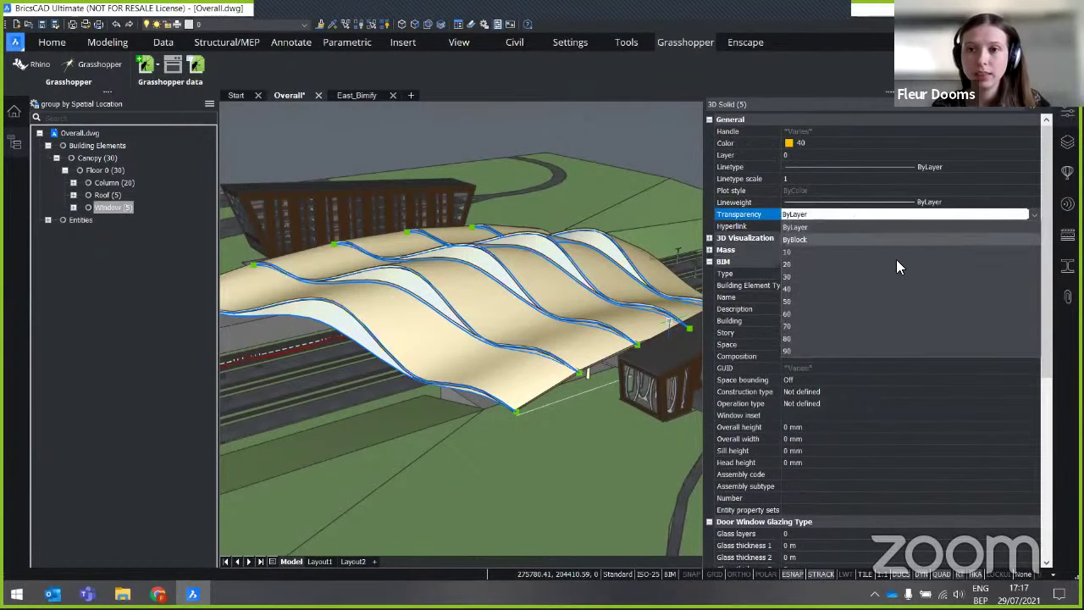
pyautogui.click(800, 334)
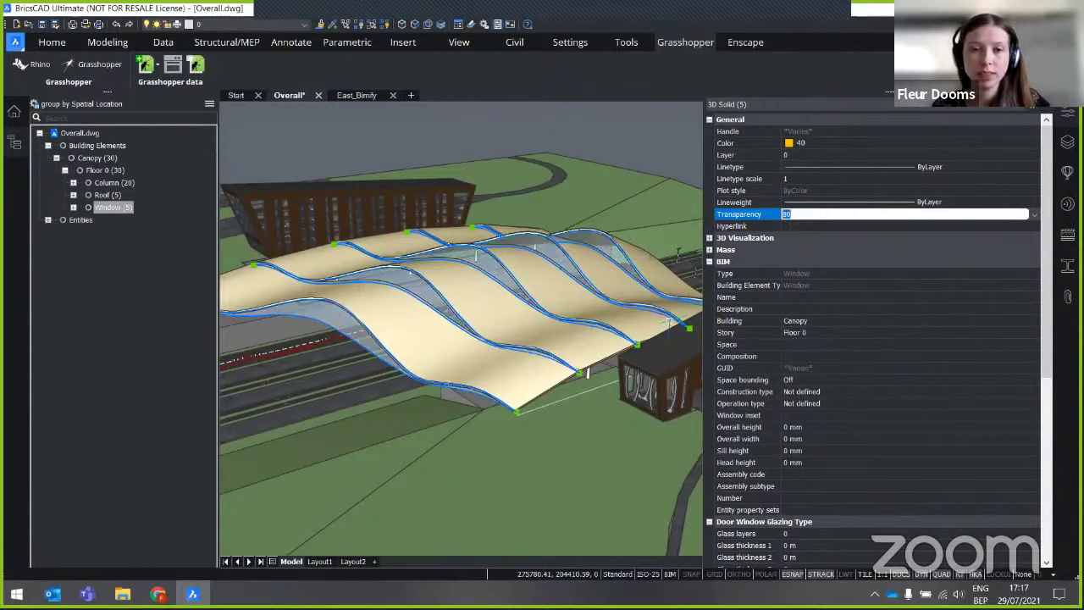
pyautogui.moveTo(600, 340)
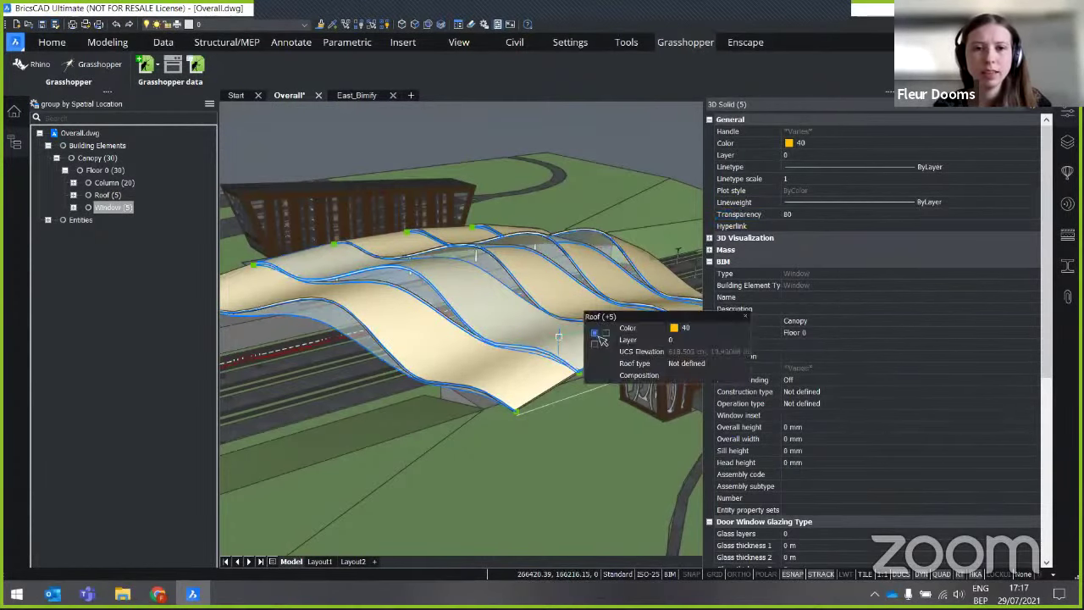
pyautogui.press('Escape')
pyautogui.click(1047, 117)
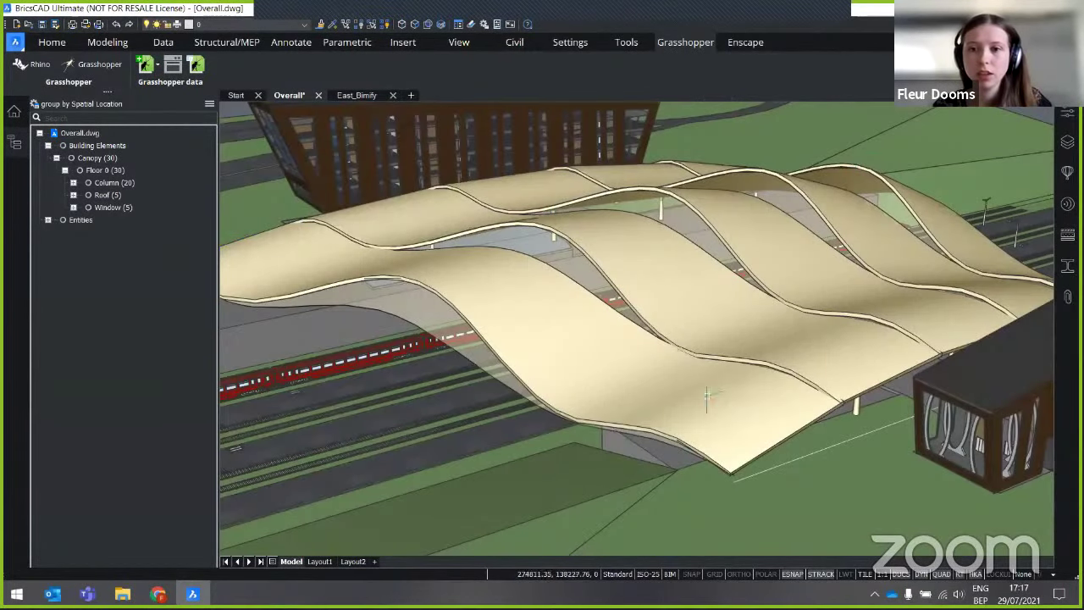
pyautogui.keyDown('shift'); pyautogui.moveTo(707, 396); pyautogui.dragTo(956, 409, button='middle'); pyautogui.keyUp('shift')
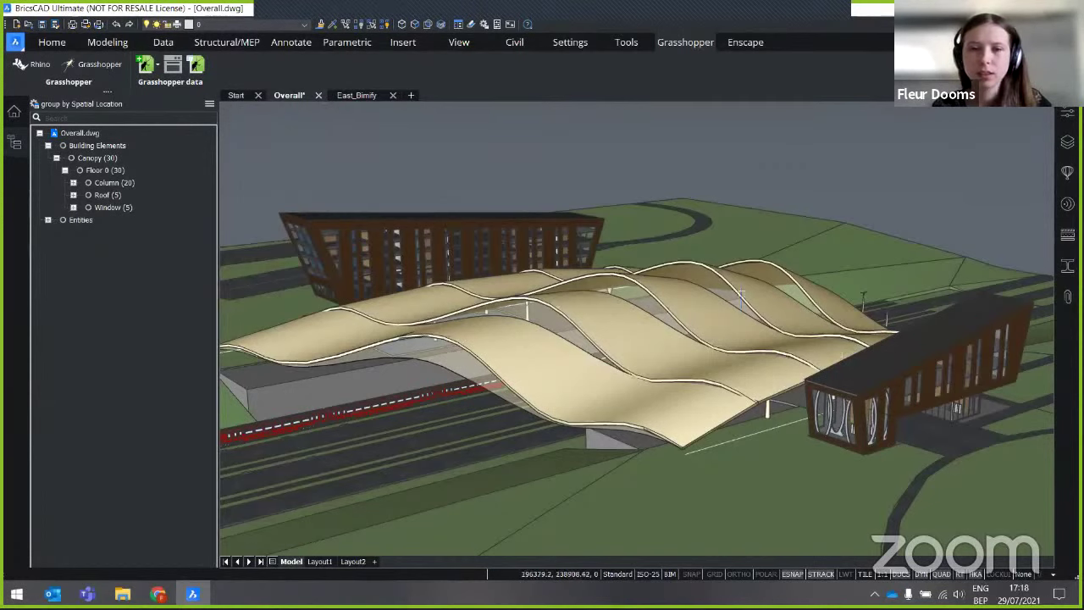
# - Switch to the East_Bimify drawing and inspect its unclassified 3D solids and block references in the structure tree
pyautogui.click(356, 93)
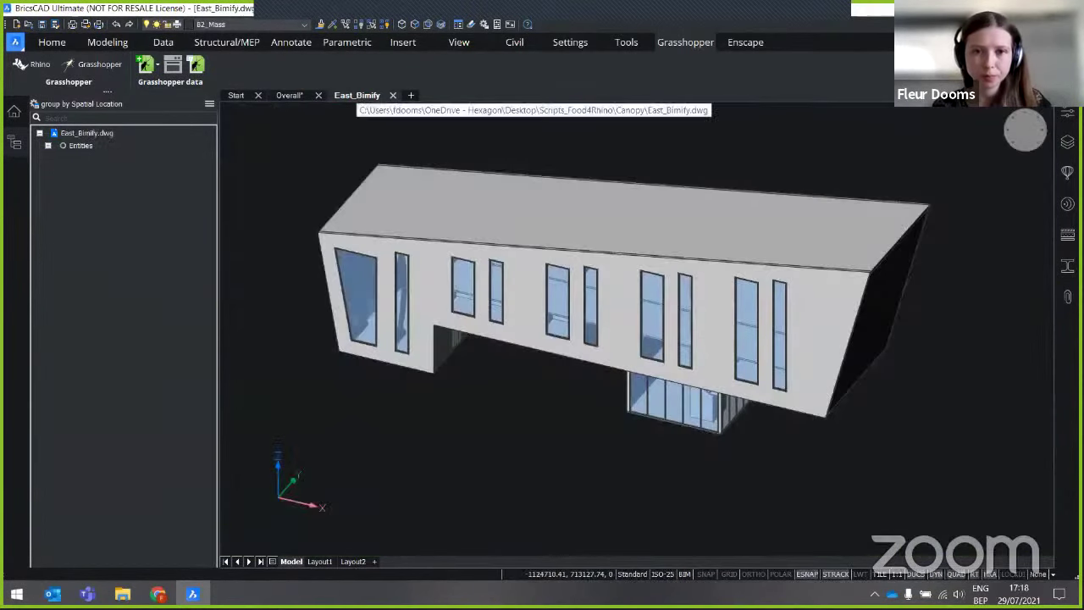
pyautogui.click(48, 146)
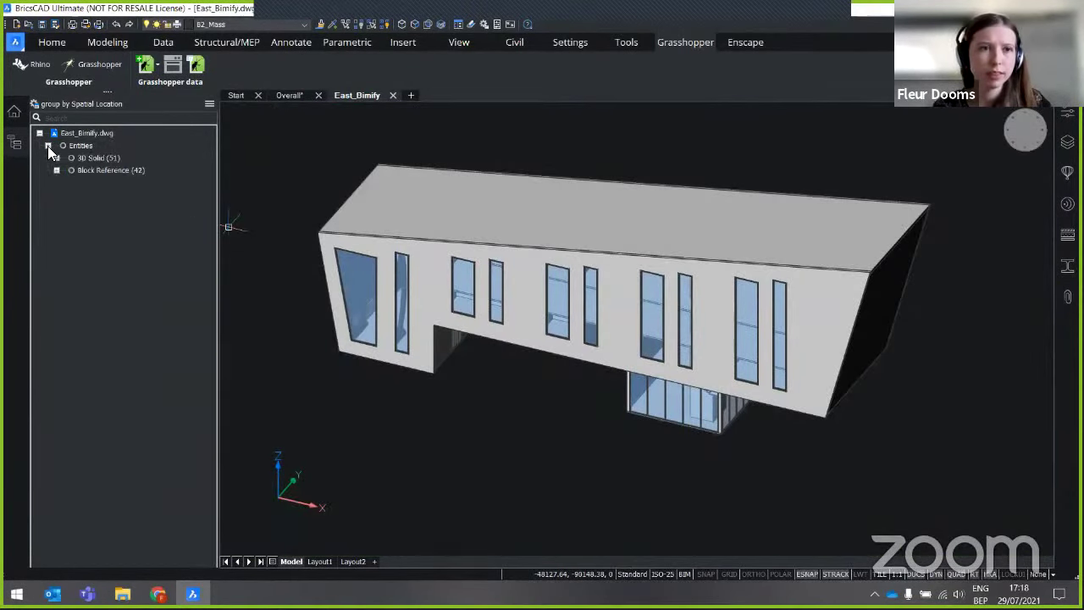
pyautogui.click(93, 159)
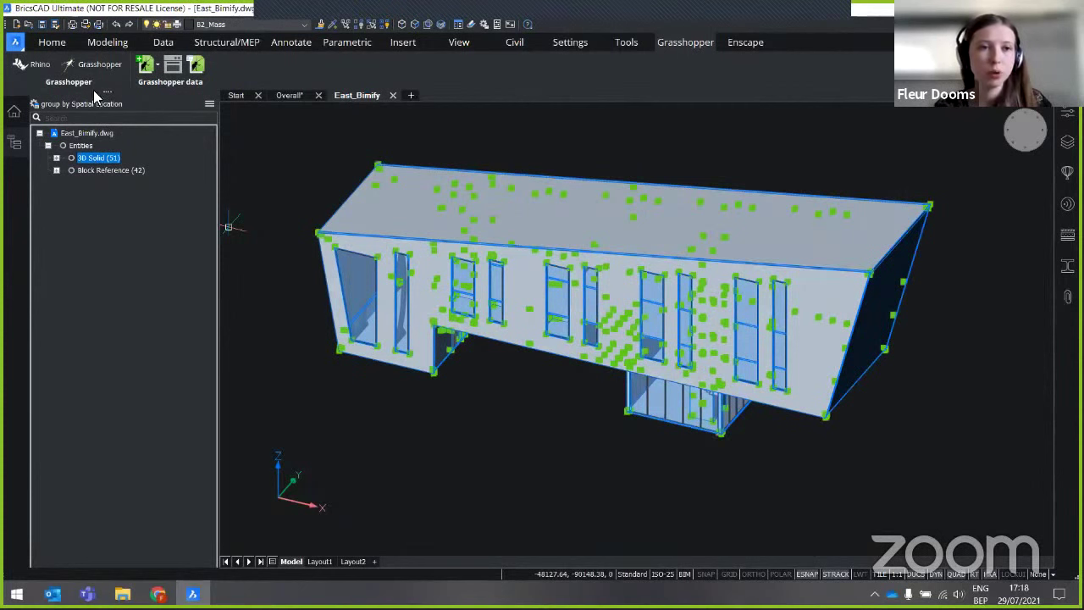
pyautogui.click(107, 171)
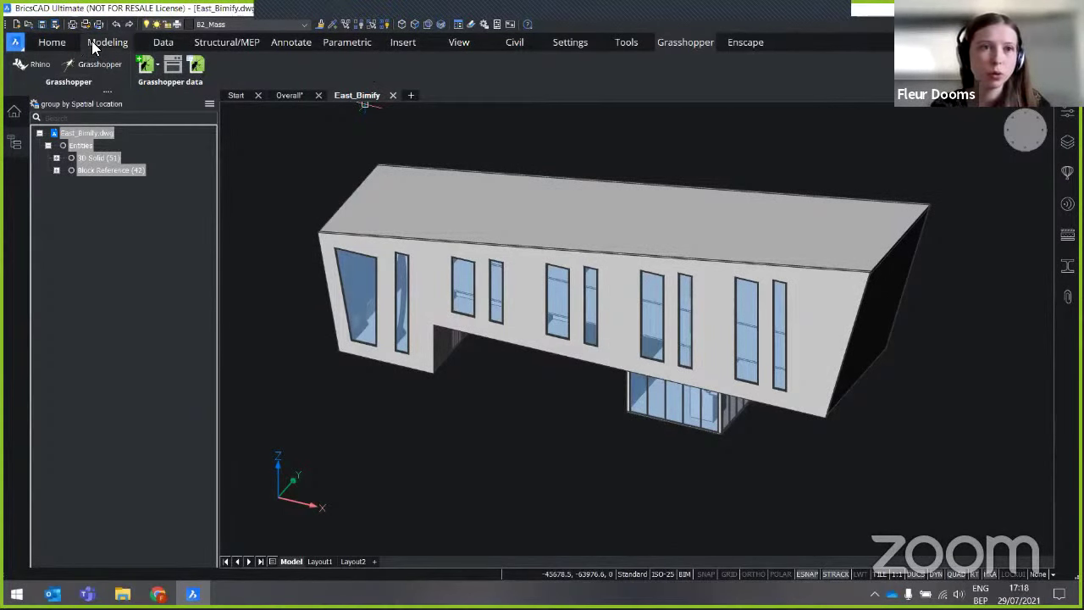
# - Run Bimify Advanced on the entire drawing with auto-detected discipline, classification, structural/MEP profiles, spatial information, spaces, elevation sections and floor plans enabled
pyautogui.click(54, 43)
pyautogui.click(298, 83)
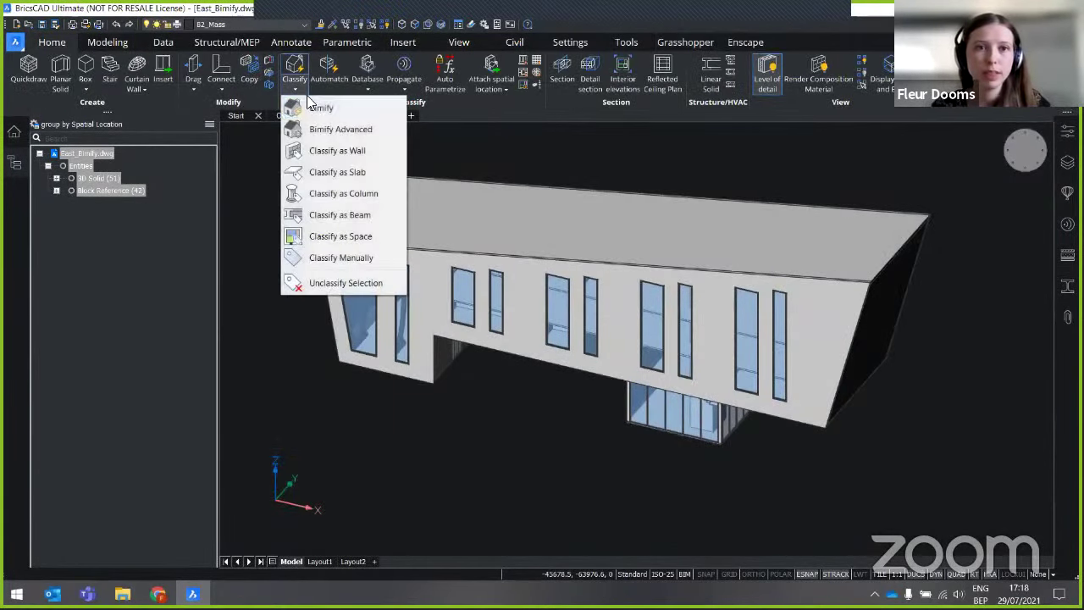
pyautogui.click(351, 129)
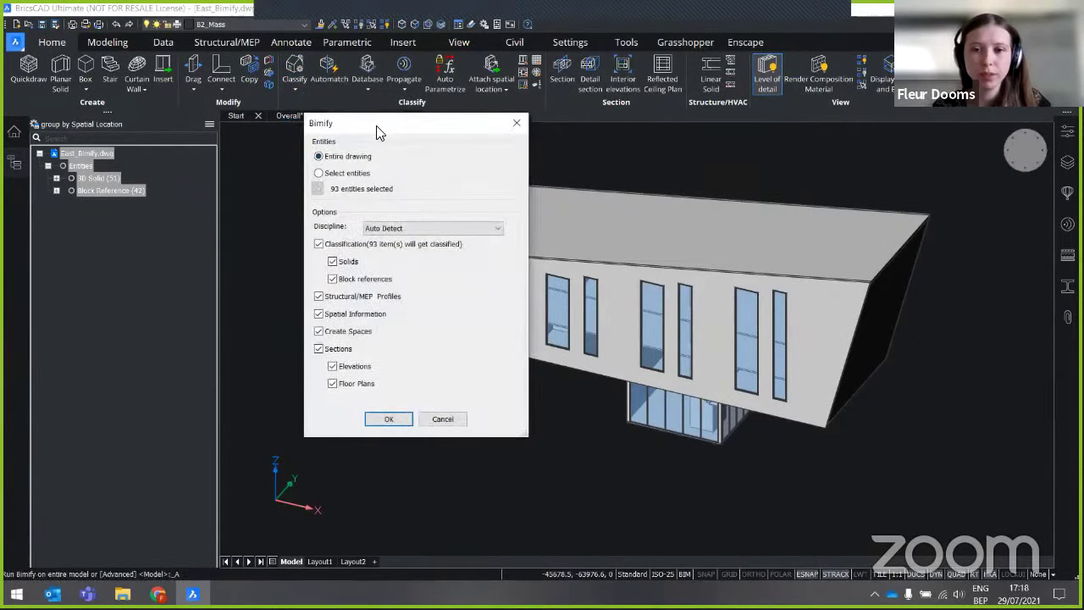
pyautogui.moveTo(378, 133); pyautogui.dragTo(892, 176)
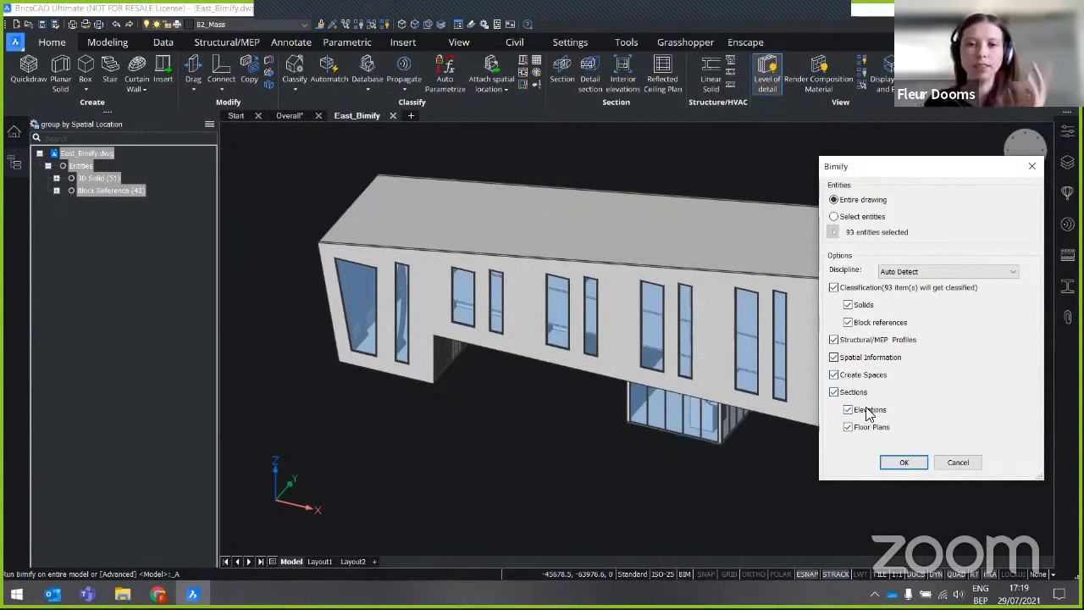
pyautogui.click(910, 469)
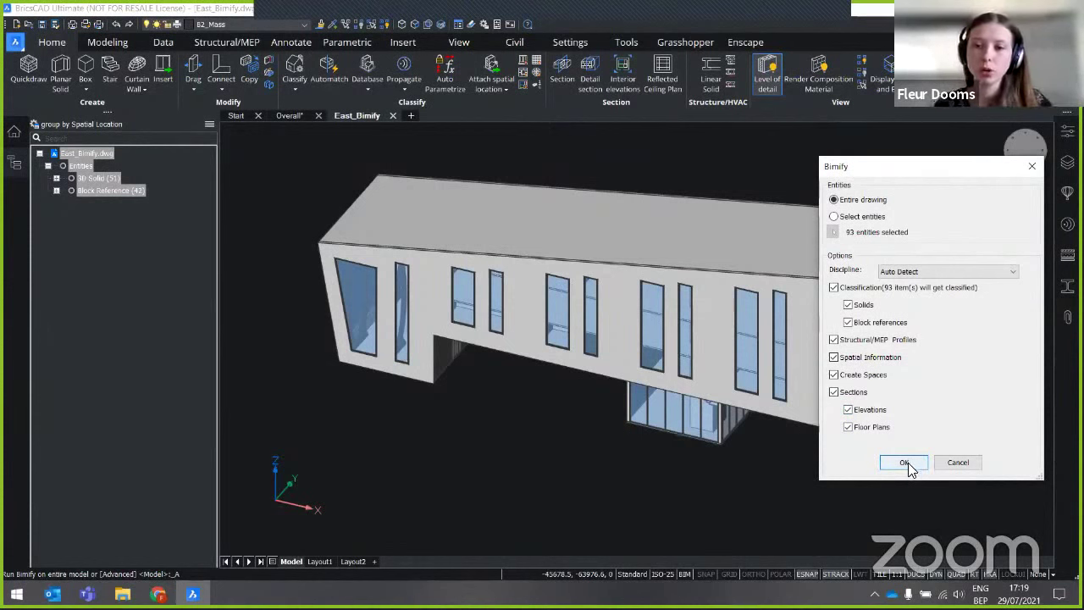
pyautogui.click(908, 467)
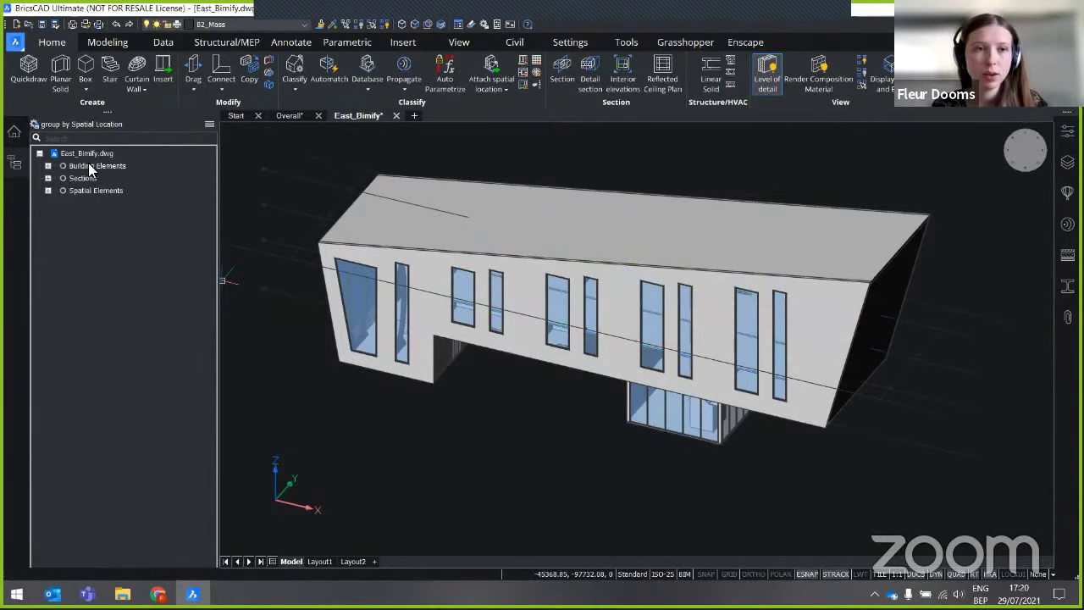
# - Expand Building Elements down to the stories of Building-5 and highlight Floors 0 to 3 one by one in the model
pyautogui.click(48, 166)
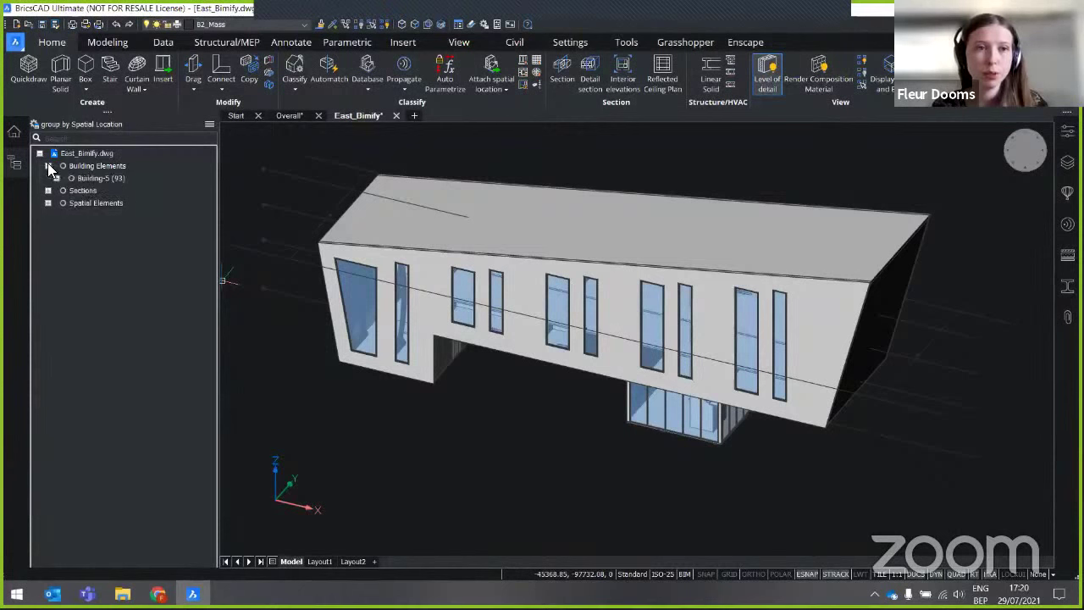
pyautogui.click(56, 178)
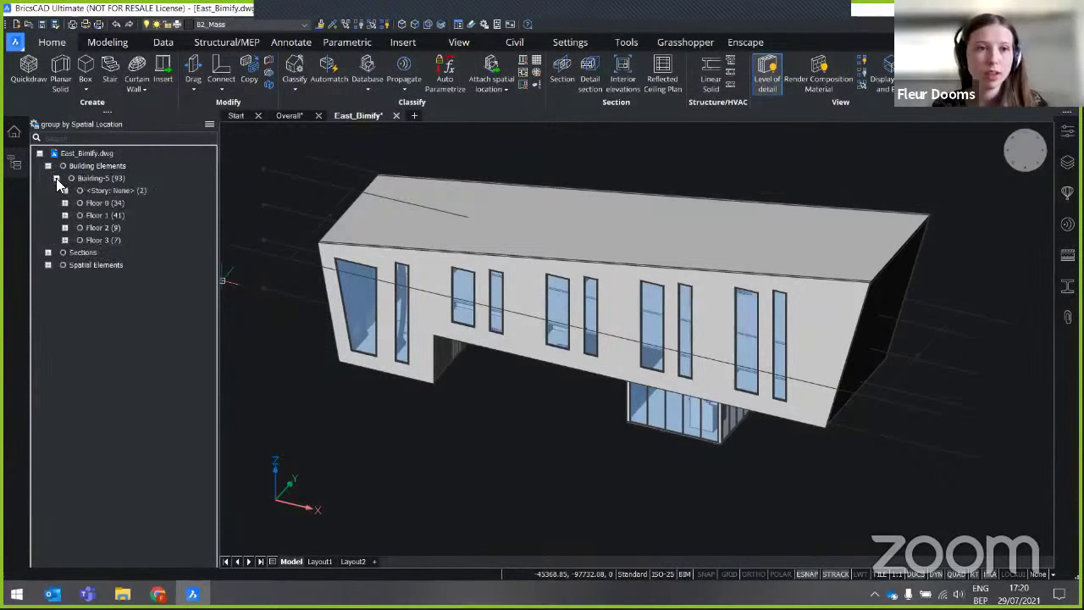
pyautogui.click(100, 203)
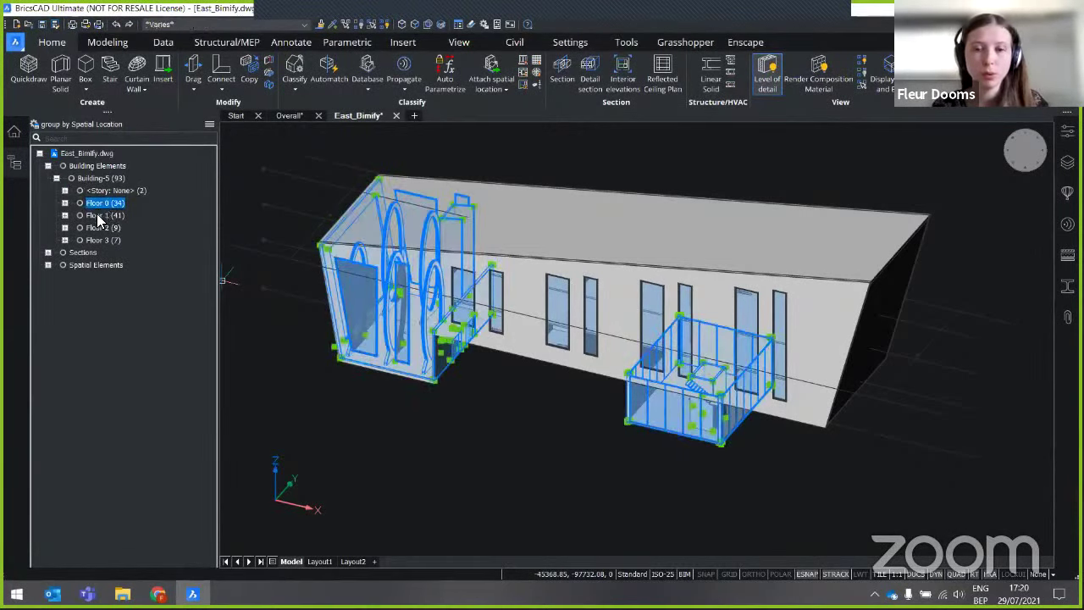
pyautogui.click(98, 217)
pyautogui.keyDown('shift'); pyautogui.moveTo(613, 412); pyautogui.dragTo(597, 377, button='middle'); pyautogui.keyUp('shift')
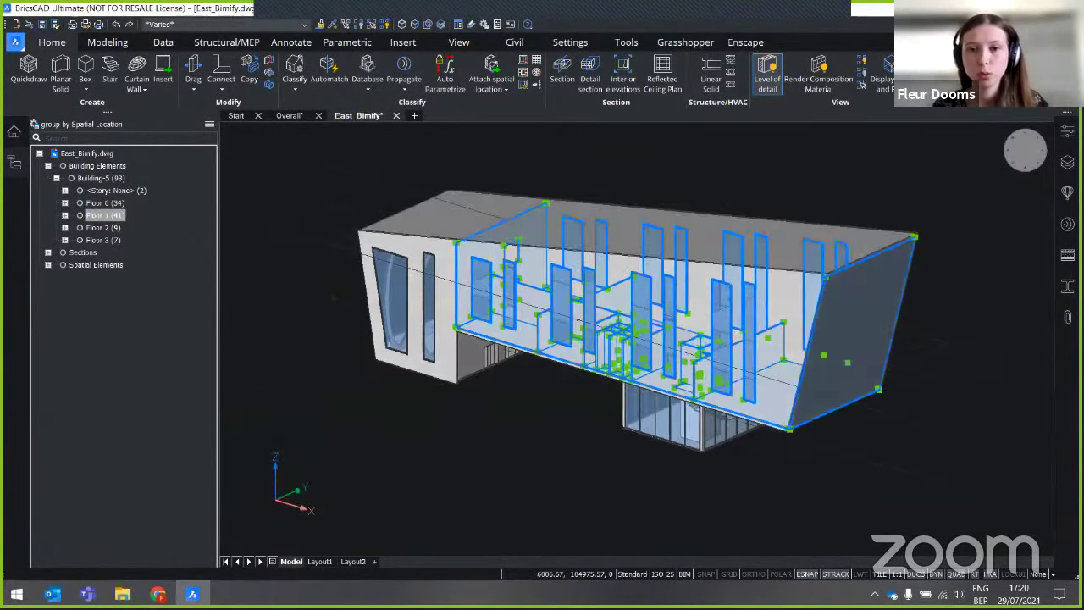
pyautogui.click(101, 227)
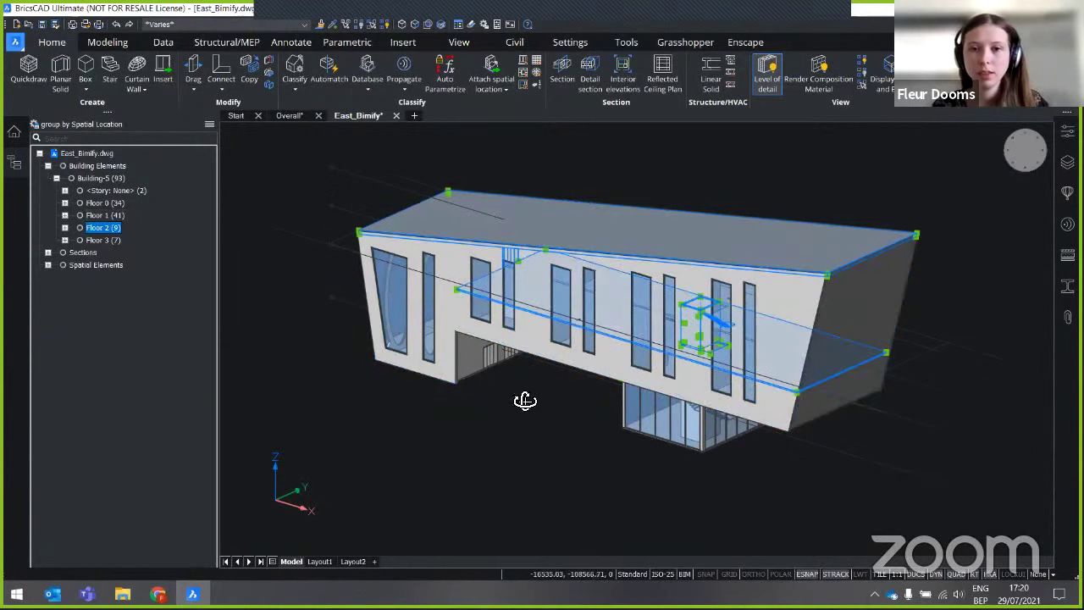
pyautogui.keyDown('shift'); pyautogui.moveTo(526, 401); pyautogui.dragTo(584, 377, button='middle'); pyautogui.keyUp('shift')
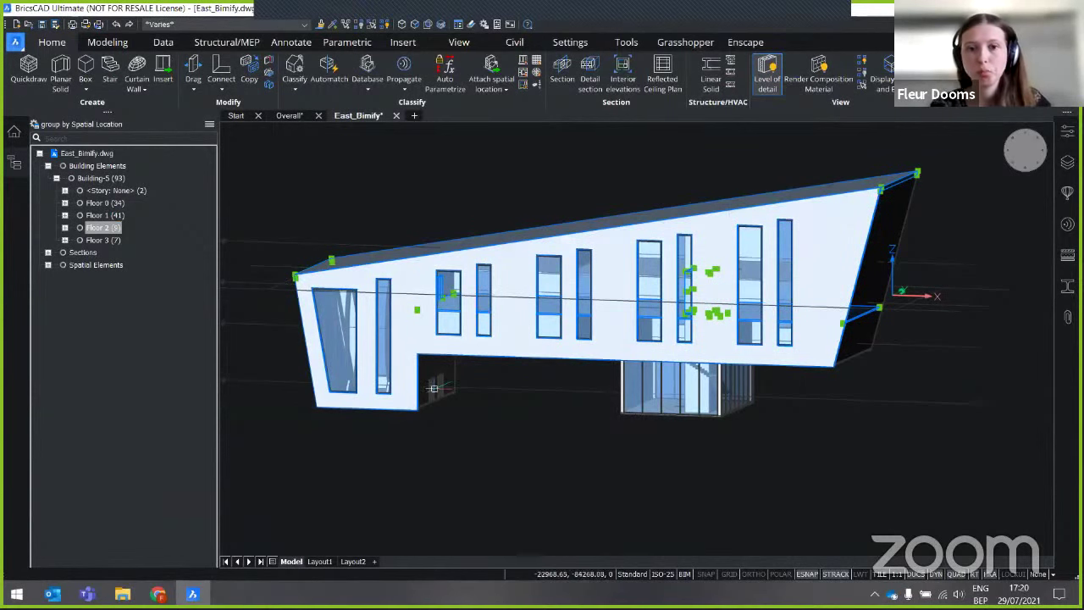
pyautogui.click(100, 241)
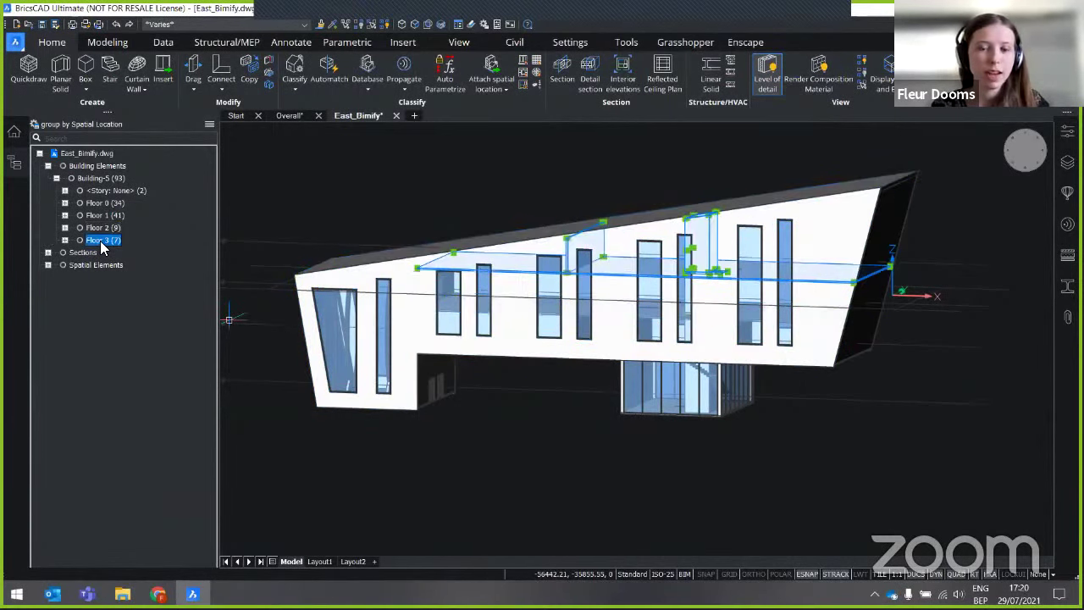
pyautogui.keyDown('shift'); pyautogui.moveTo(514, 463); pyautogui.dragTo(242, 341, button='middle'); pyautogui.keyUp('shift')
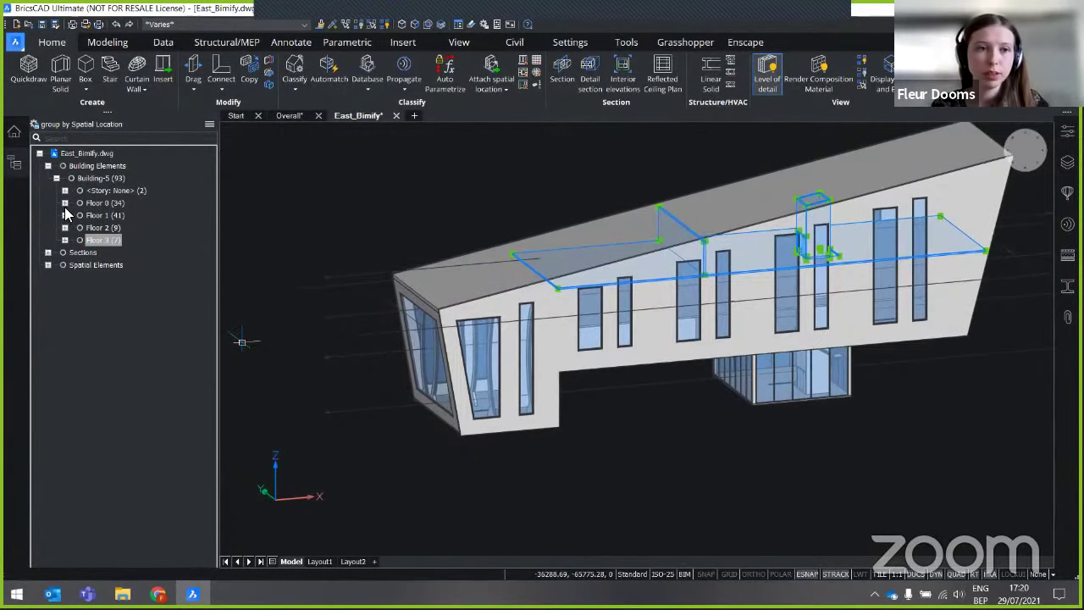
# - Expand Floor 1 and highlight its slab, doors, stair, walls and windows one by one in the model
pyautogui.click(66, 207)
pyautogui.click(65, 215)
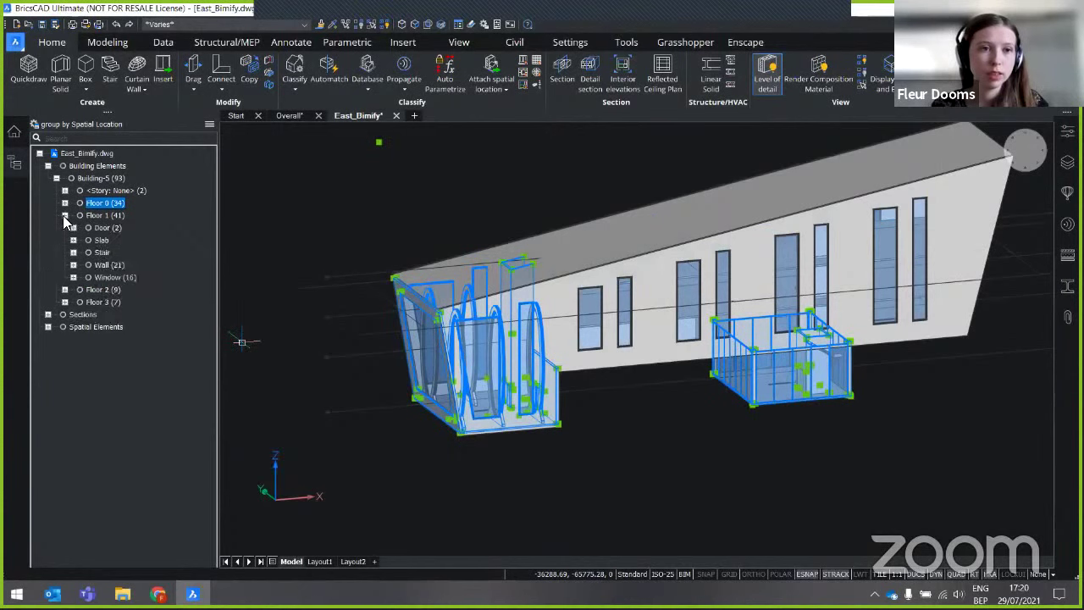
pyautogui.click(100, 215)
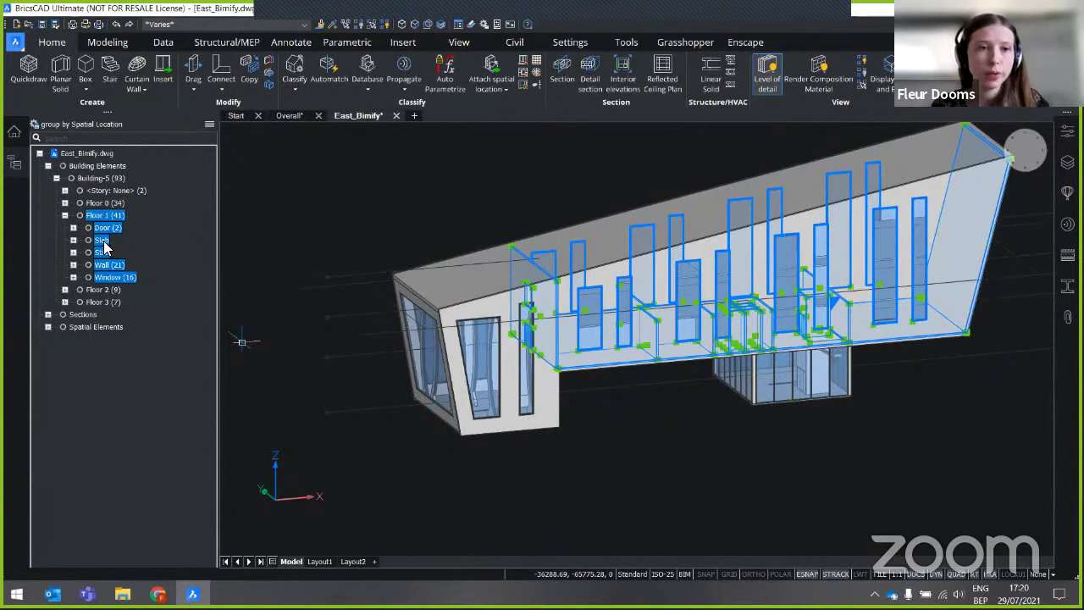
pyautogui.click(100, 240)
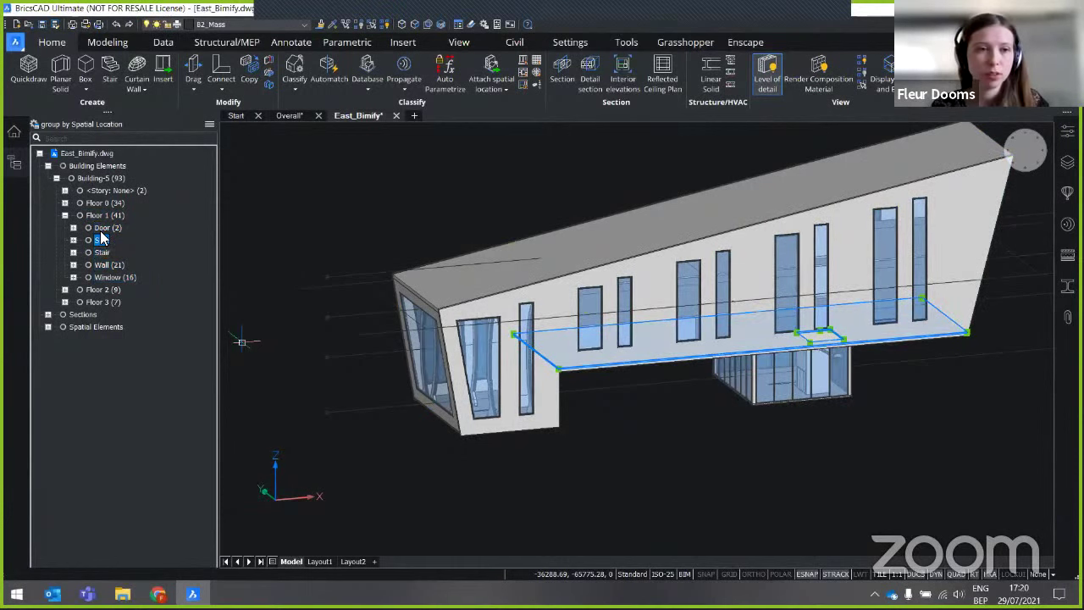
pyautogui.click(105, 228)
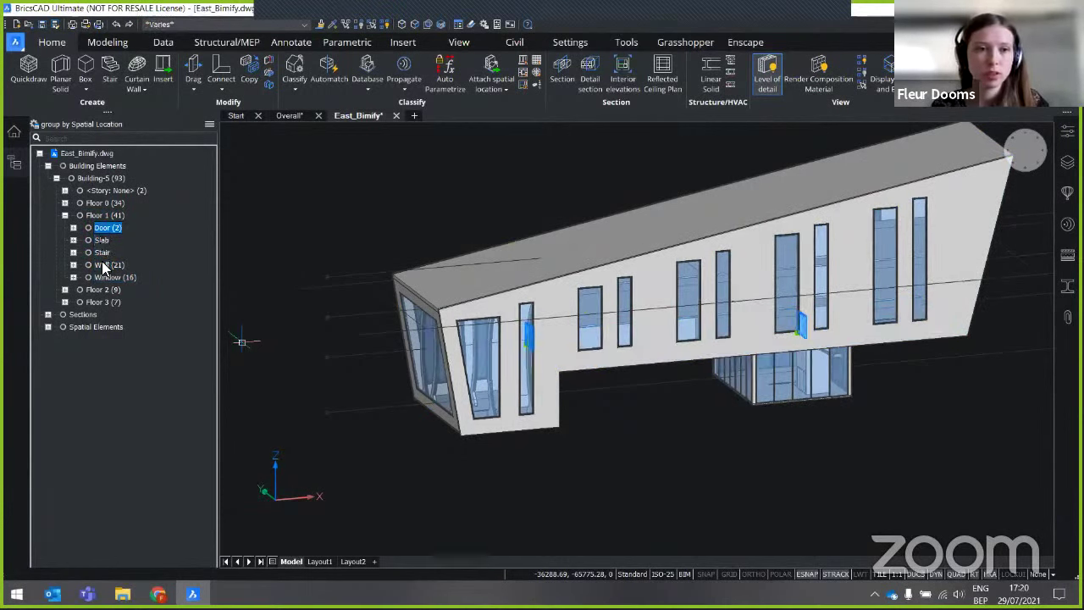
pyautogui.click(102, 253)
pyautogui.click(103, 266)
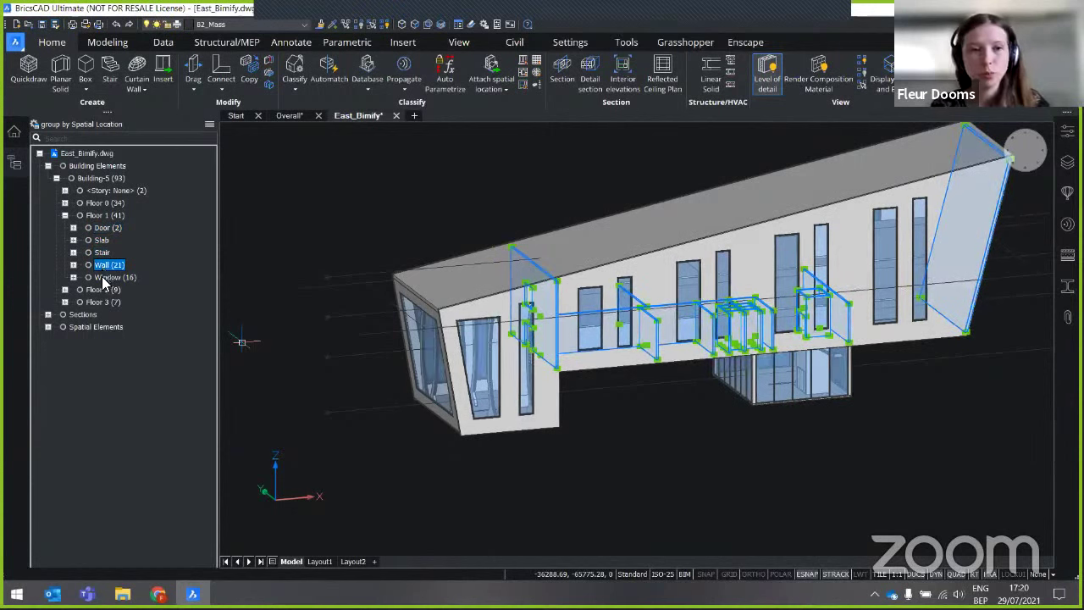
pyautogui.click(104, 279)
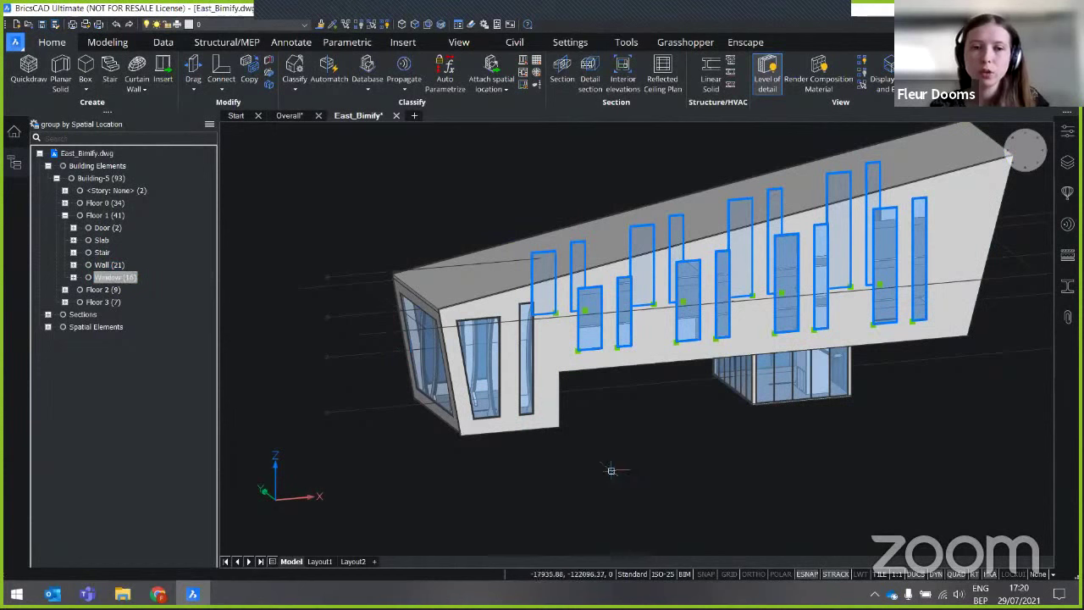
pyautogui.press('Escape')
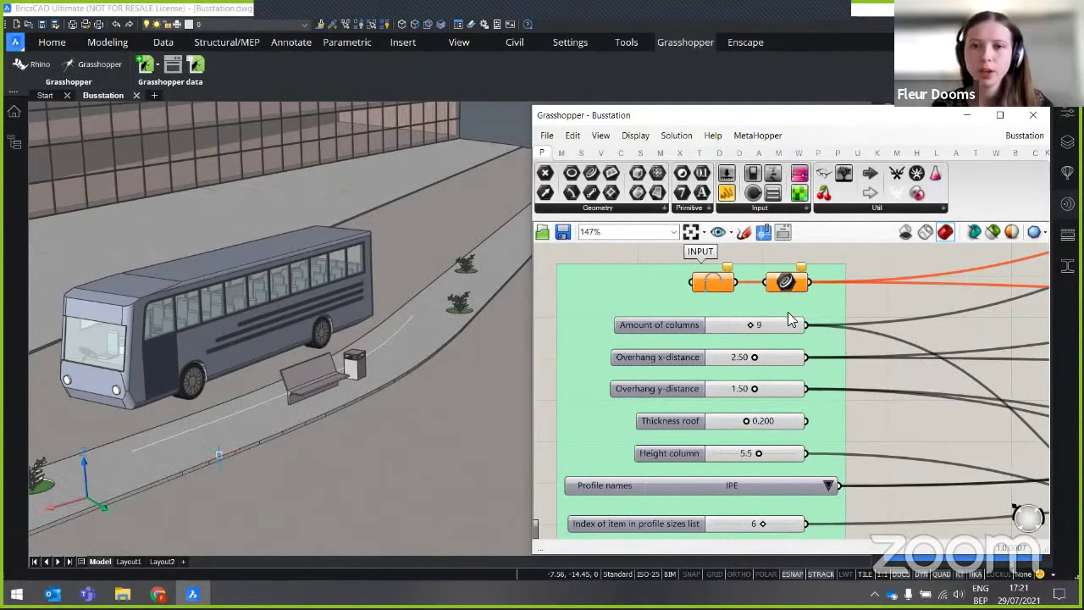
# - Assign the white curve on the sidewalk beside the bus as the single BricsCAD curve for the Busstation script's Curve input
pyautogui.rightClick(712, 284)
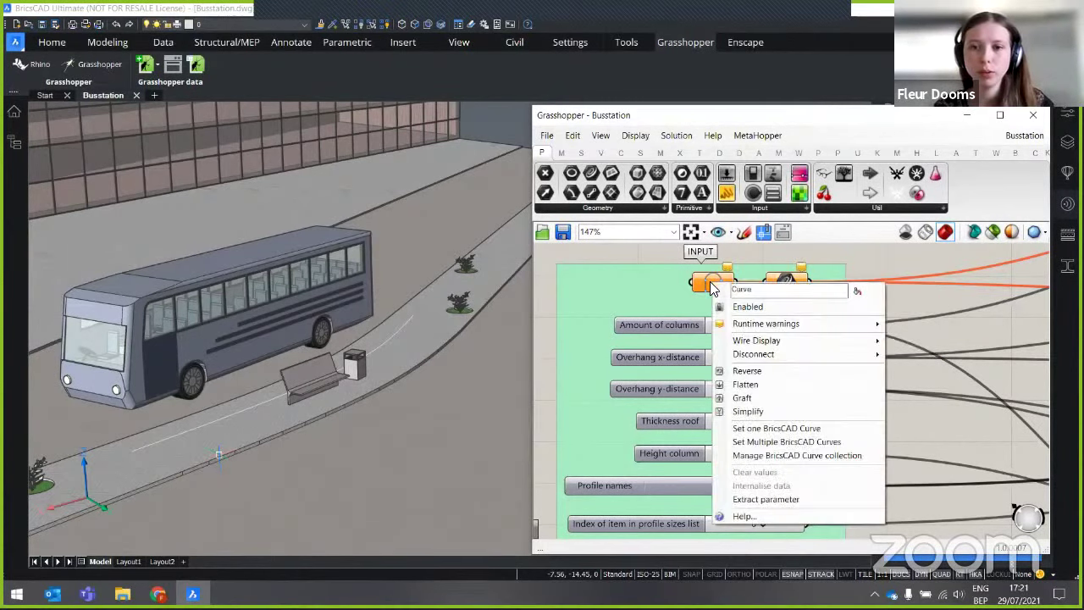
pyautogui.click(773, 429)
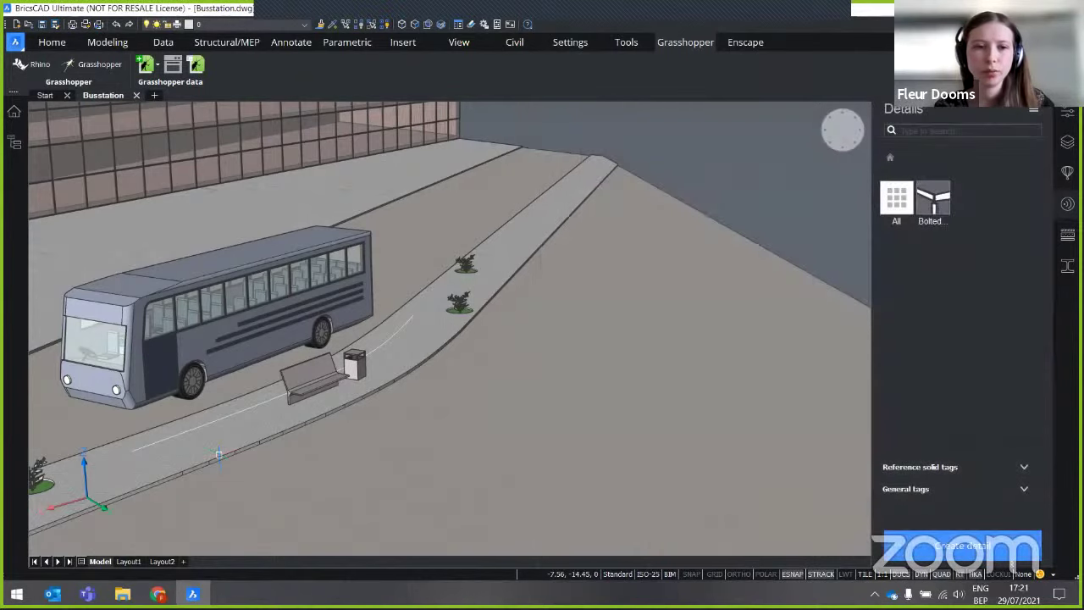
pyautogui.click(245, 407)
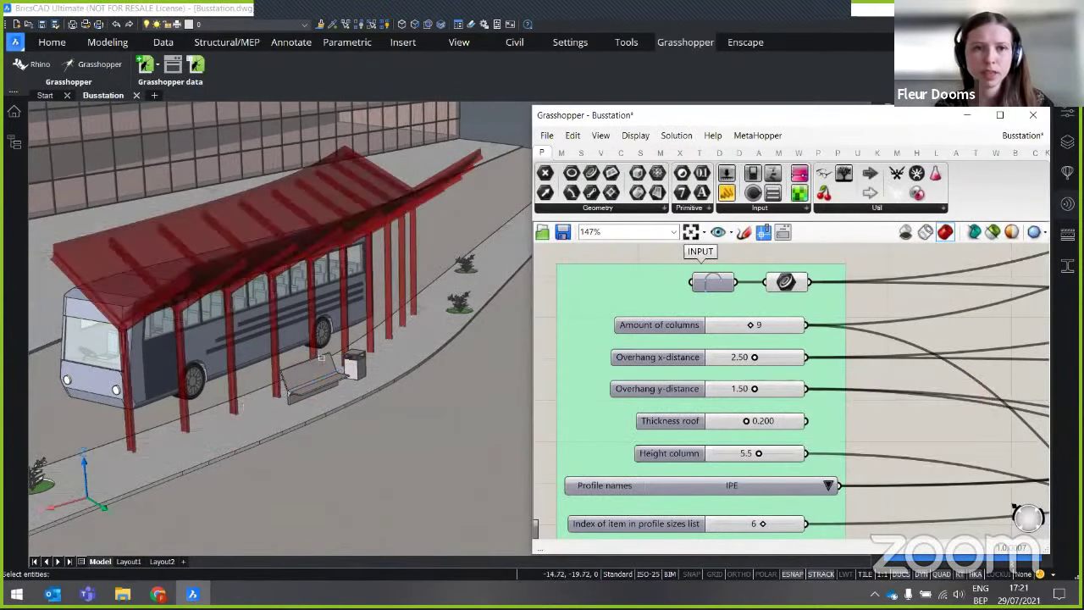
pyautogui.keyDown('shift'); pyautogui.moveTo(276, 386); pyautogui.dragTo(305, 321, button='middle'); pyautogui.keyUp('shift')
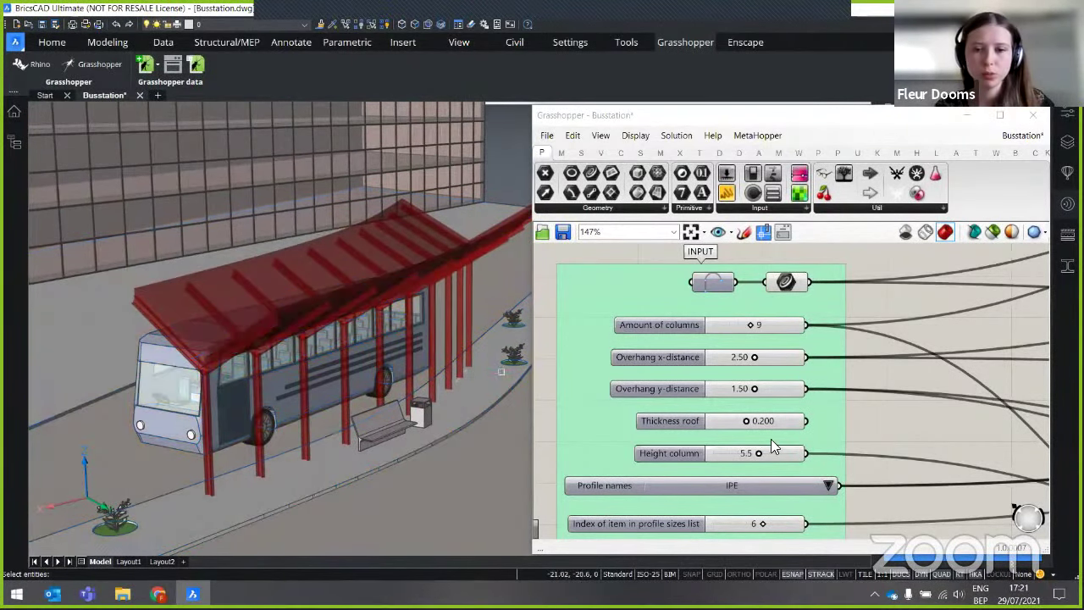
# - Set the shelter's Overhang y-distance to 0.60 and deselect the slider
pyautogui.doubleClick(771, 386)
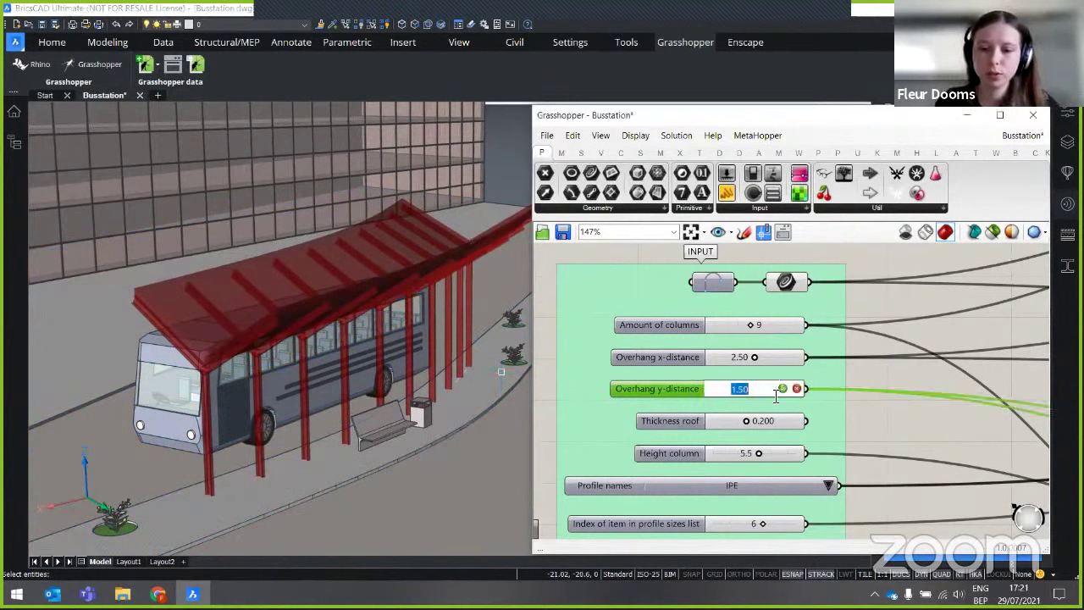
pyautogui.write('0.6')
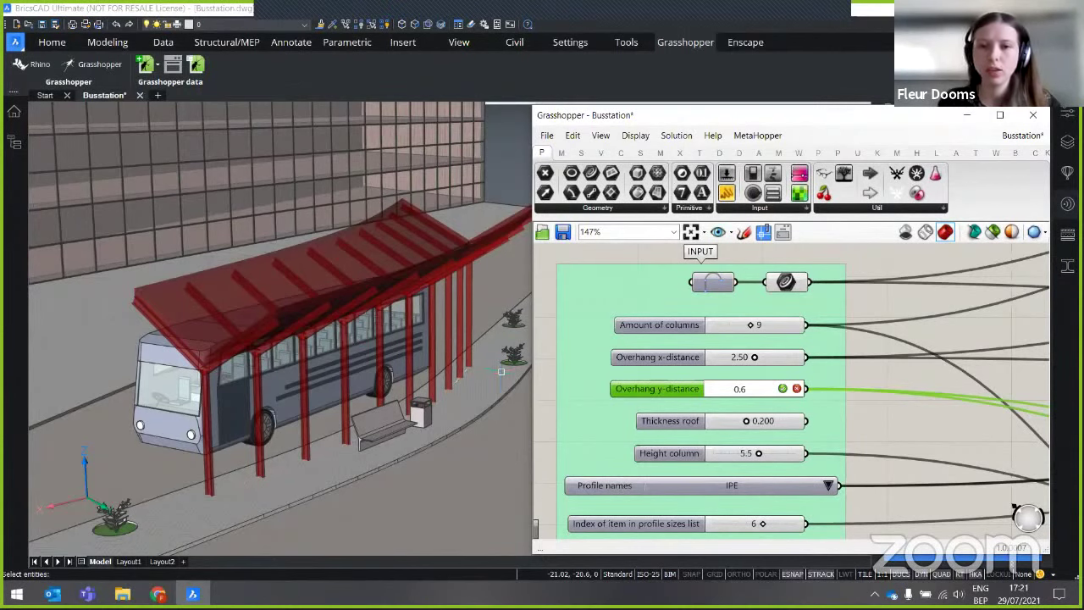
pyautogui.press('Return')
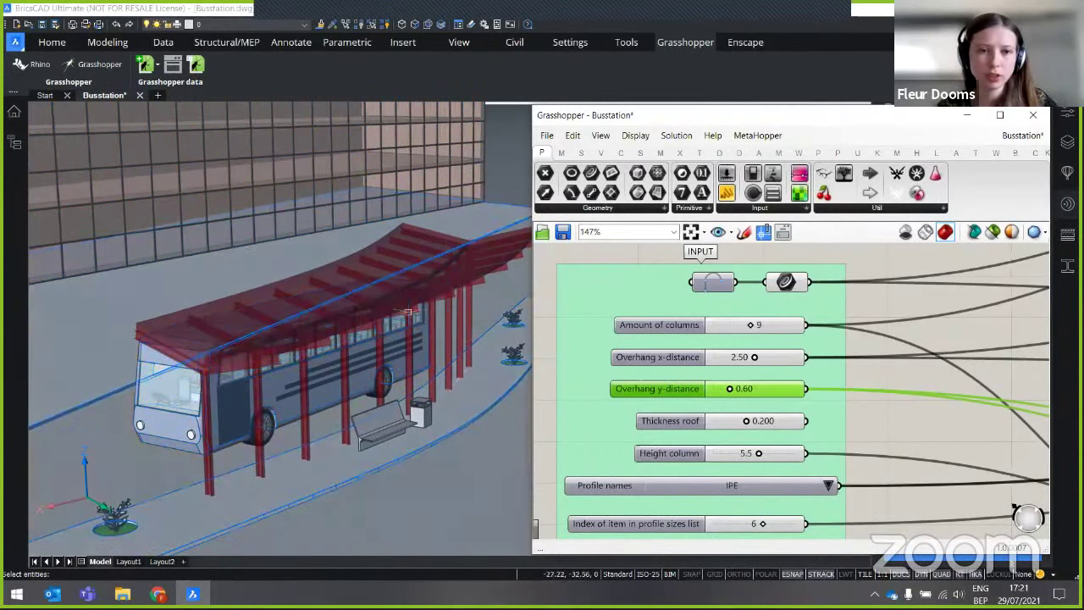
pyautogui.moveTo(264, 436)
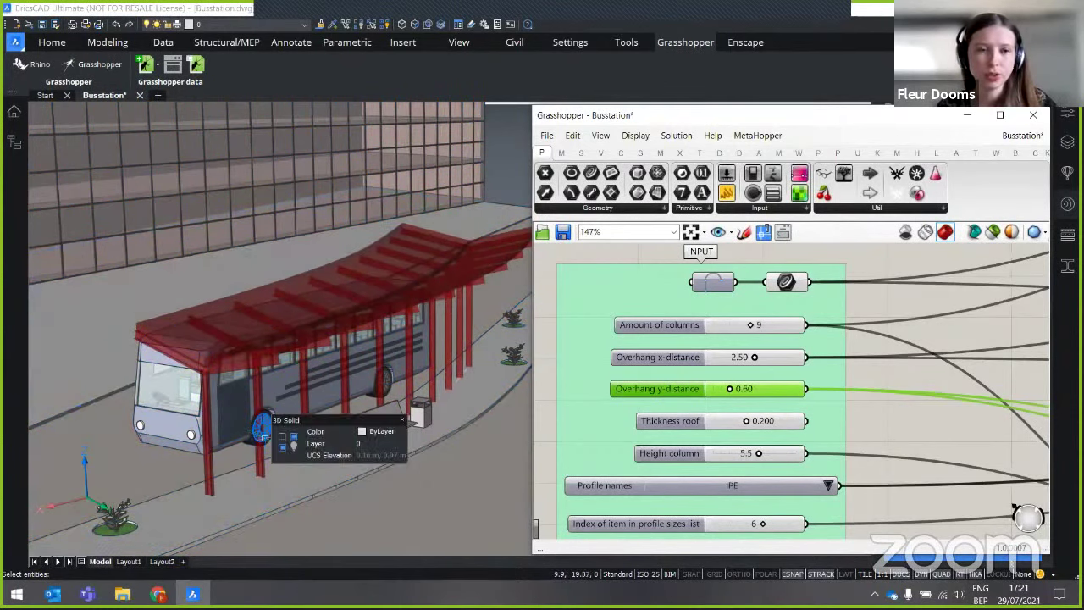
pyautogui.click(892, 419)
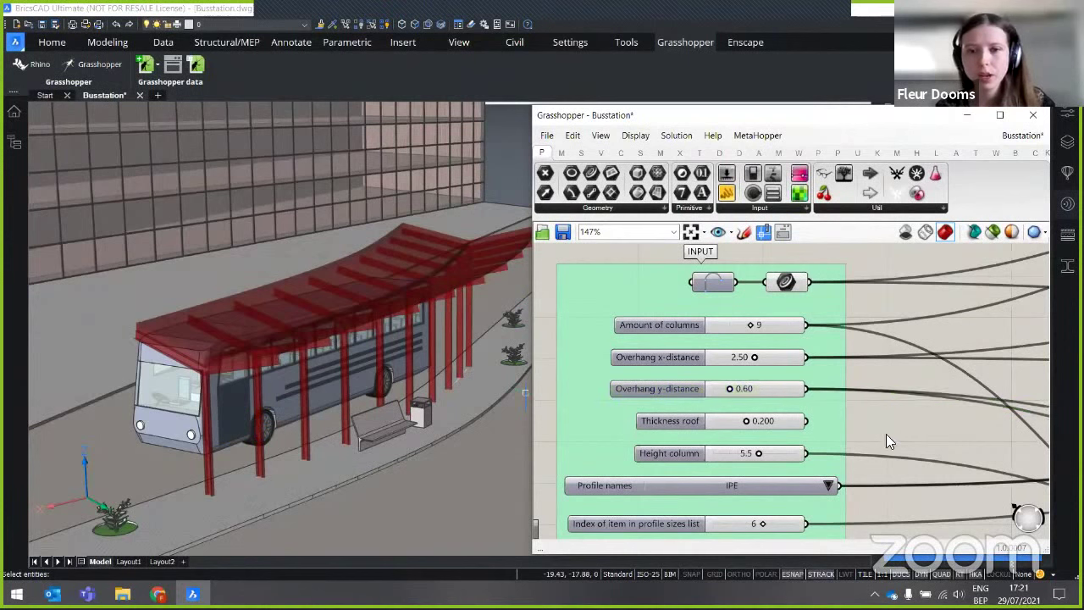
# - Try the C profile on the shelter's beams and columns and return the profile name to IPE
pyautogui.scroll(5, 297, 364)
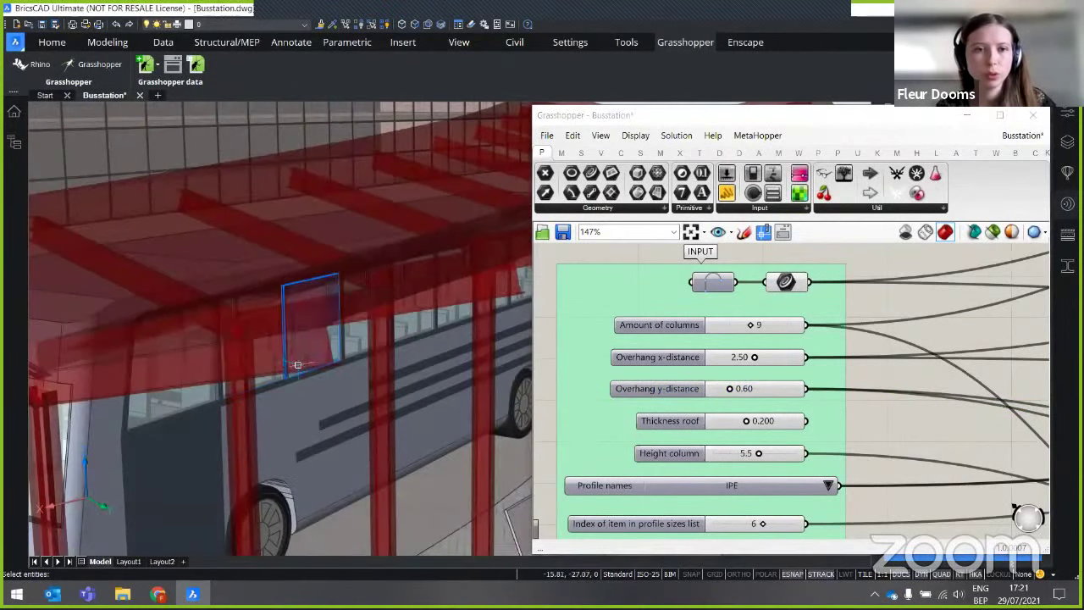
pyautogui.keyDown('shift'); pyautogui.moveTo(297, 364); pyautogui.dragTo(265, 423, button='middle'); pyautogui.keyUp('shift')
pyautogui.scroll(5, 270, 373)
pyautogui.scroll(-5, 272, 379)
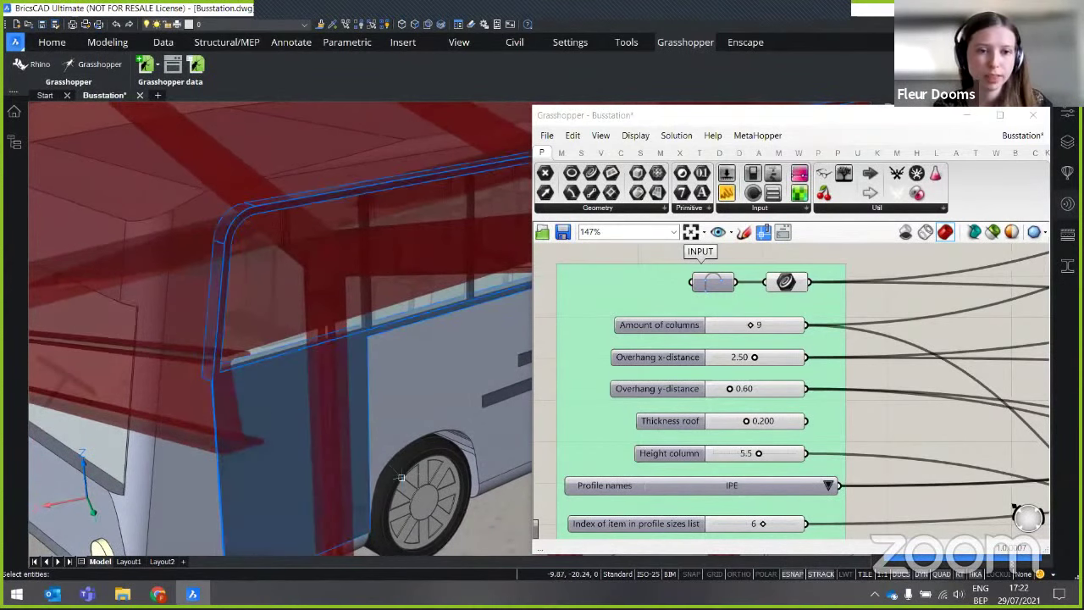
pyautogui.click(826, 486)
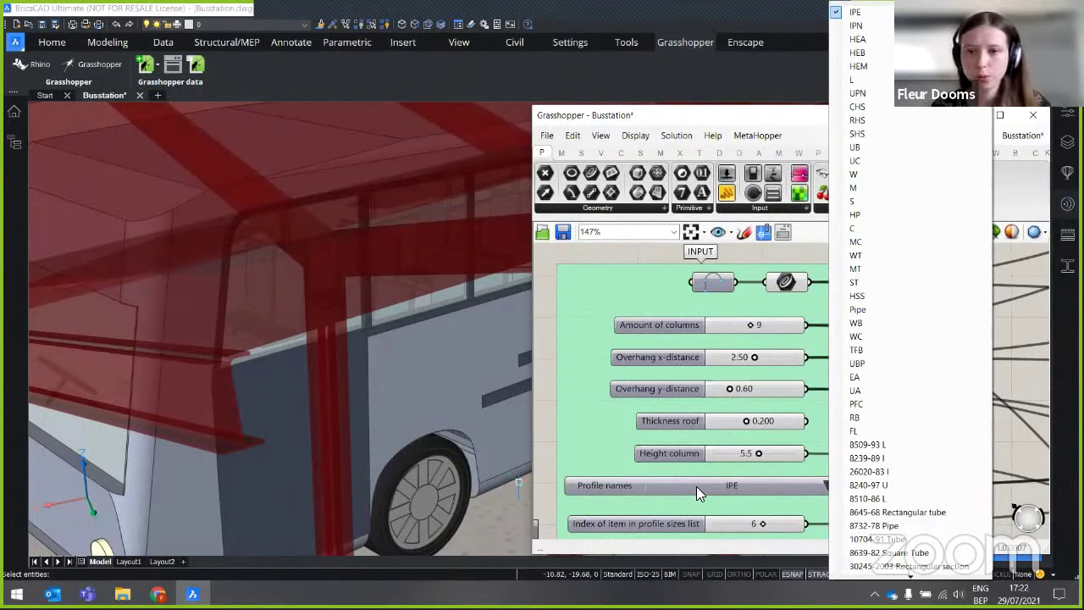
pyautogui.click(869, 227)
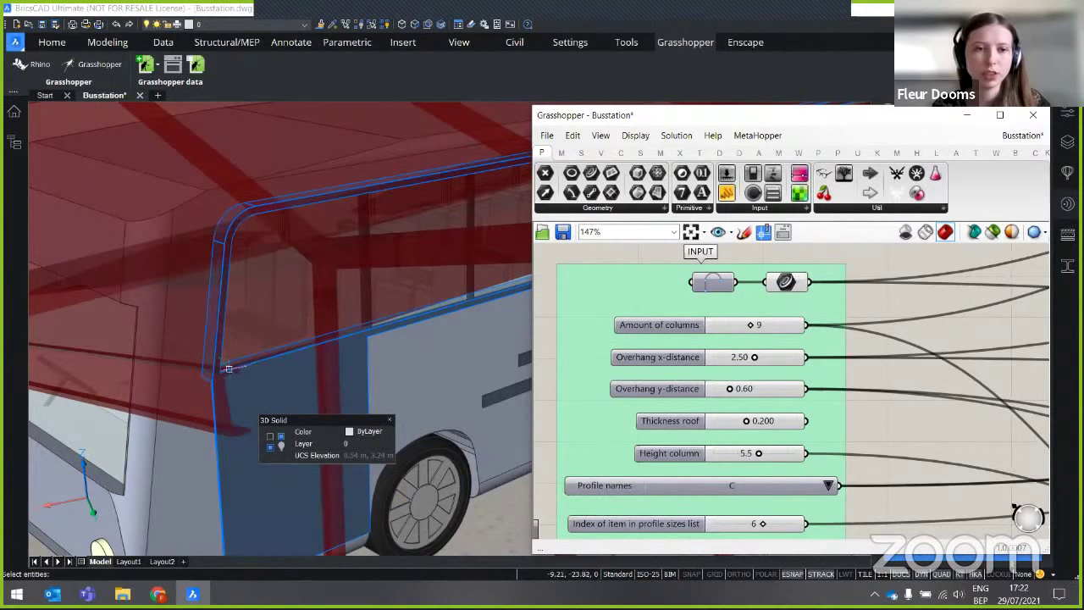
pyautogui.click(830, 494)
pyautogui.click(855, 13)
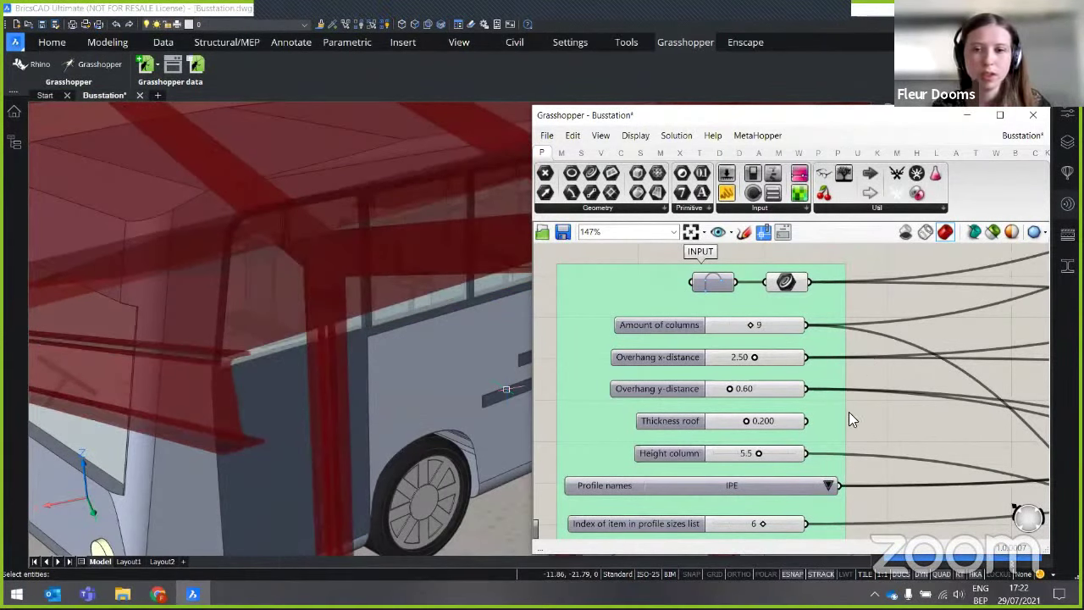
# - Bake the column, beam and roof components of the BIM output together on layer 0 with ByBlock material and ByLayer color
pyautogui.scroll(-2, 842, 411)
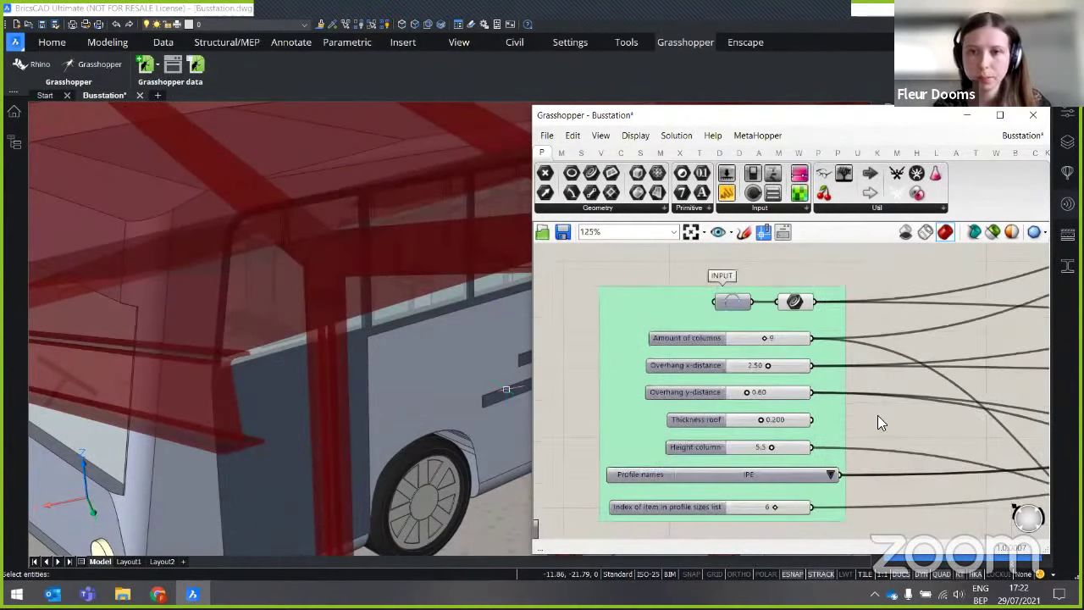
pyautogui.click(728, 233)
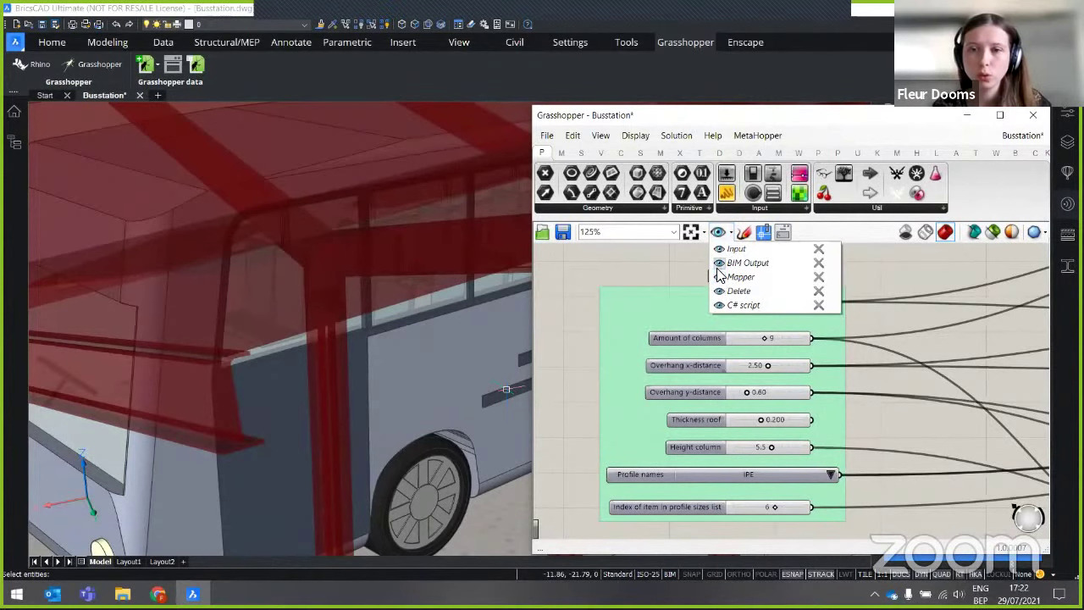
pyautogui.click(720, 265)
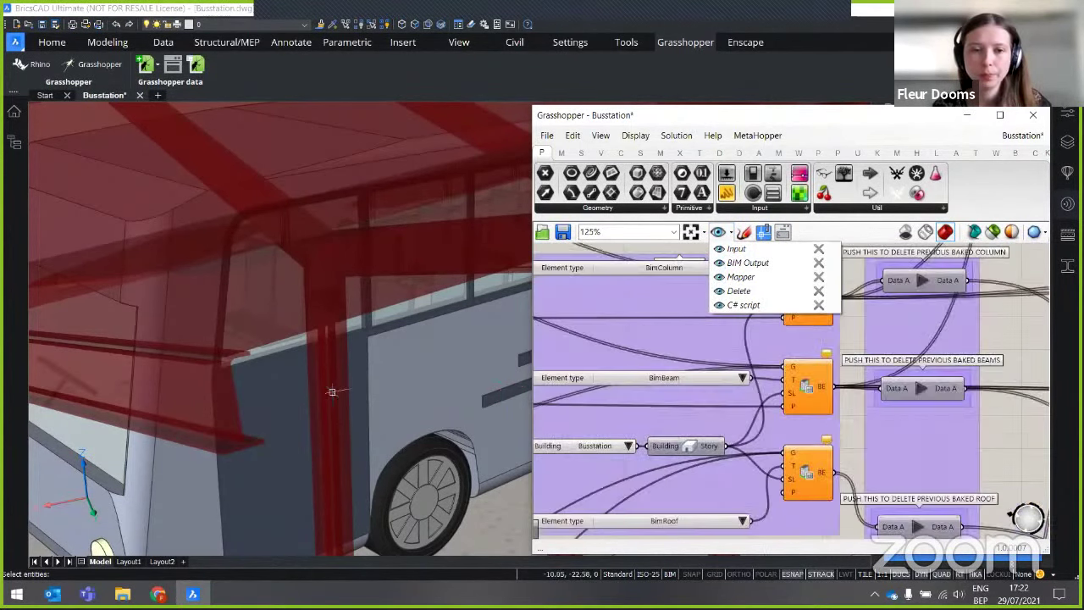
pyautogui.scroll(-3, 328, 390)
pyautogui.scroll(-3, 328, 391)
pyautogui.keyDown('shift'); pyautogui.moveTo(234, 438); pyautogui.dragTo(514, 410, button='middle'); pyautogui.keyUp('shift')
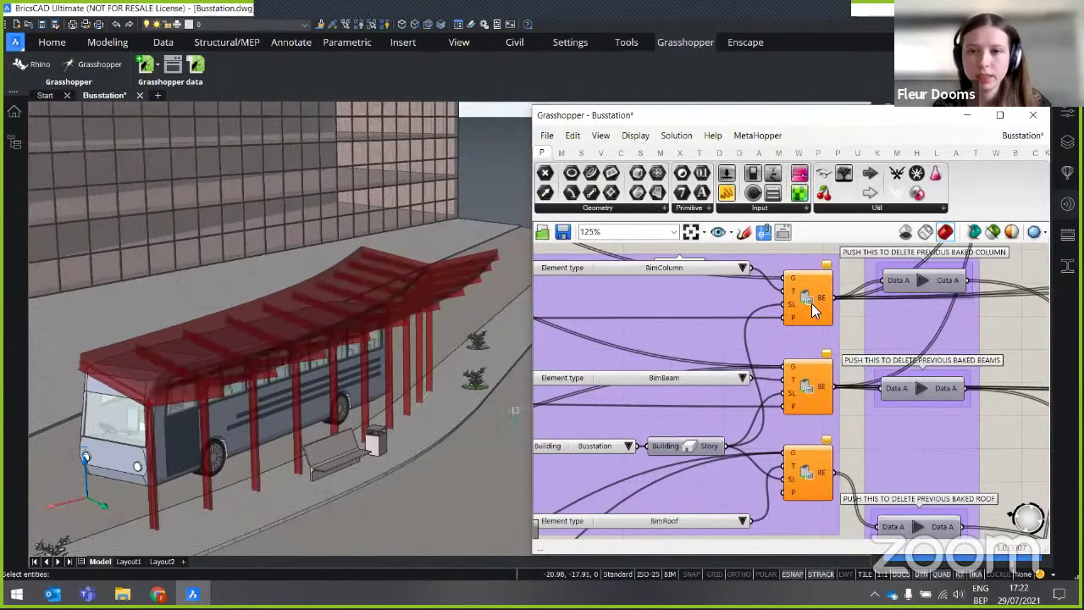
pyautogui.click(808, 298)
pyautogui.keyDown('shift'); pyautogui.click(812, 394); pyautogui.keyUp('shift')
pyautogui.keyDown('shift'); pyautogui.click(809, 473); pyautogui.keyUp('shift')
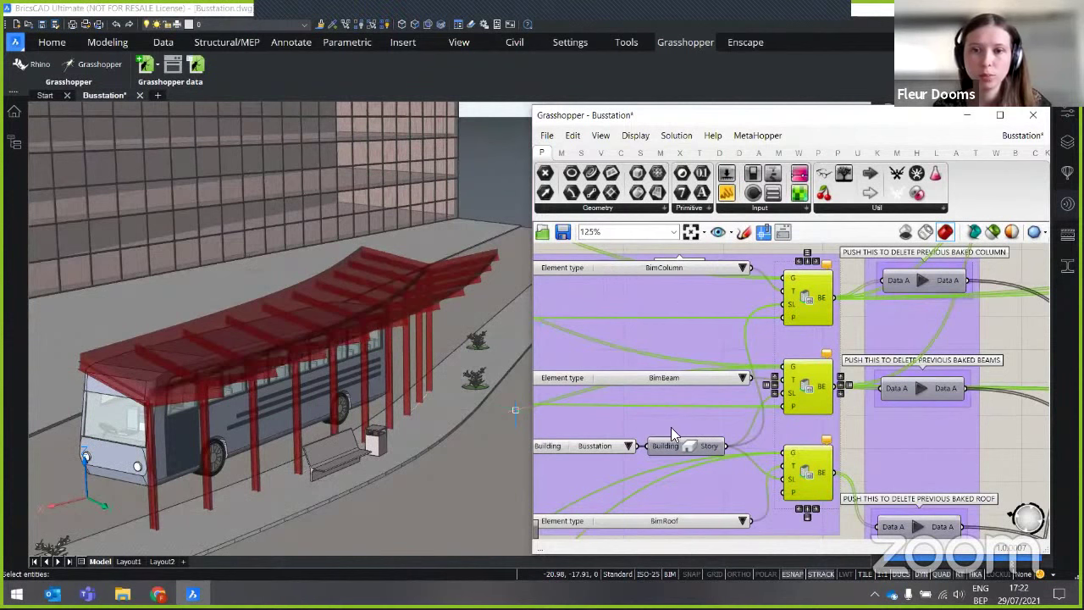
pyautogui.click(782, 233)
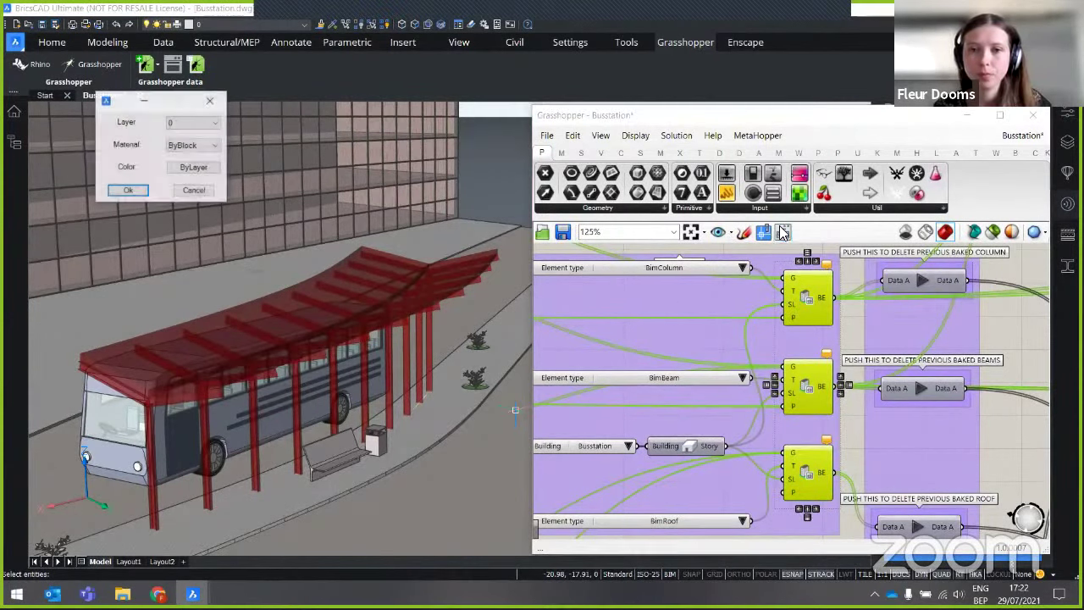
pyautogui.click(128, 191)
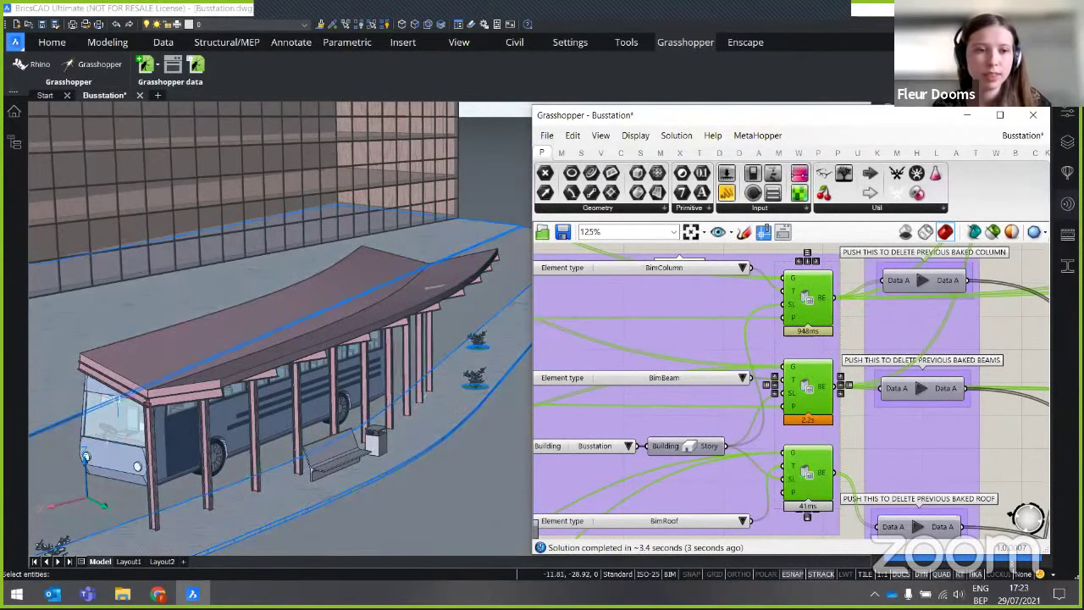
# - Examine the baked beam-to-column joint at the shelter's corner and the script group that cleans up steel connections with StructuralConnect
pyautogui.scroll(5, 172, 417)
pyautogui.scroll(5, 216, 403)
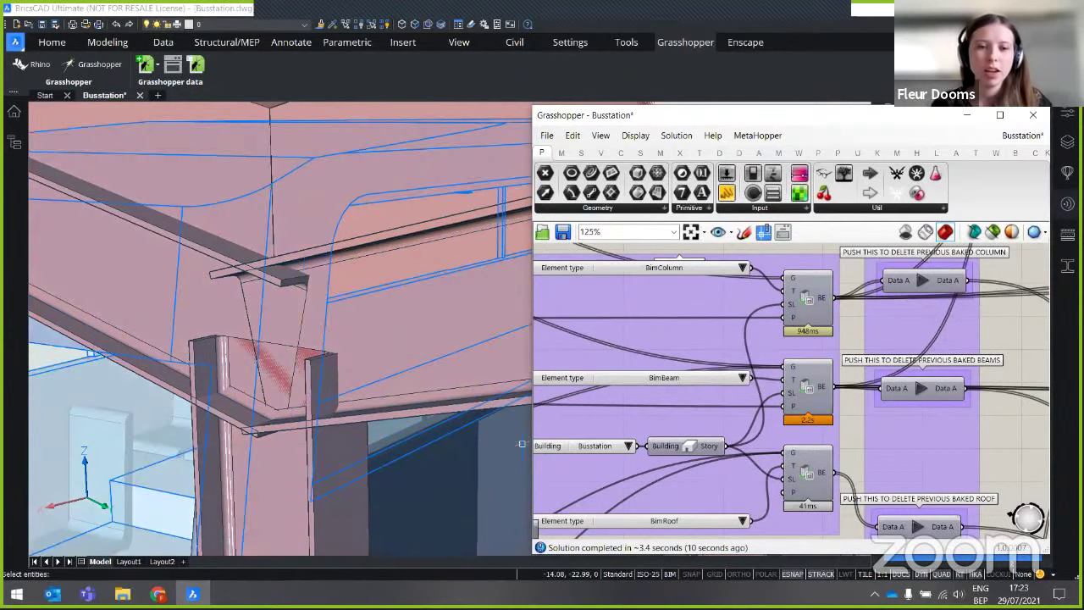
pyautogui.moveTo(522, 442)
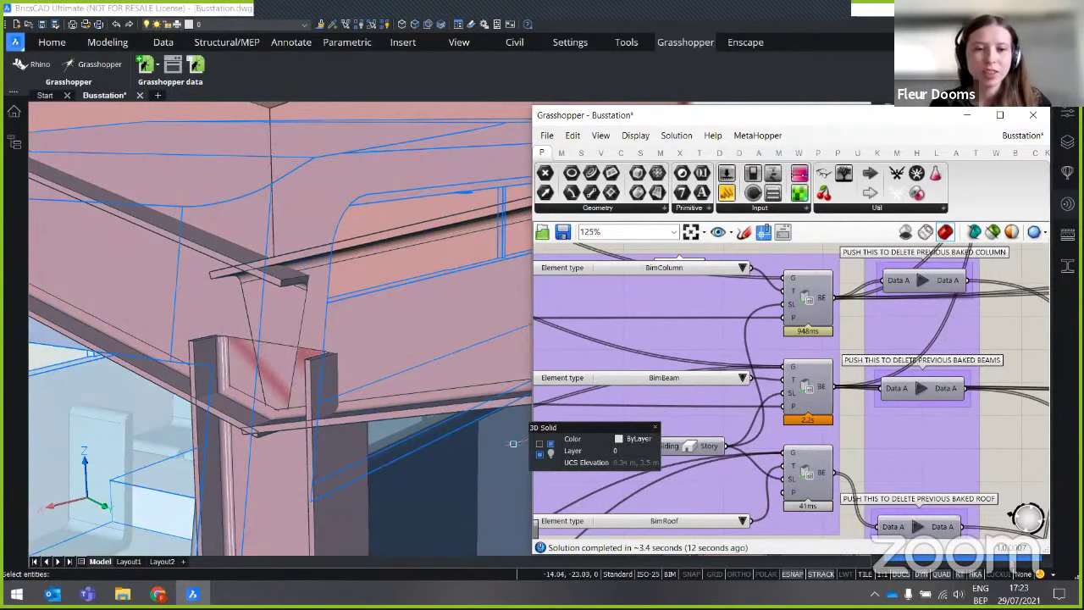
pyautogui.moveTo(397, 494)
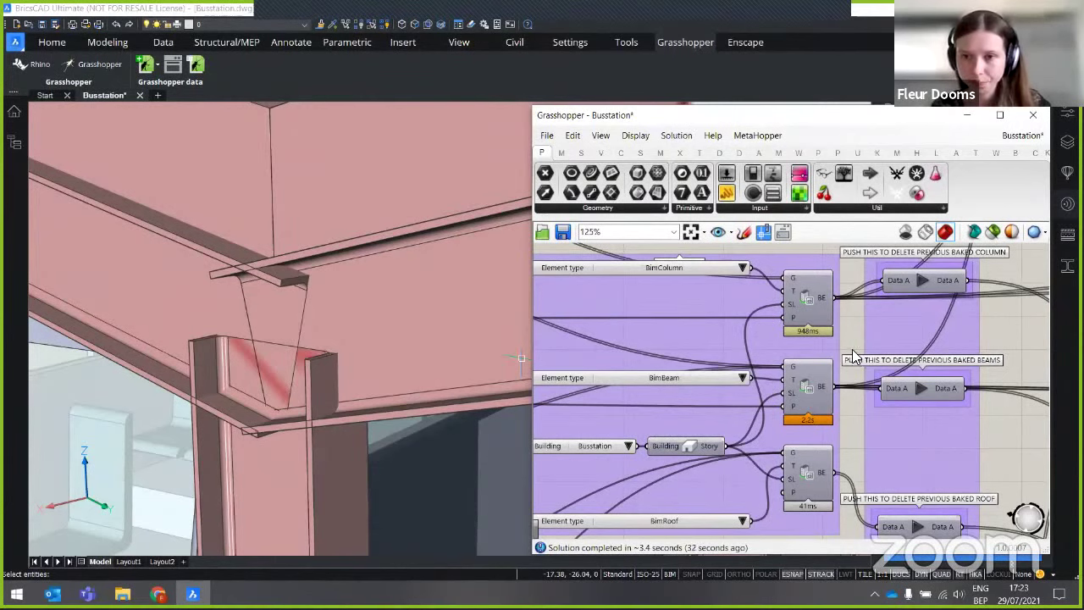
pyautogui.scroll(-4, 854, 358)
pyautogui.moveTo(853, 358); pyautogui.dragTo(705, 407, button='right')
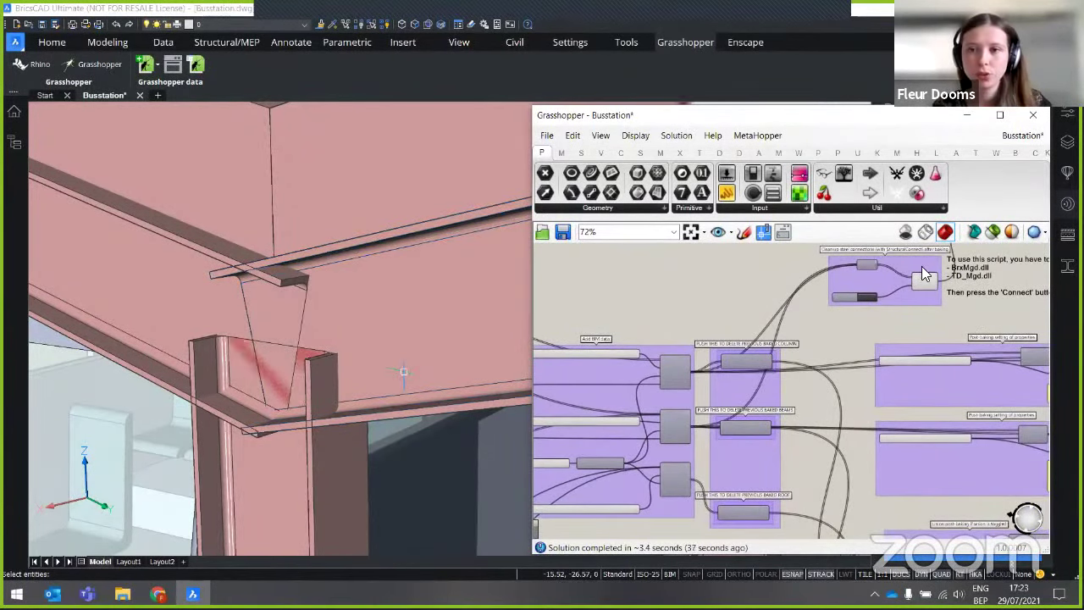
pyautogui.scroll(4, 921, 266)
pyautogui.scroll(2, 734, 484)
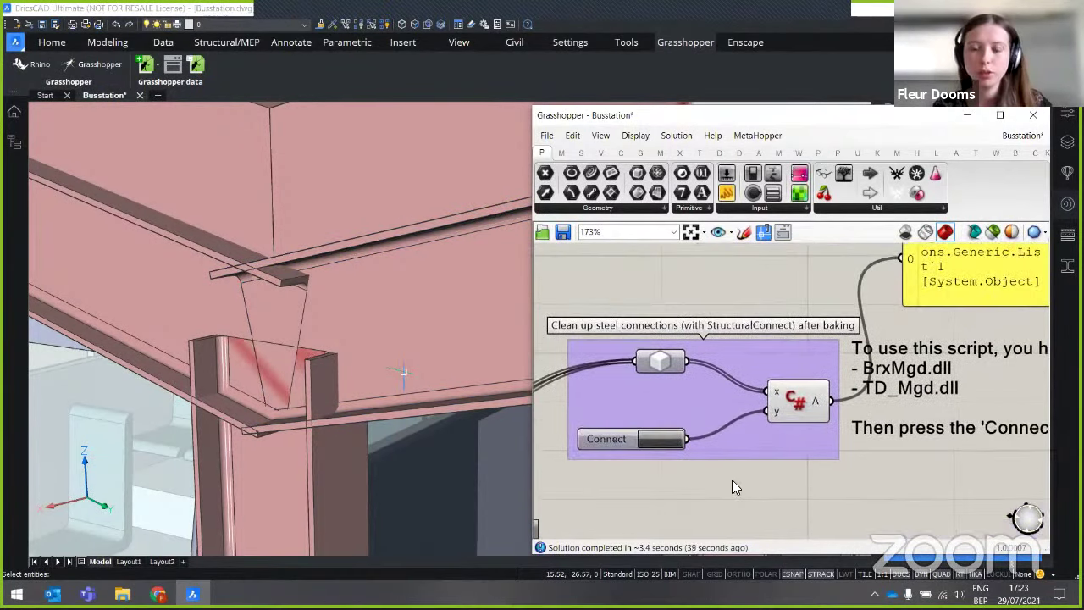
pyautogui.moveTo(733, 484); pyautogui.dragTo(811, 466, button='right')
pyautogui.scroll(1, 810, 470)
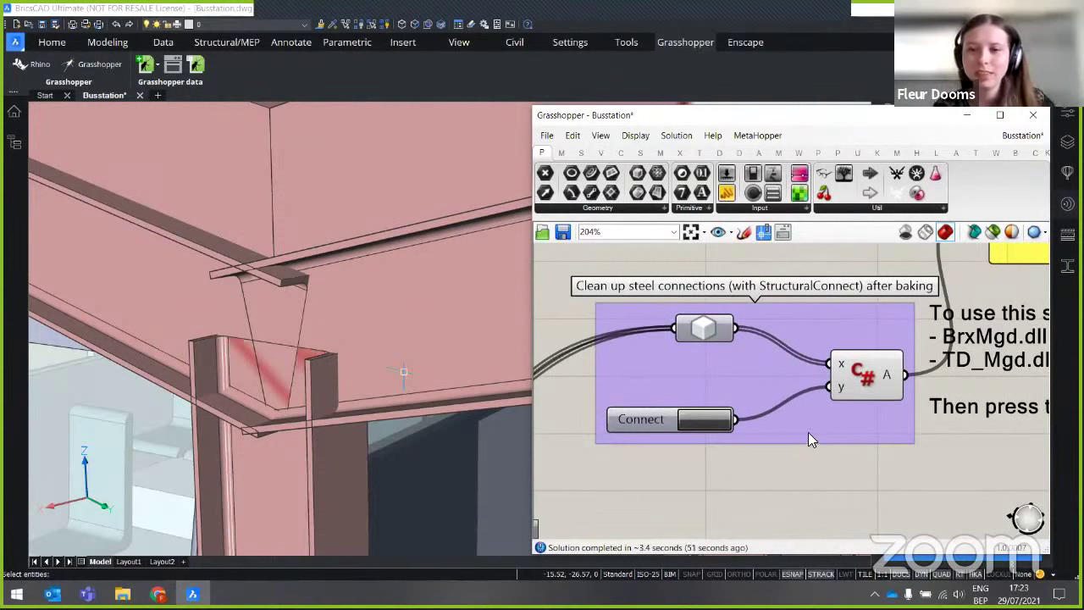
# - Open the STRUCTURALCONNECT C# component's code, examine the lines that build the BIMSTRUCTURALCONNECT command, and close it without edits
pyautogui.click(864, 377)
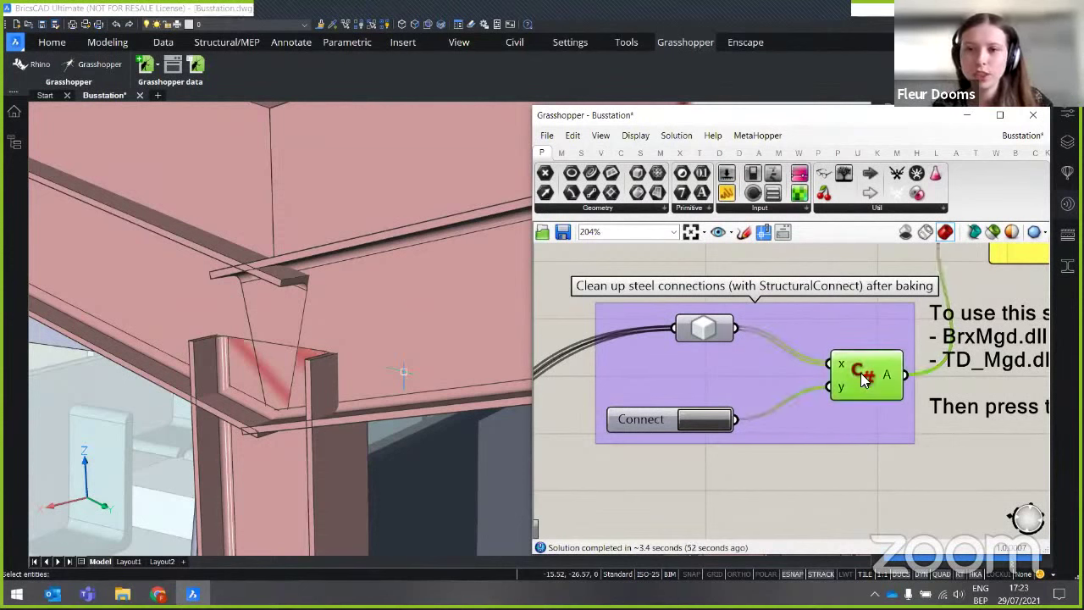
pyautogui.doubleClick(863, 377)
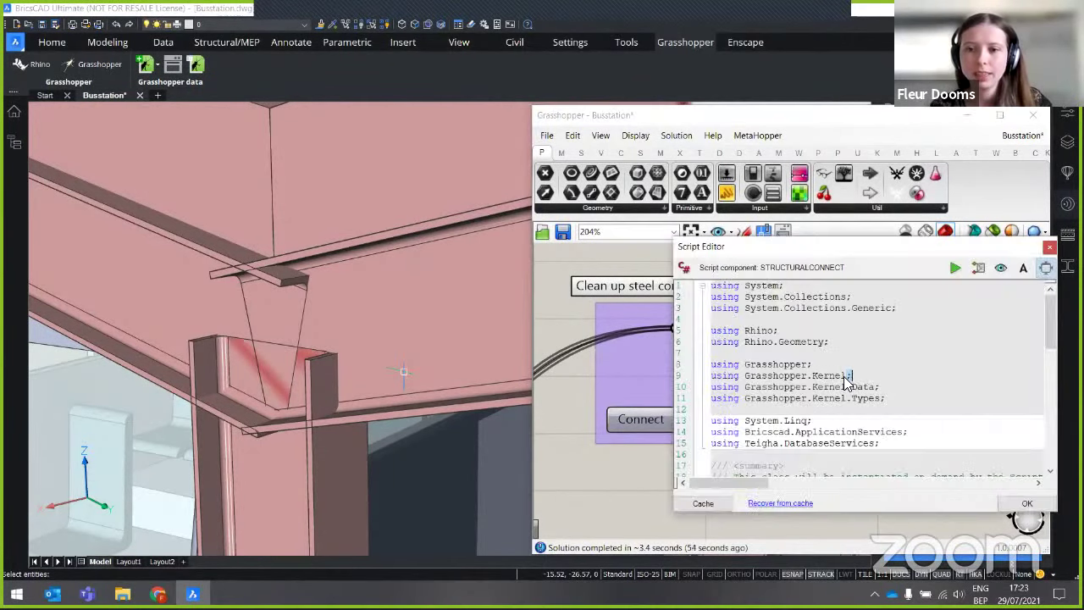
pyautogui.scroll(-20, 845, 383)
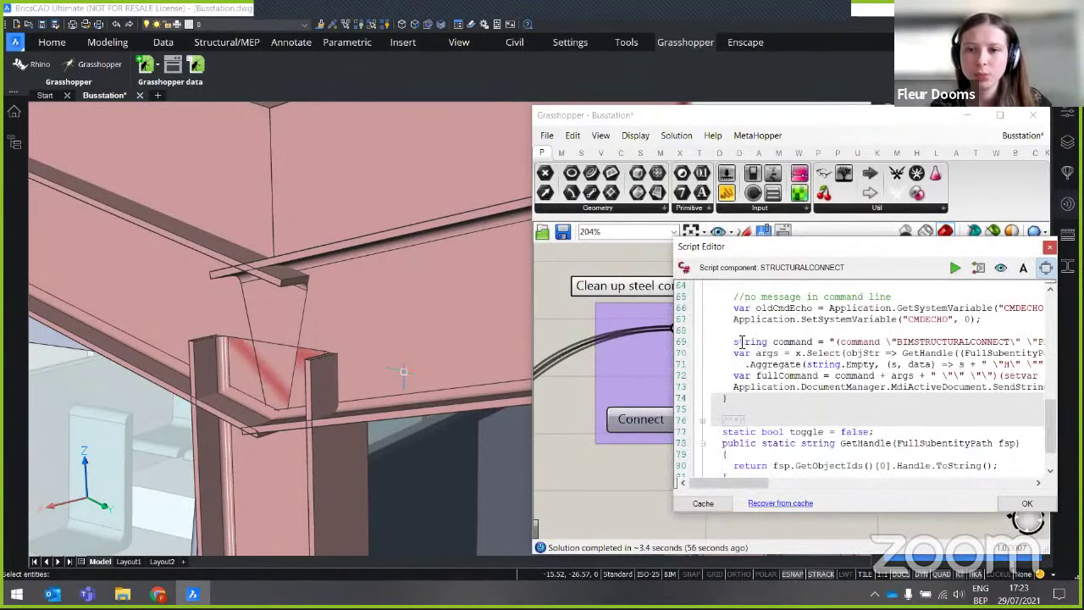
pyautogui.moveTo(673, 337); pyautogui.dragTo(987, 366)
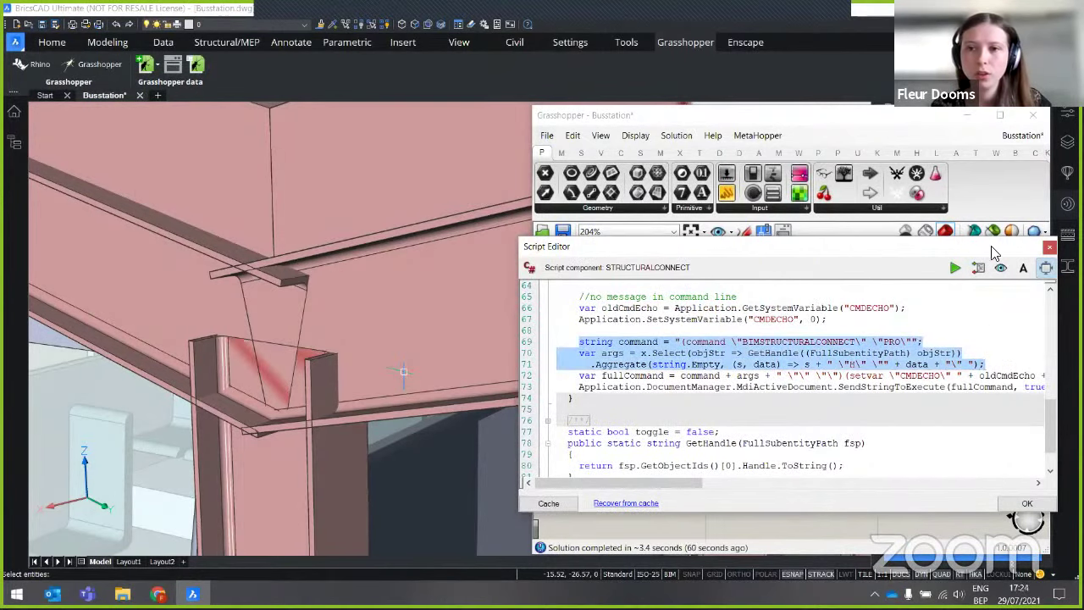
pyautogui.click(1050, 246)
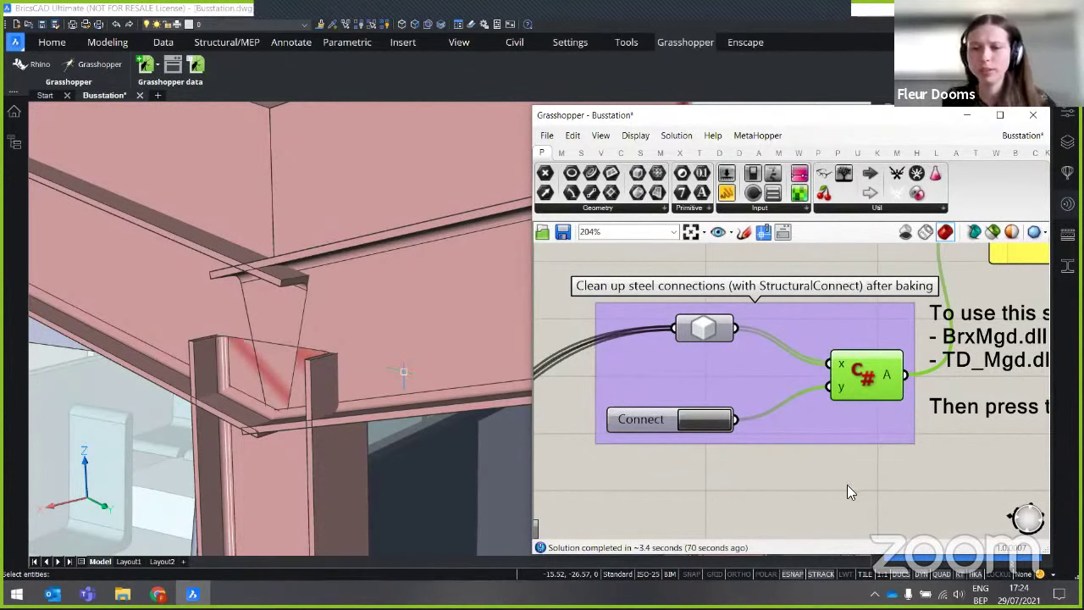
pyautogui.doubleClick(864, 376)
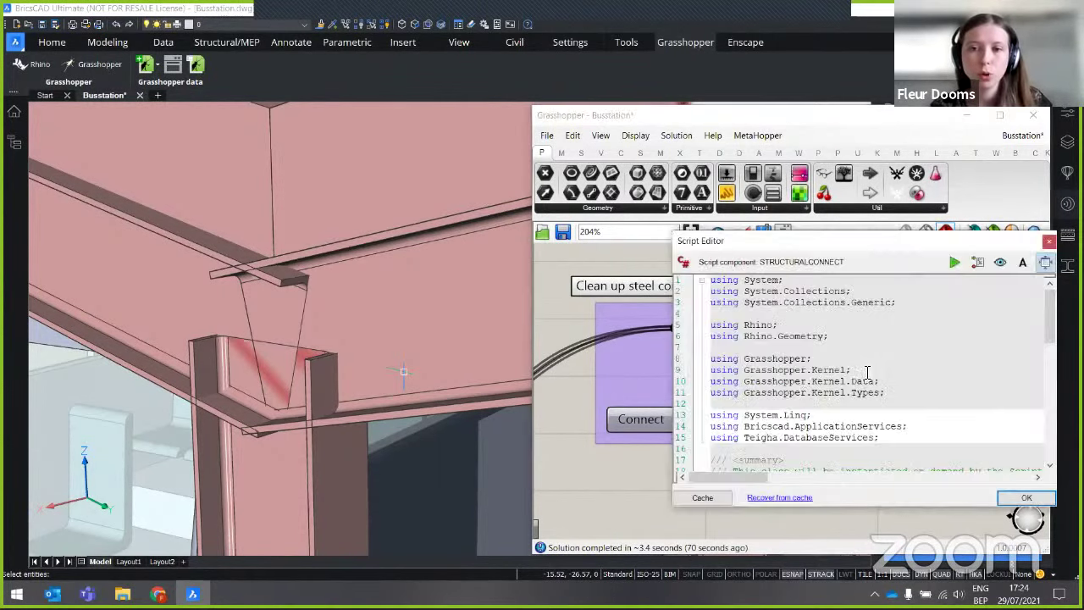
pyautogui.scroll(-4, 799, 385)
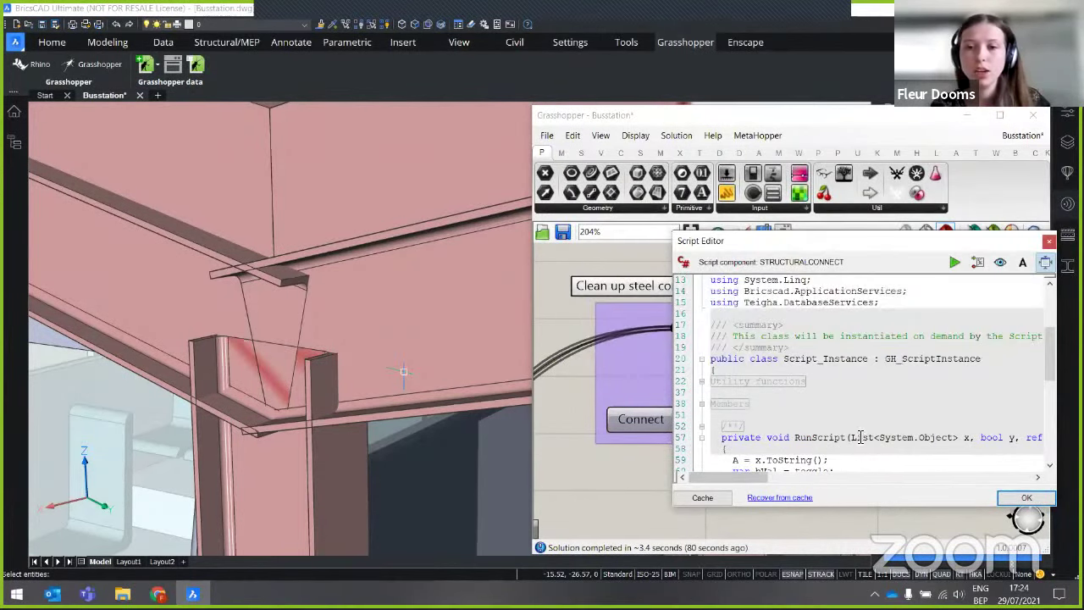
pyautogui.scroll(-5, 863, 437)
pyautogui.scroll(-1, 862, 437)
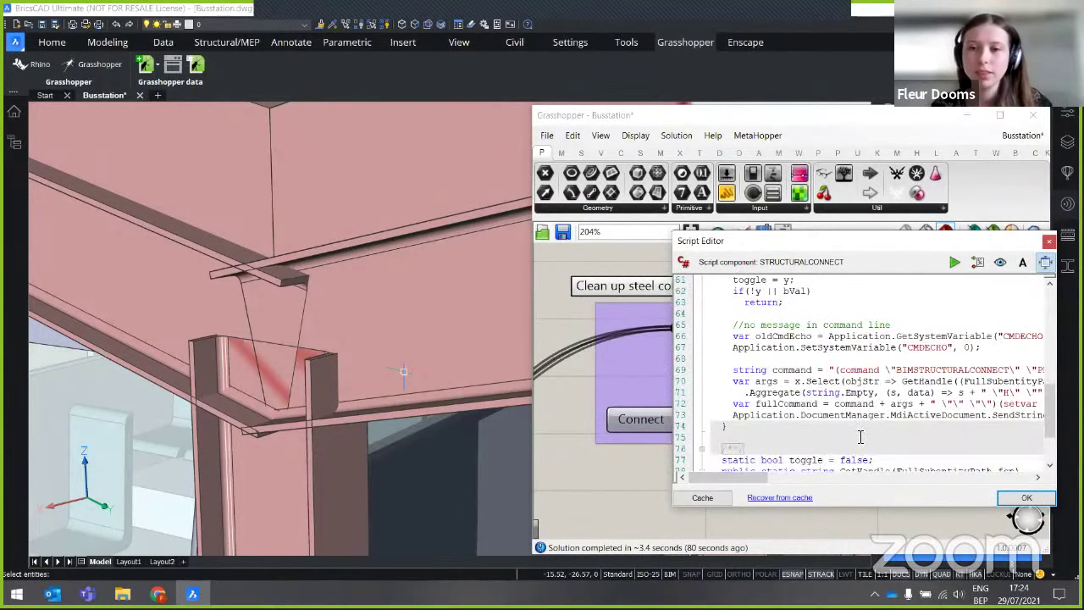
pyautogui.click(1048, 240)
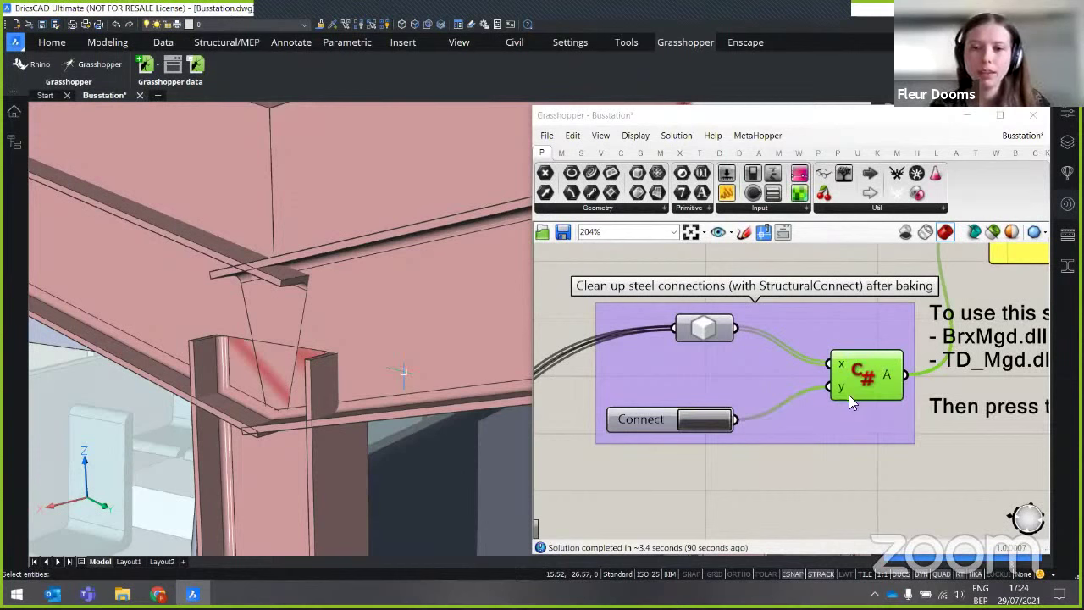
pyautogui.click(798, 489)
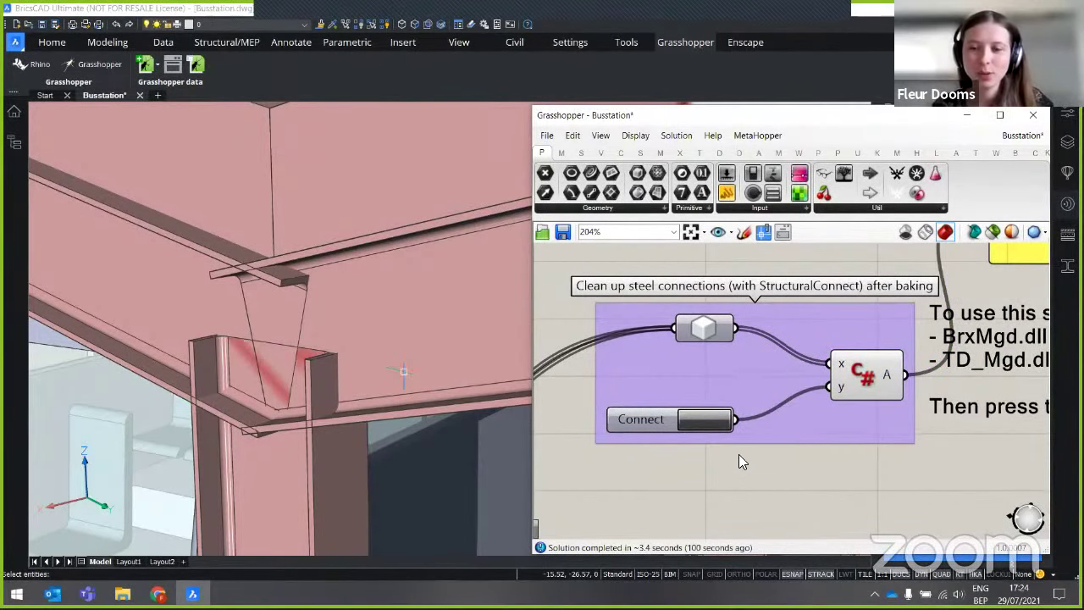
# - Run the StructuralConnect clean-up script on the baked shelter's steel beams and columns
pyautogui.scroll(-4, 301, 356)
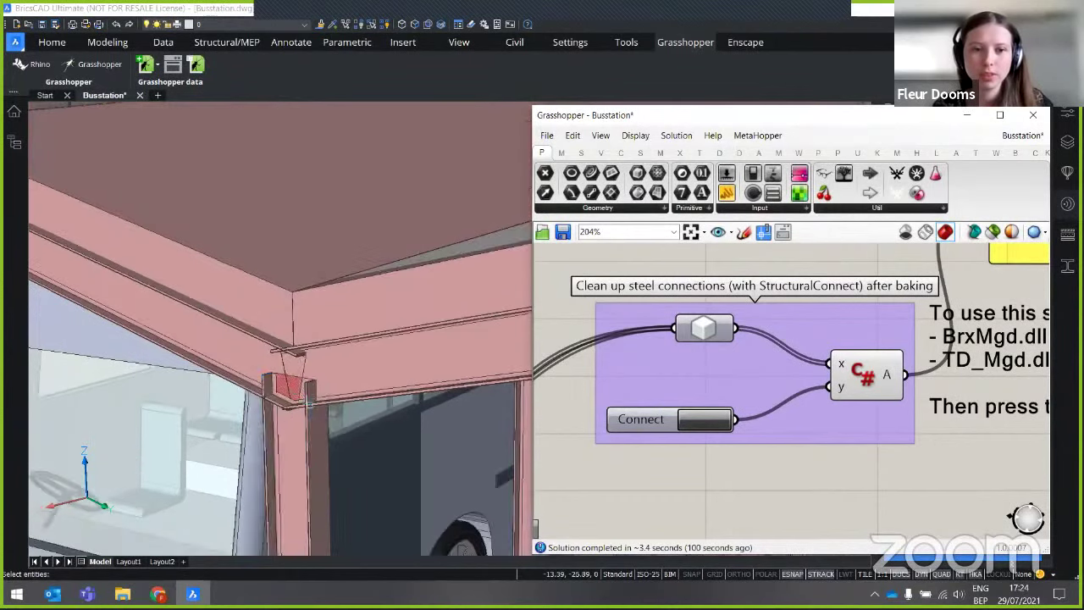
pyautogui.keyDown('shift'); pyautogui.moveTo(339, 440); pyautogui.dragTo(317, 414, button='middle'); pyautogui.keyUp('shift')
pyautogui.scroll(-5, 317, 413)
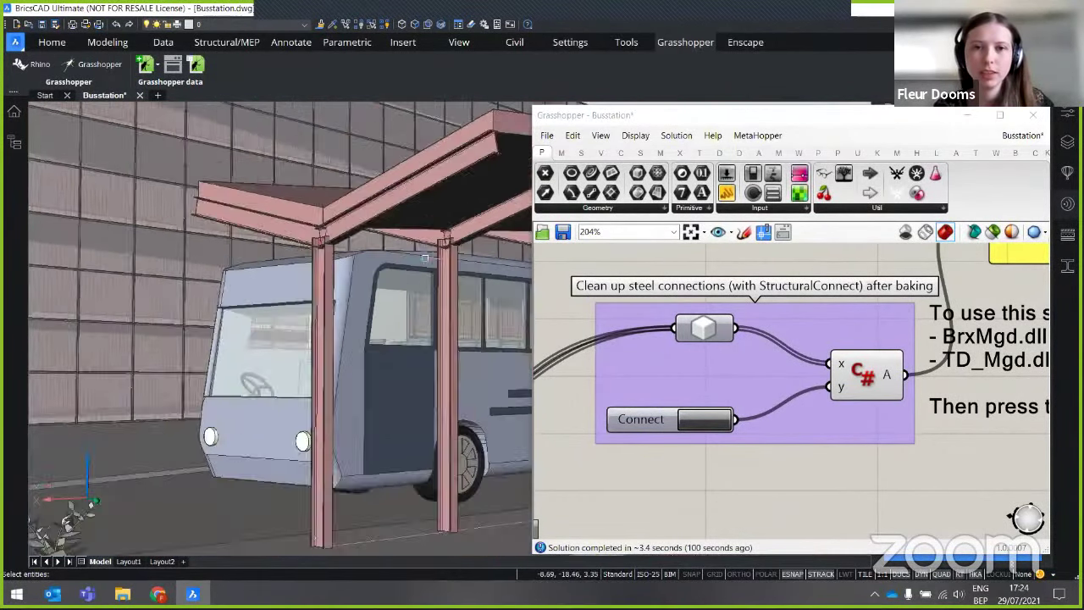
pyautogui.keyDown('shift'); pyautogui.moveTo(301, 337); pyautogui.dragTo(364, 343, button='middle'); pyautogui.keyUp('shift')
pyautogui.scroll(6, 338, 330)
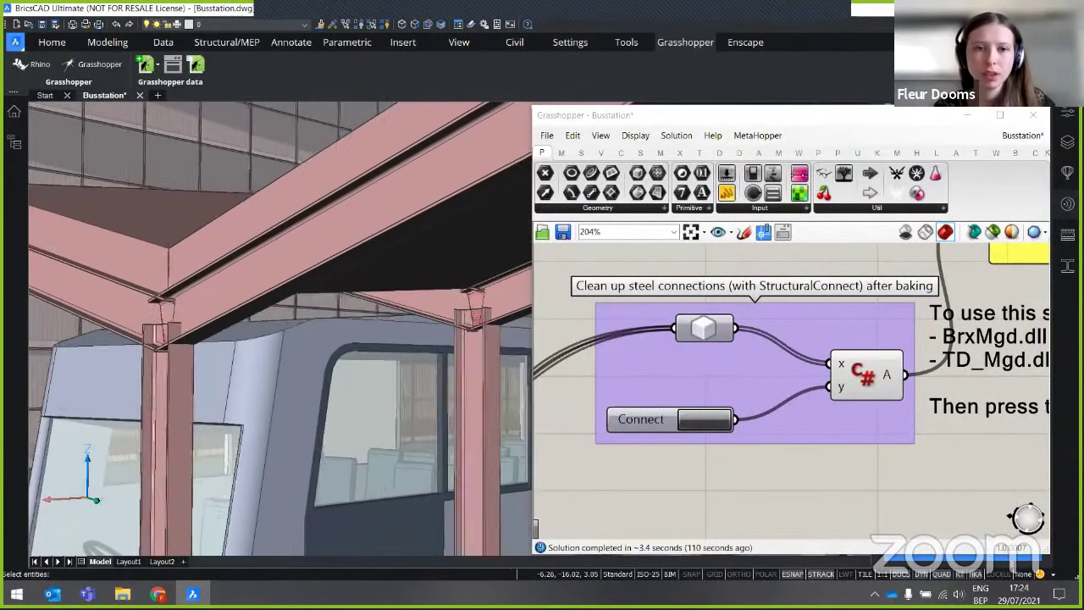
pyautogui.click(722, 419)
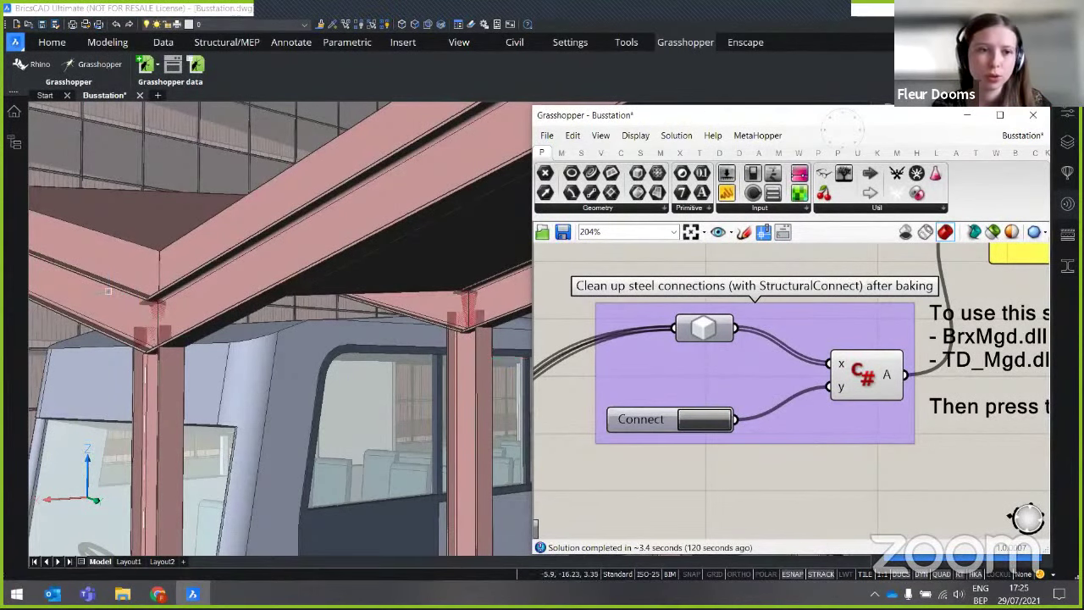
# - Turn off the Grasshopper preview geometry and inspect the cleaned-up beam-to-column joints along the baked shelter
pyautogui.scroll(5, 186, 368)
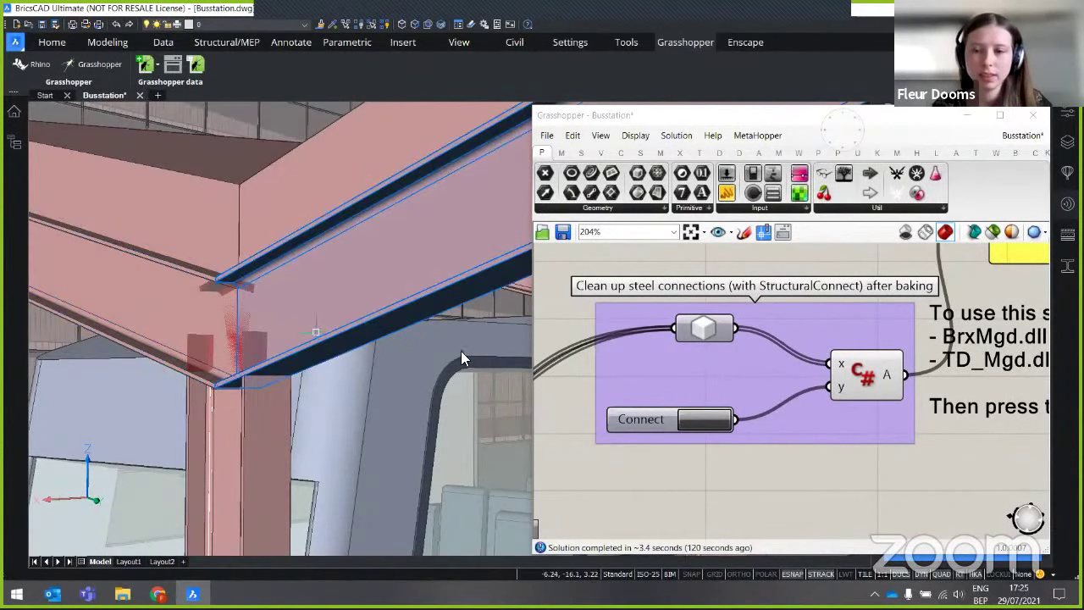
pyautogui.click(903, 234)
pyautogui.scroll(-5, 358, 361)
pyautogui.scroll(-3, 357, 361)
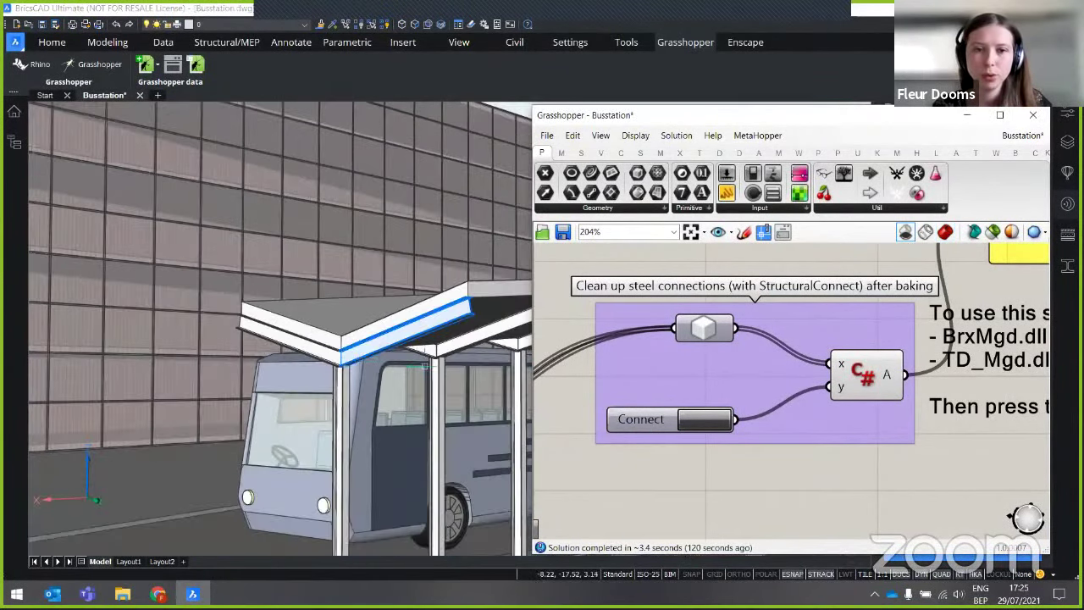
pyautogui.scroll(10, 373, 355)
pyautogui.scroll(-6, 384, 351)
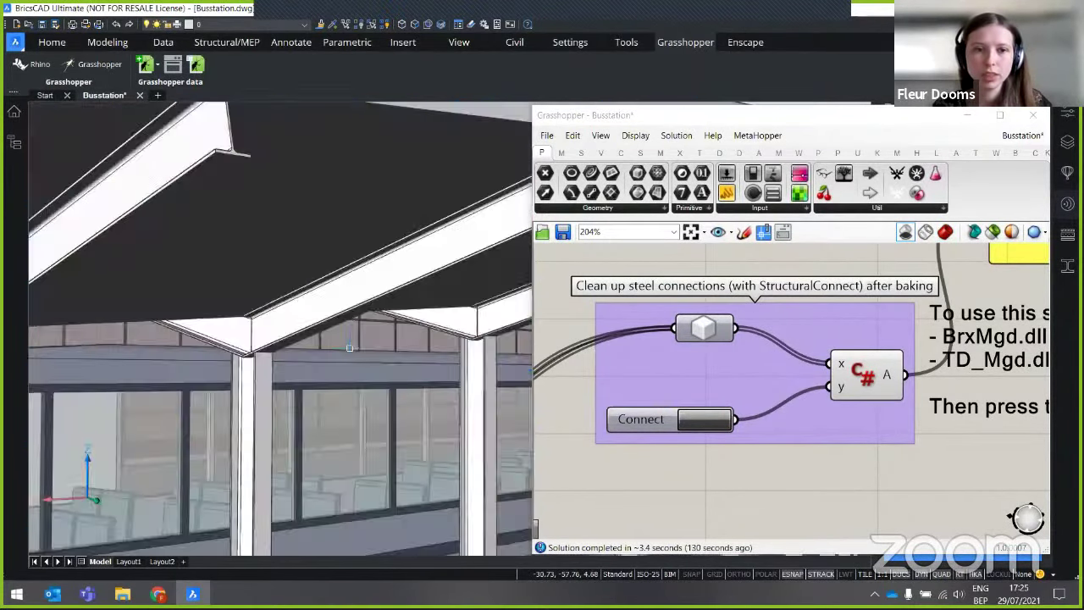
pyautogui.scroll(3, 188, 349)
pyautogui.scroll(5, 188, 354)
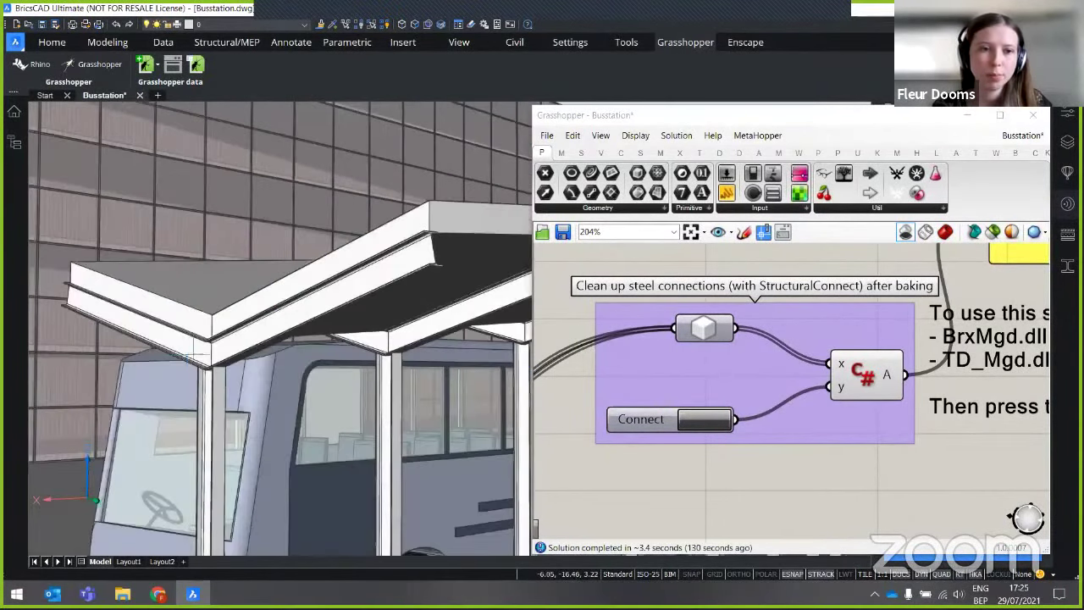
pyautogui.keyDown('shift'); pyautogui.moveTo(257, 376); pyautogui.dragTo(237, 427, button='middle'); pyautogui.keyUp('shift')
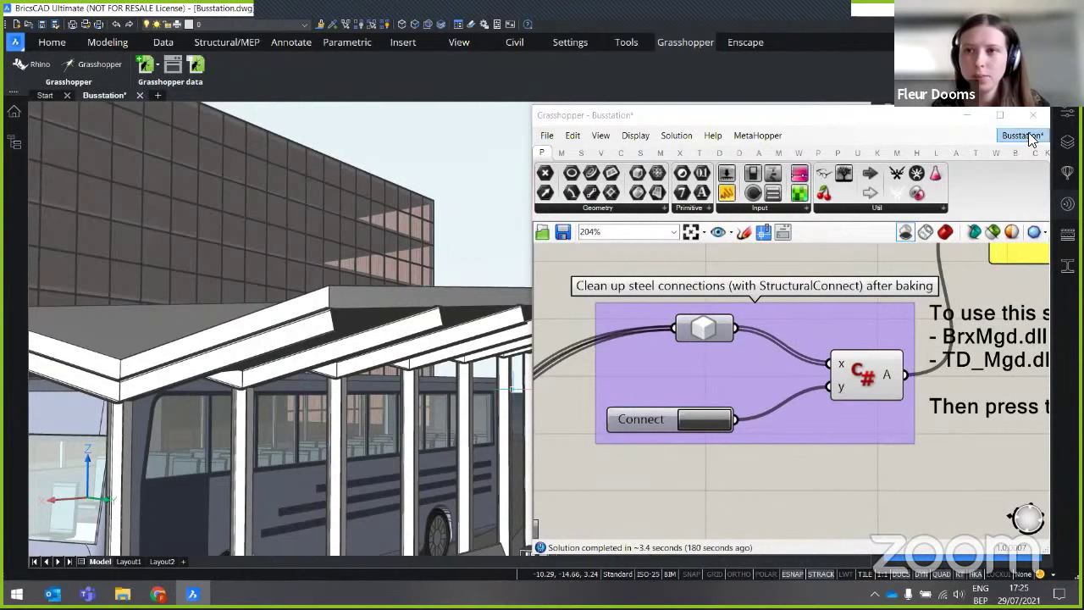
# - Minimize Grasshopper and propagate the BoltedConnectionBusstation detail from the details library to the shelter's joints
pyautogui.click(967, 114)
pyautogui.keyDown('shift'); pyautogui.moveTo(668, 342); pyautogui.dragTo(448, 347, button='middle'); pyautogui.keyUp('shift')
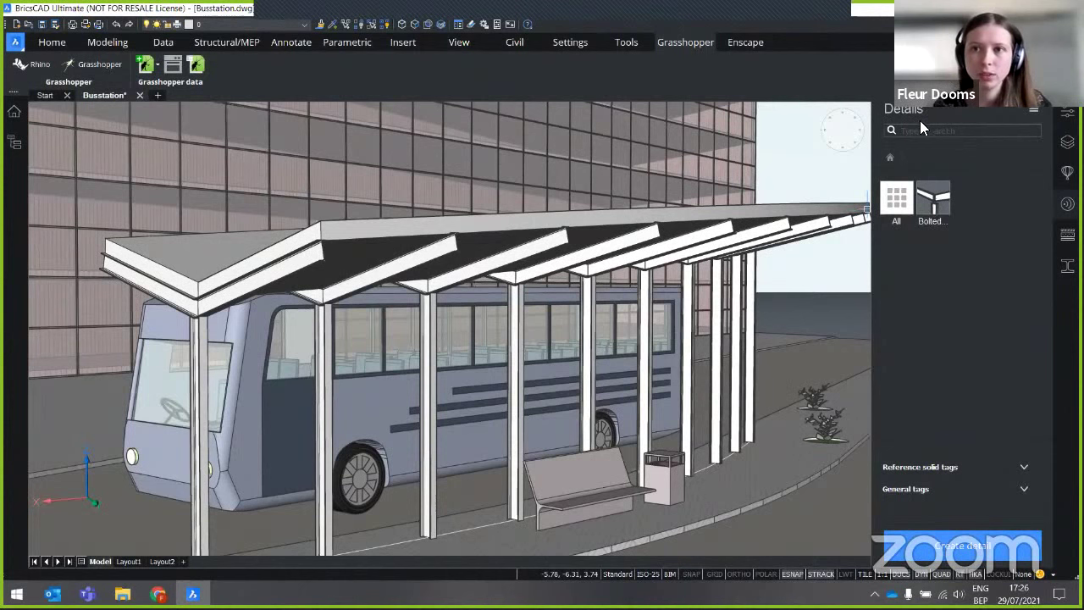
pyautogui.click(935, 204)
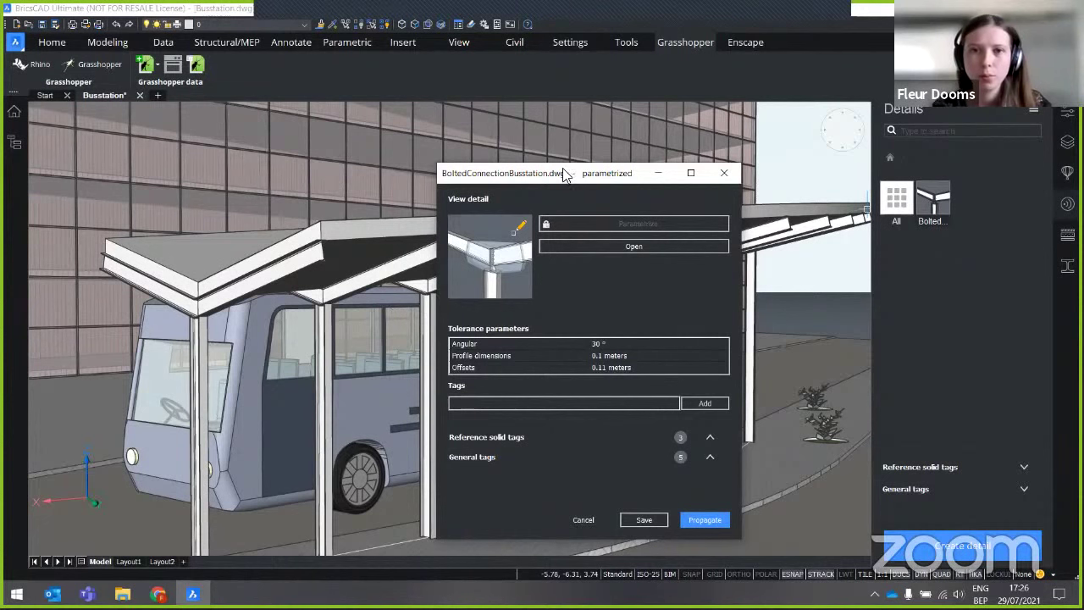
pyautogui.moveTo(570, 177); pyautogui.dragTo(649, 137)
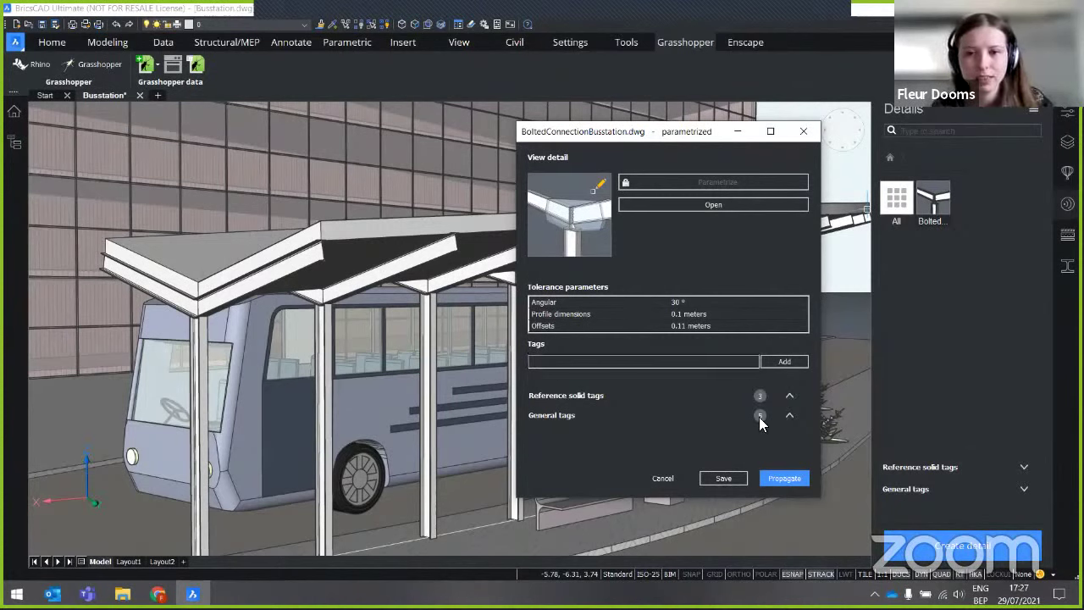
pyautogui.click(784, 479)
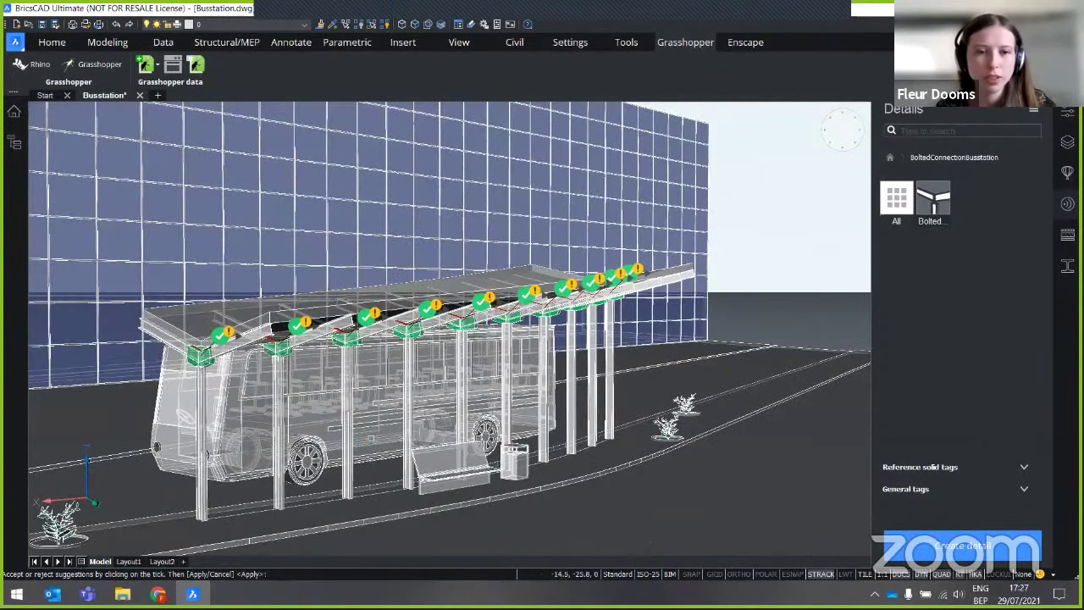
# - Reject the suggested bolted connection at the shelter's front corner column and apply the suggestions at all other columns
pyautogui.keyDown('shift'); pyautogui.moveTo(467, 453); pyautogui.dragTo(388, 408, button='middle'); pyautogui.keyUp('shift')
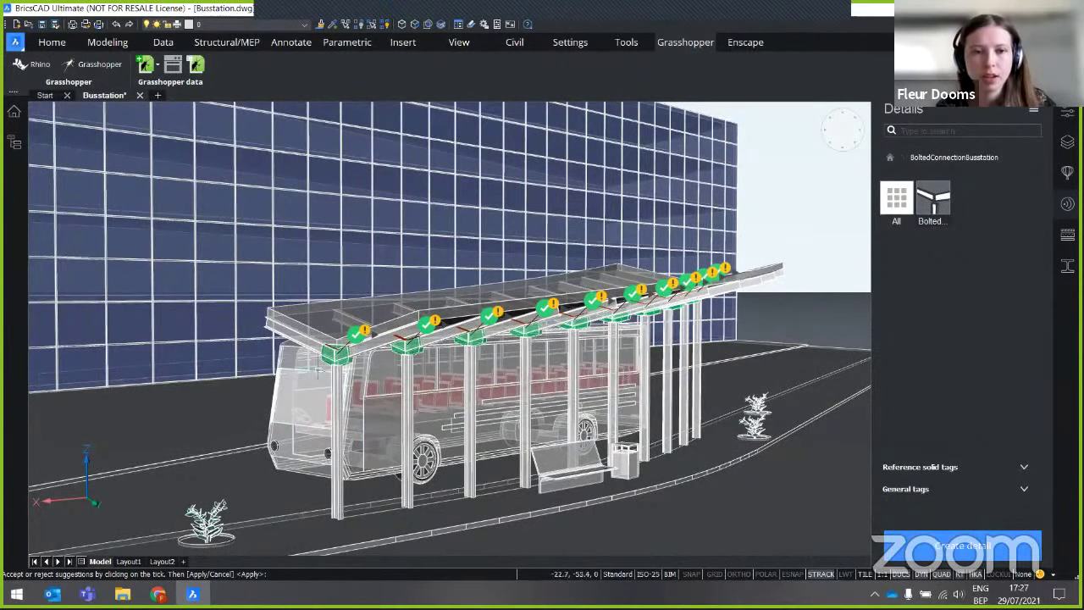
pyautogui.scroll(2, 335, 365)
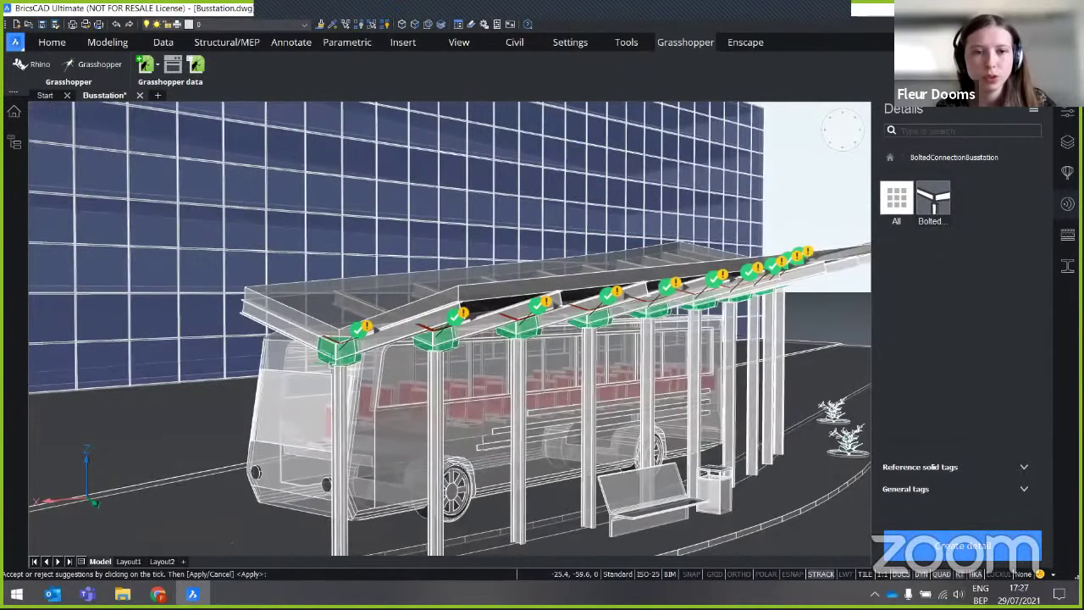
pyautogui.scroll(6, 335, 359)
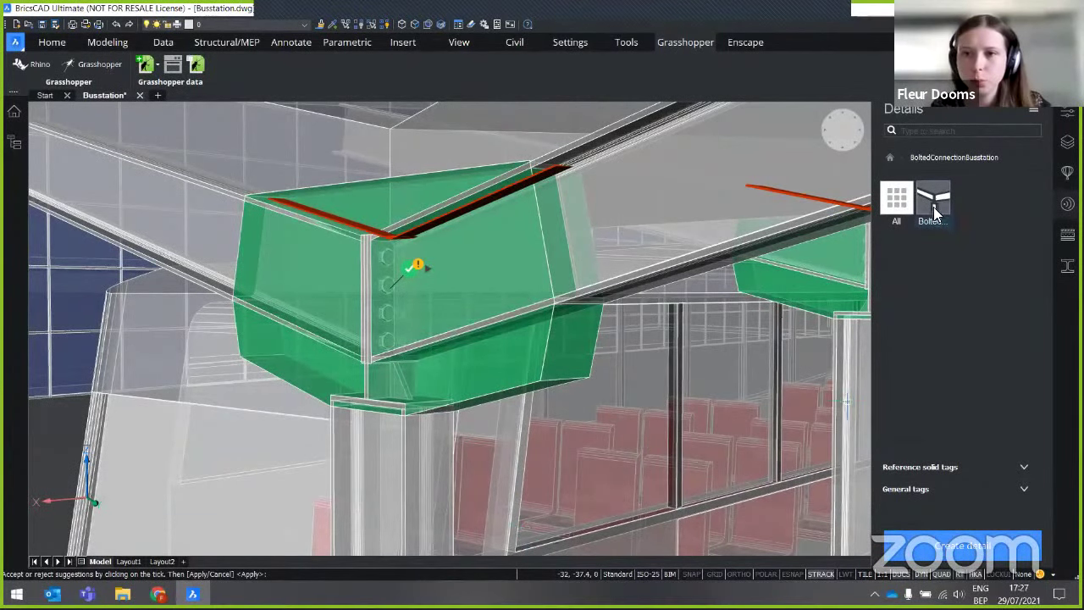
pyautogui.scroll(-2, 508, 338)
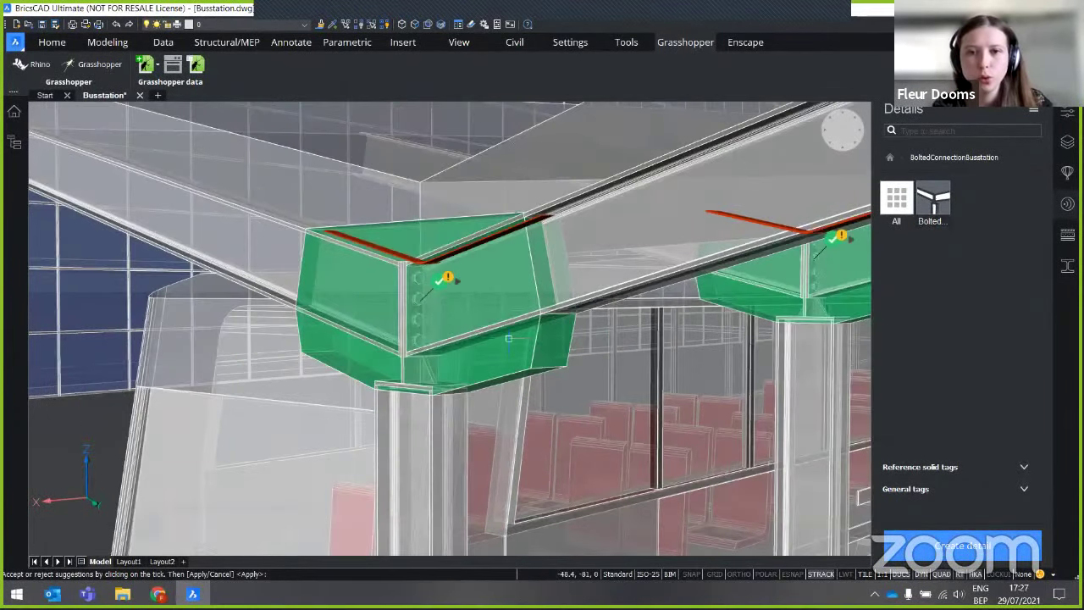
pyautogui.scroll(-4, 508, 338)
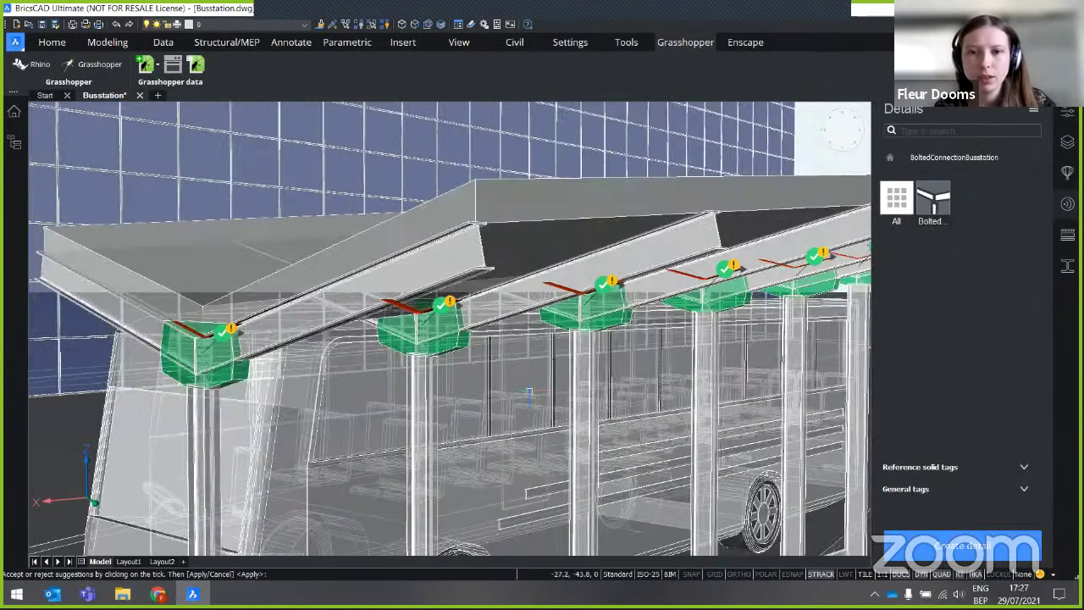
pyautogui.scroll(-5, 528, 394)
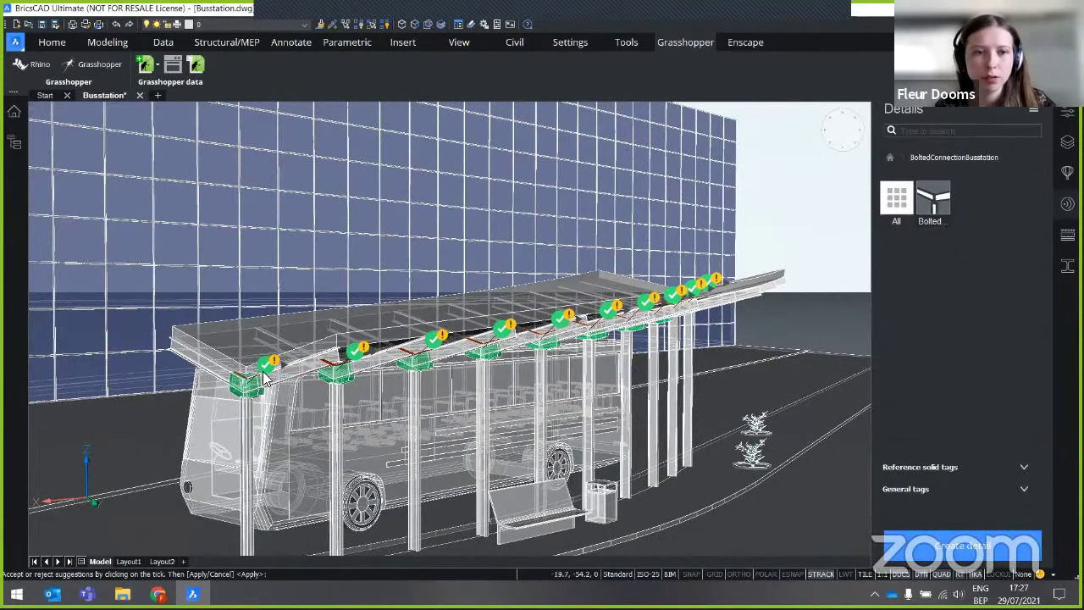
pyautogui.click(265, 368)
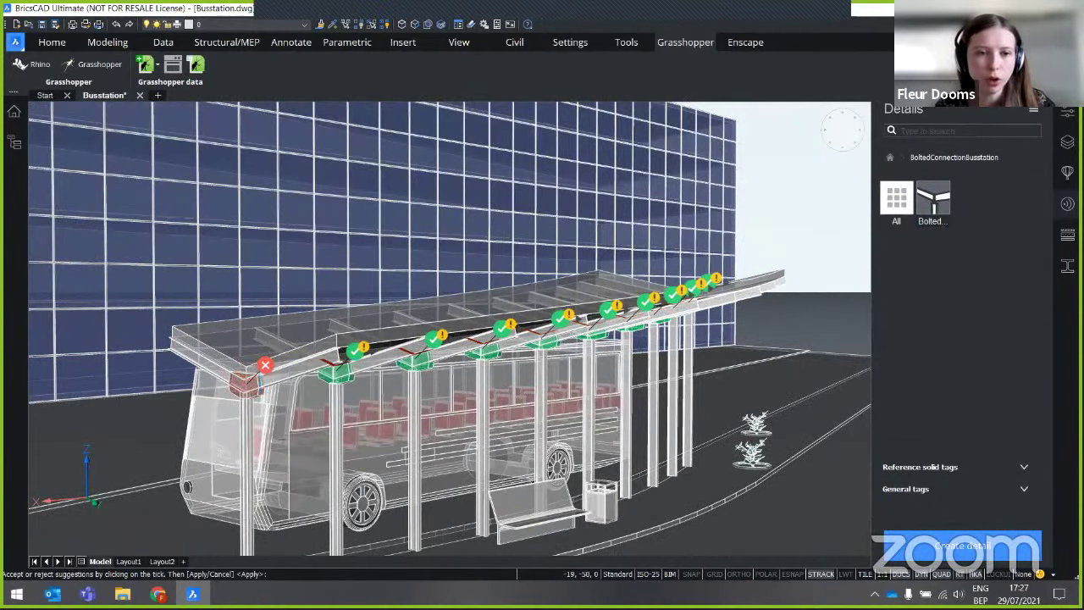
pyautogui.scroll(4, 269, 398)
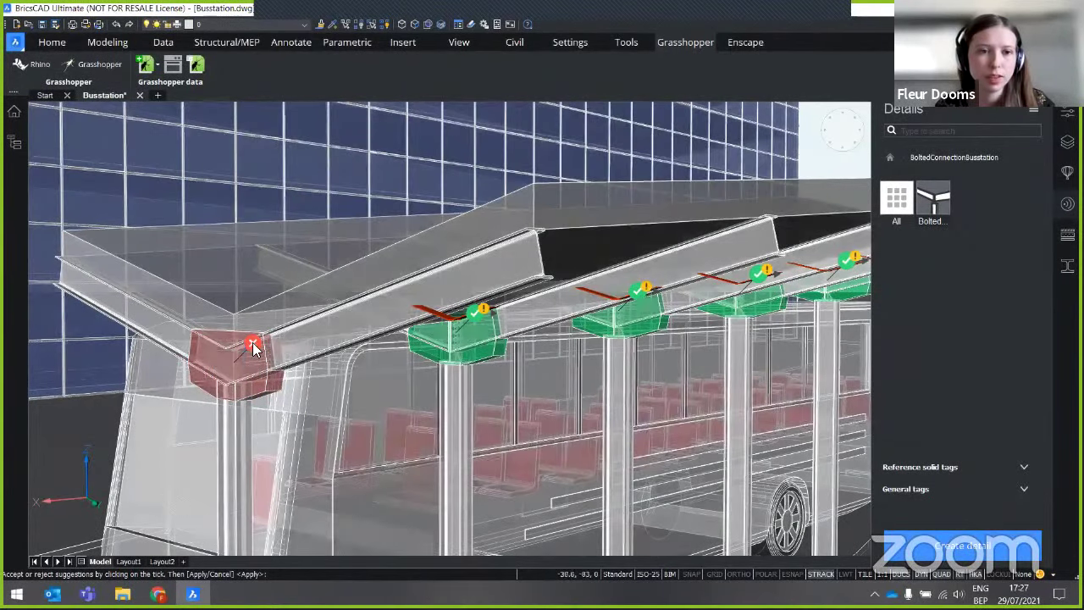
pyautogui.click(254, 343)
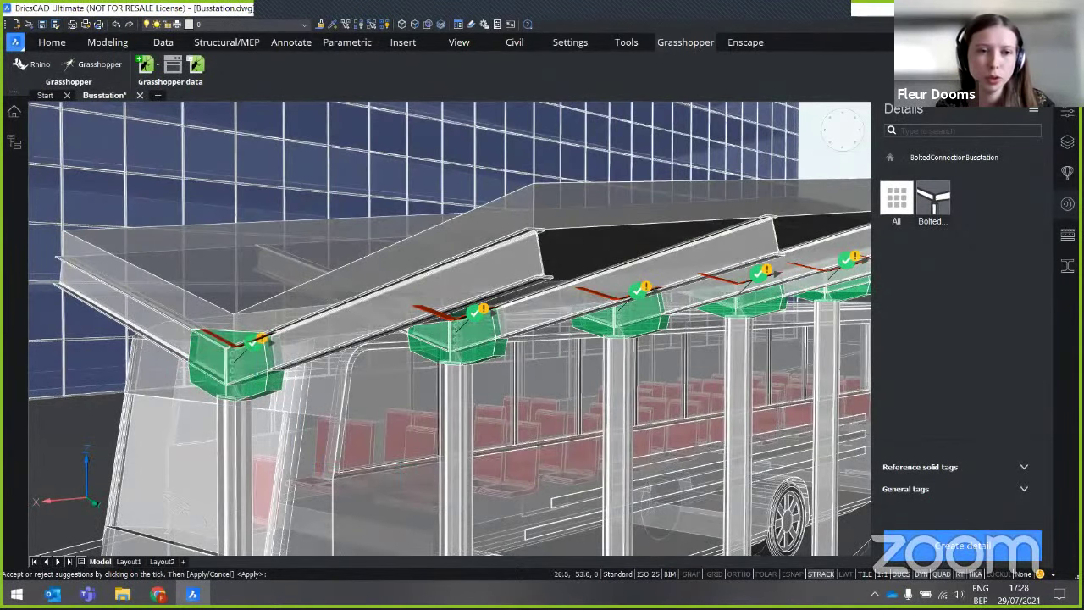
pyautogui.click(249, 348)
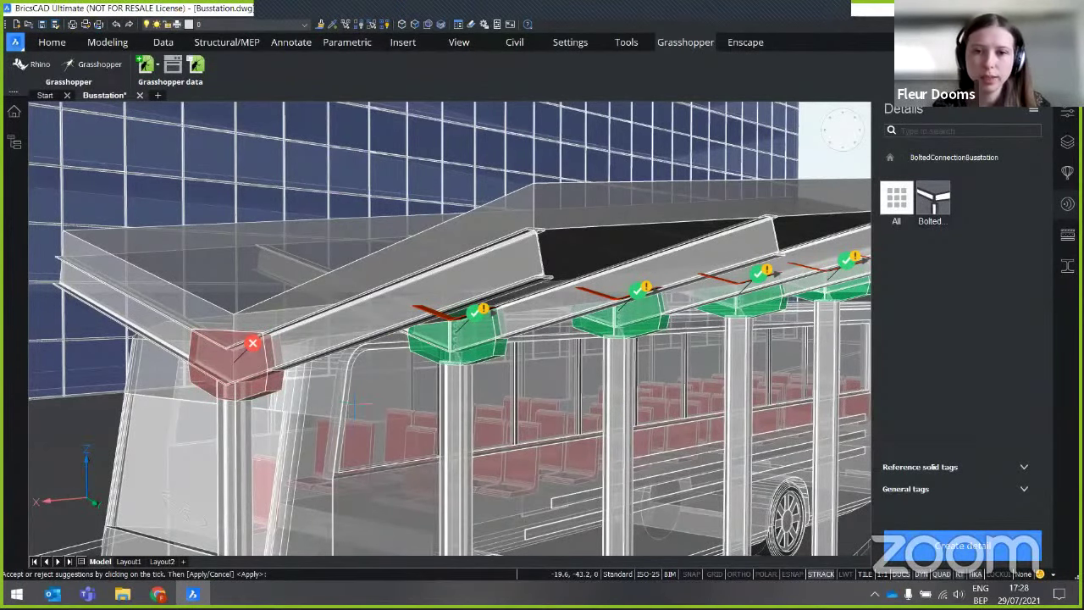
pyautogui.scroll(-5, 355, 407)
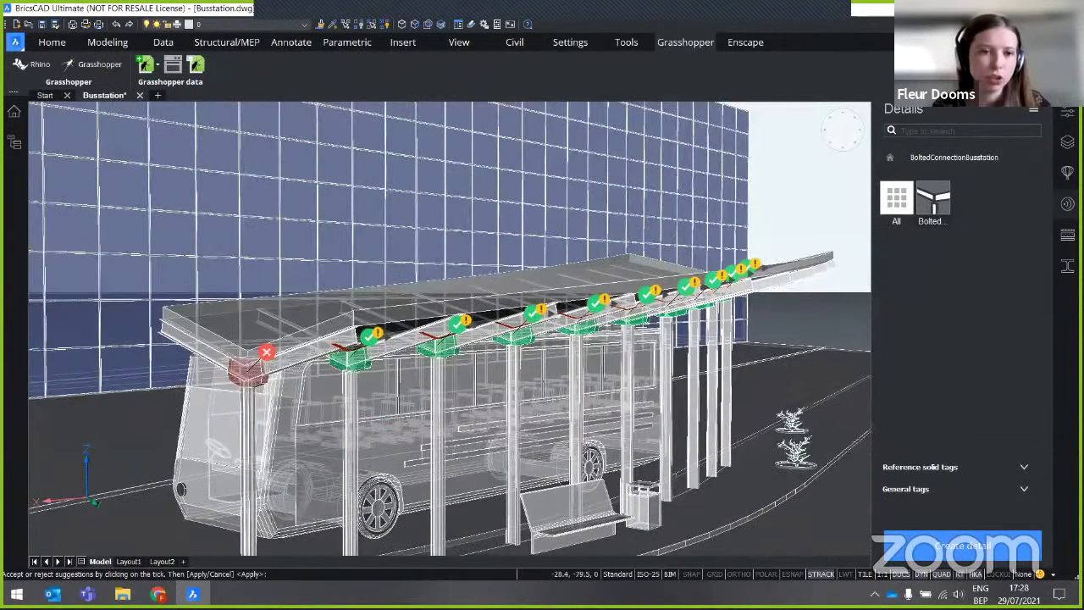
pyautogui.press('Return')
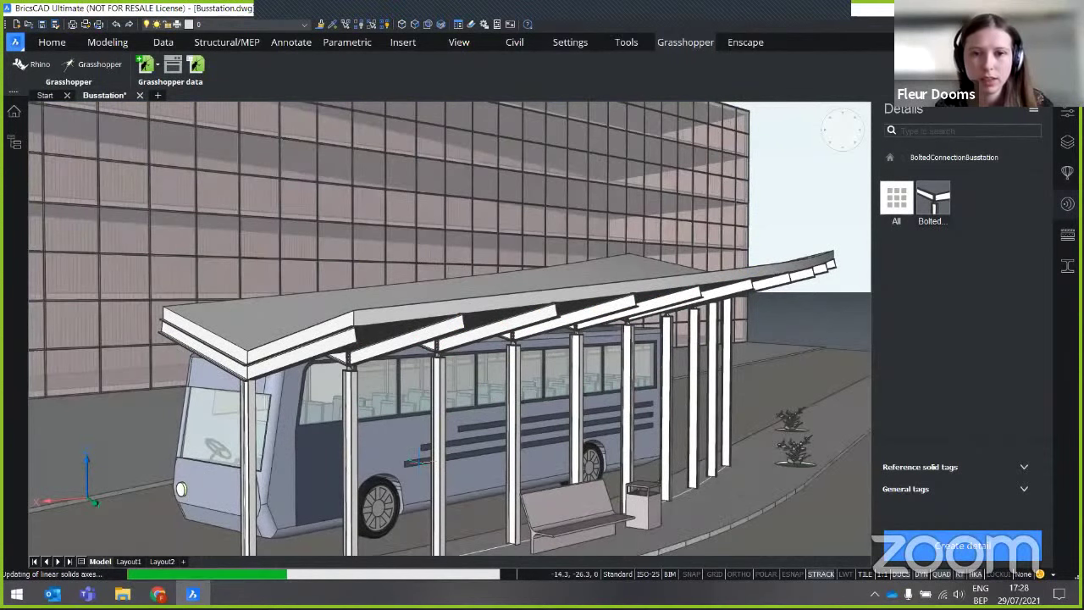
# - Examine the propagated bolted connections between the beams and columns, up close and along the whole shelter
pyautogui.keyDown('shift'); pyautogui.moveTo(727, 393); pyautogui.dragTo(508, 432, button='middle'); pyautogui.keyUp('shift')
pyautogui.scroll(5, 271, 343)
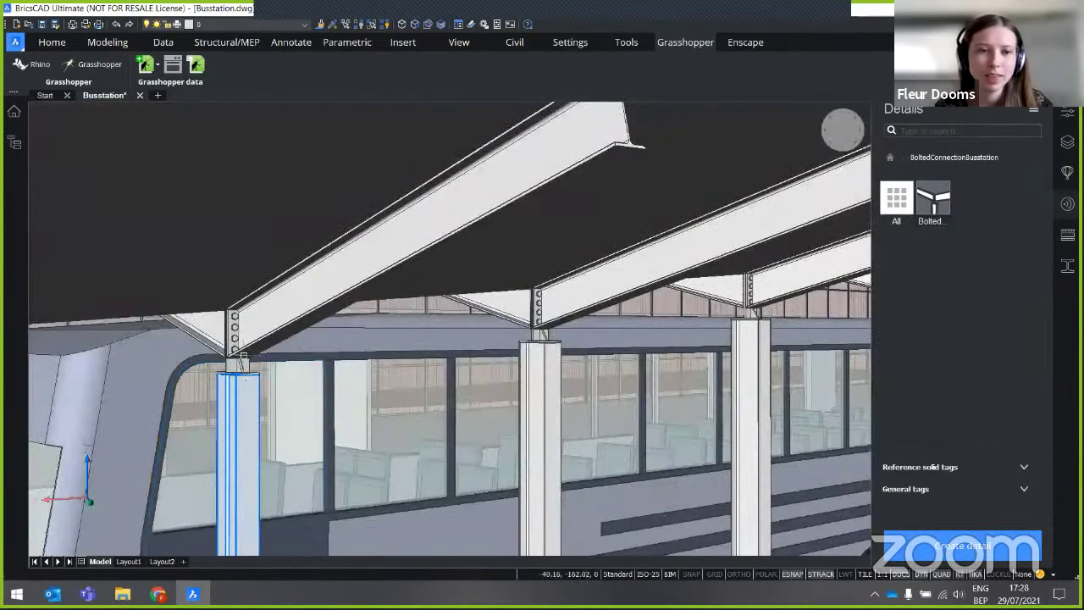
pyautogui.moveTo(272, 340)
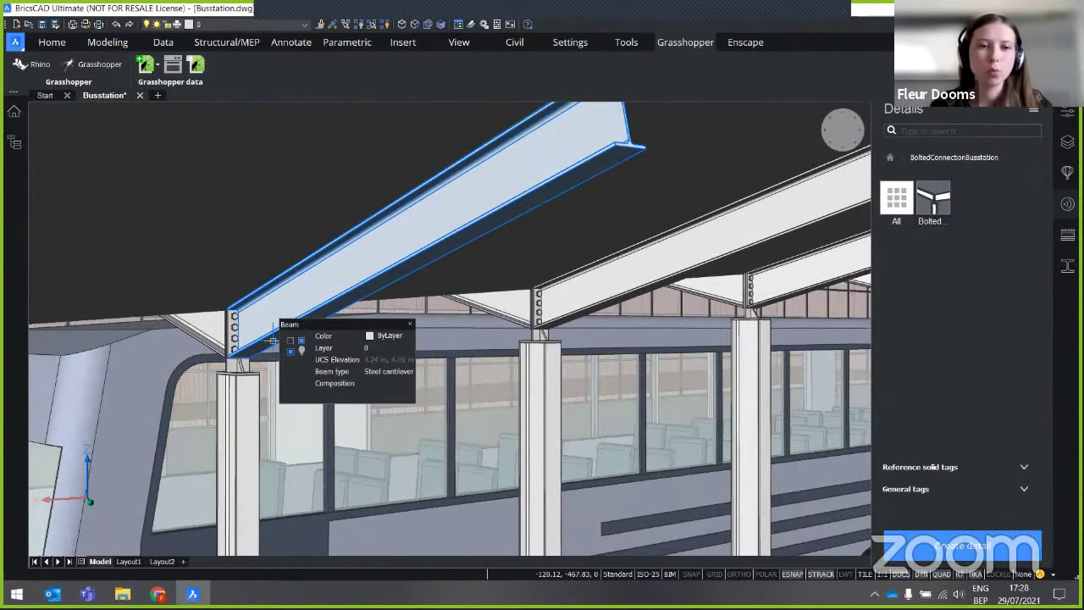
pyautogui.moveTo(235, 330)
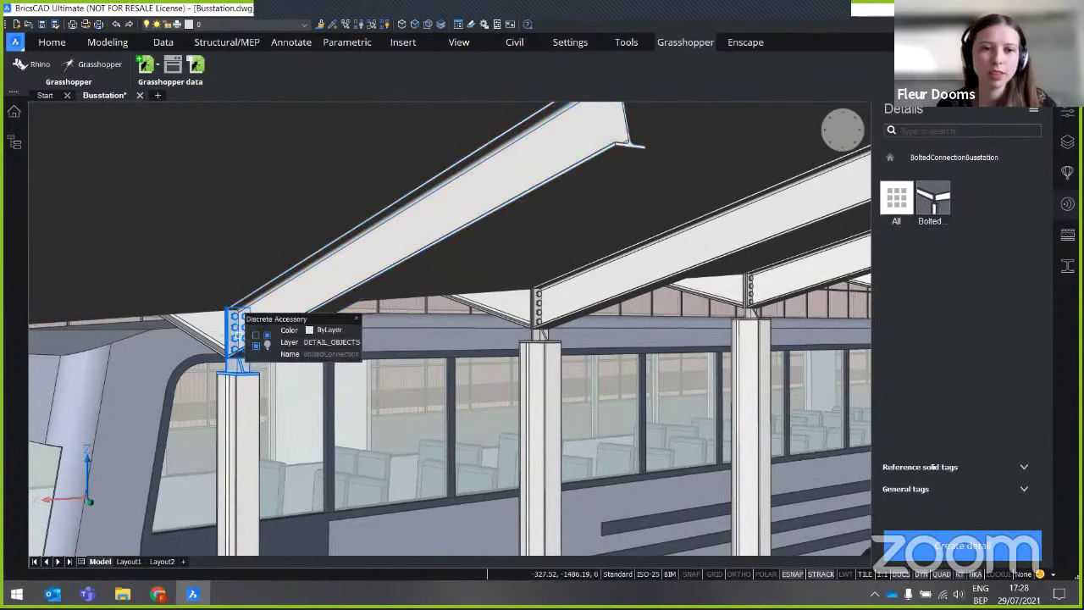
pyautogui.moveTo(231, 442)
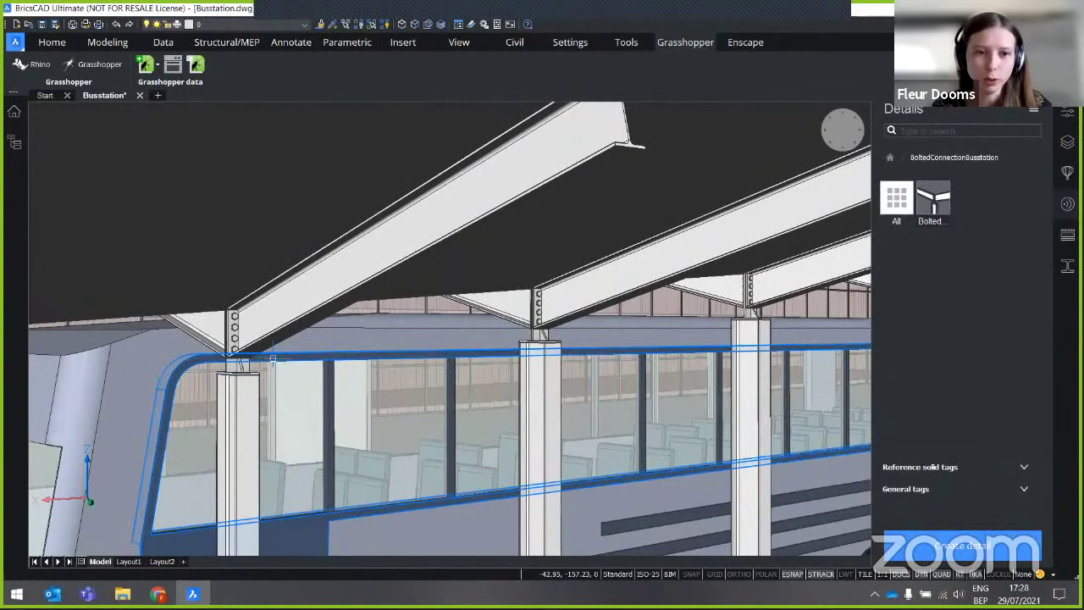
pyautogui.scroll(-5, 320, 379)
pyautogui.keyDown('shift'); pyautogui.moveTo(319, 379); pyautogui.dragTo(449, 402, button='middle'); pyautogui.keyUp('shift')
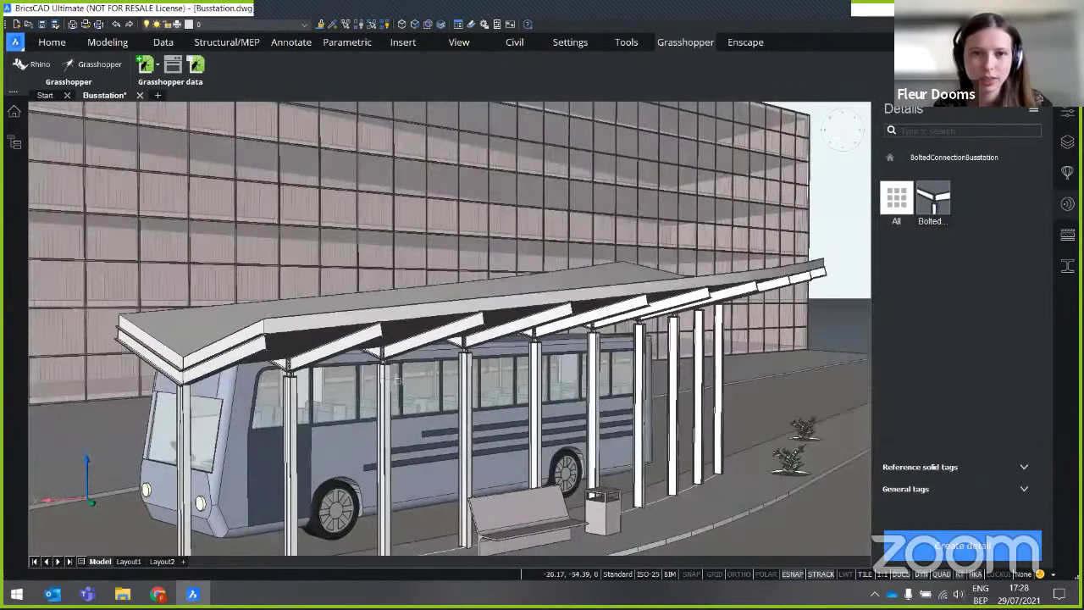
pyautogui.scroll(6, 449, 402)
pyautogui.scroll(2, 461, 437)
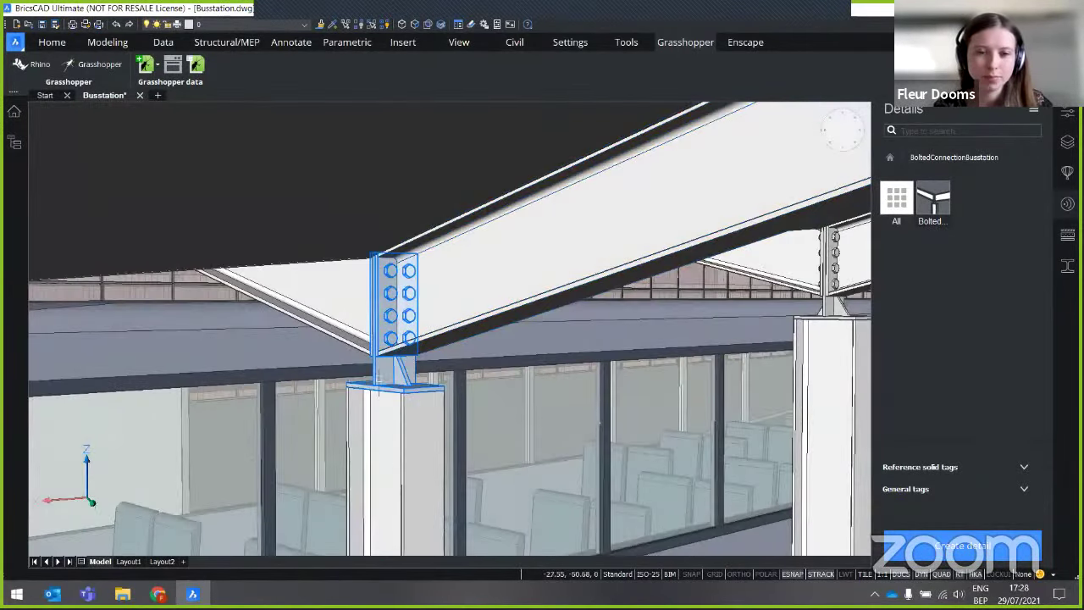
pyautogui.moveTo(459, 437)
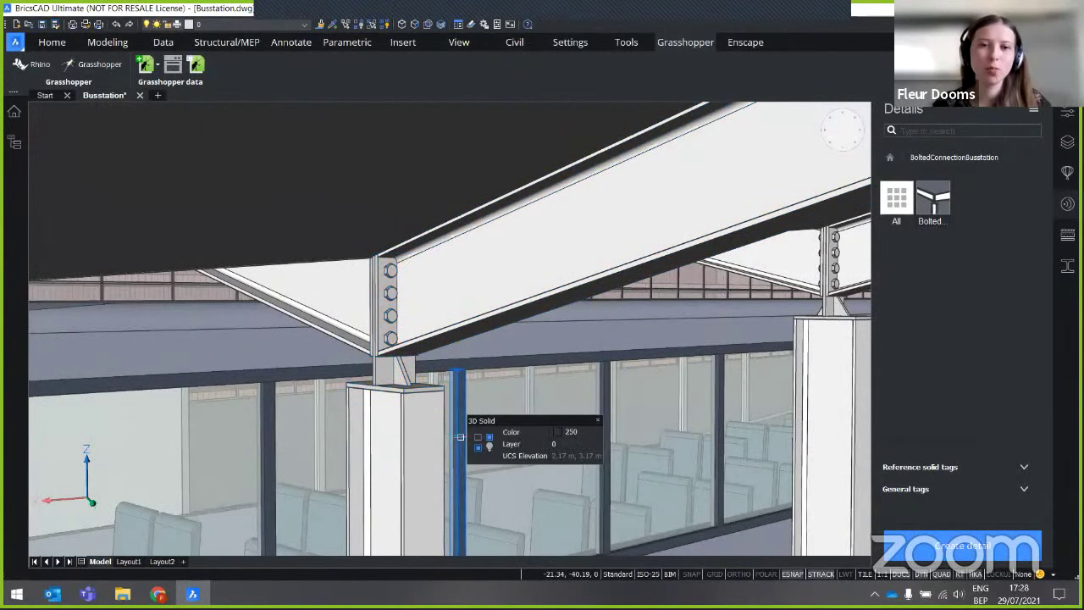
pyautogui.scroll(-5, 438, 341)
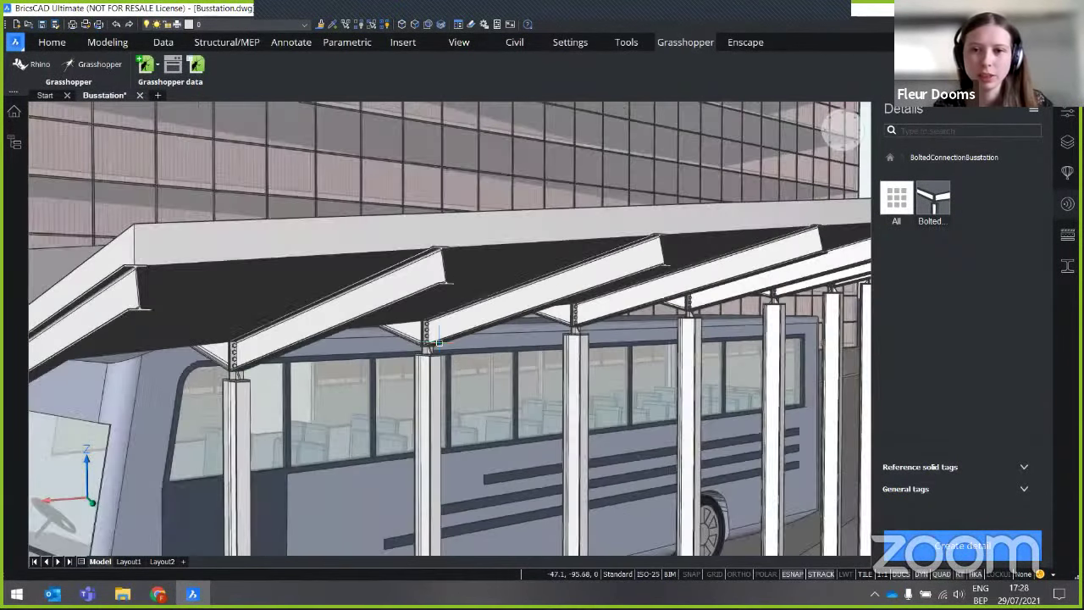
pyautogui.scroll(-5, 438, 341)
pyautogui.keyDown('shift'); pyautogui.moveTo(448, 395); pyautogui.dragTo(419, 403, button='middle'); pyautogui.keyUp('shift')
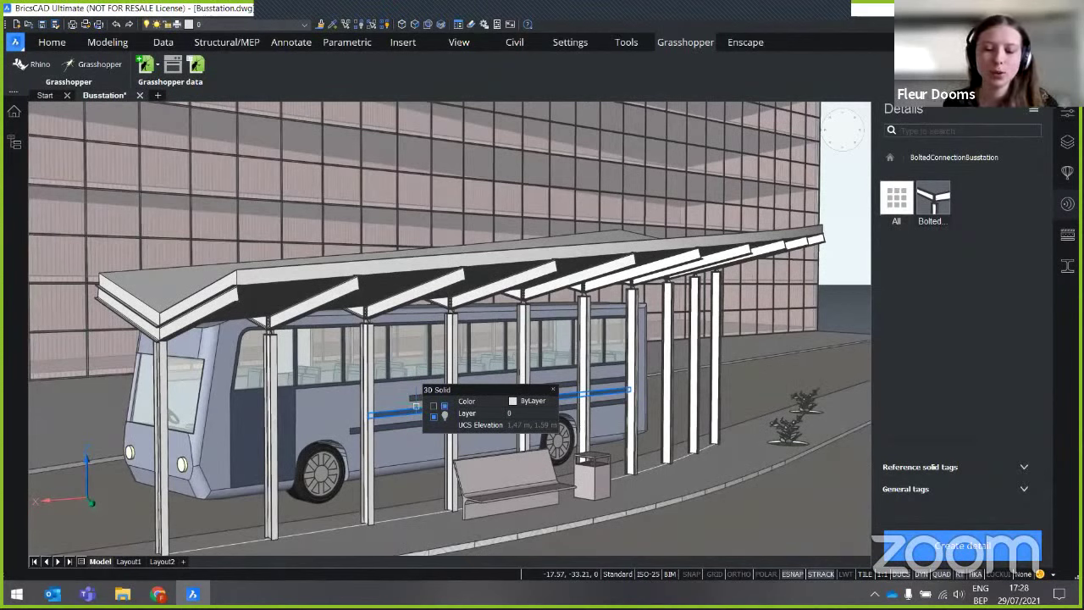
# - Switch to the desktop showing the VolumeStudy_Grasshopper_Quickbuilding drawing
pyautogui.press('ctrl+super+Right')
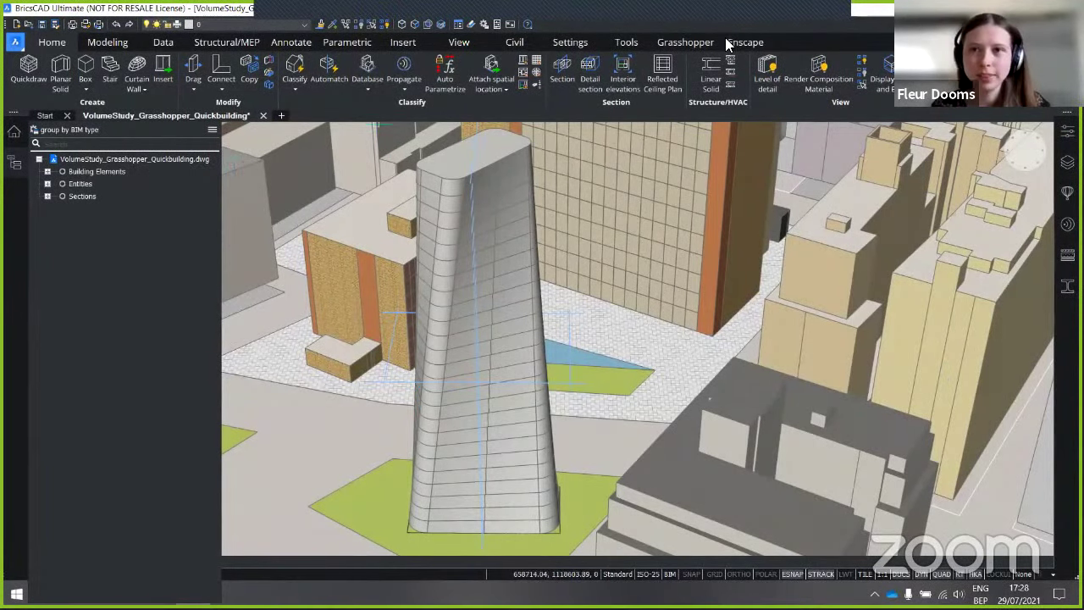
# - Attach the CurtainWallComponent.gh Grasshopper definition to all of the tower's curtain wall elements
pyautogui.click(677, 46)
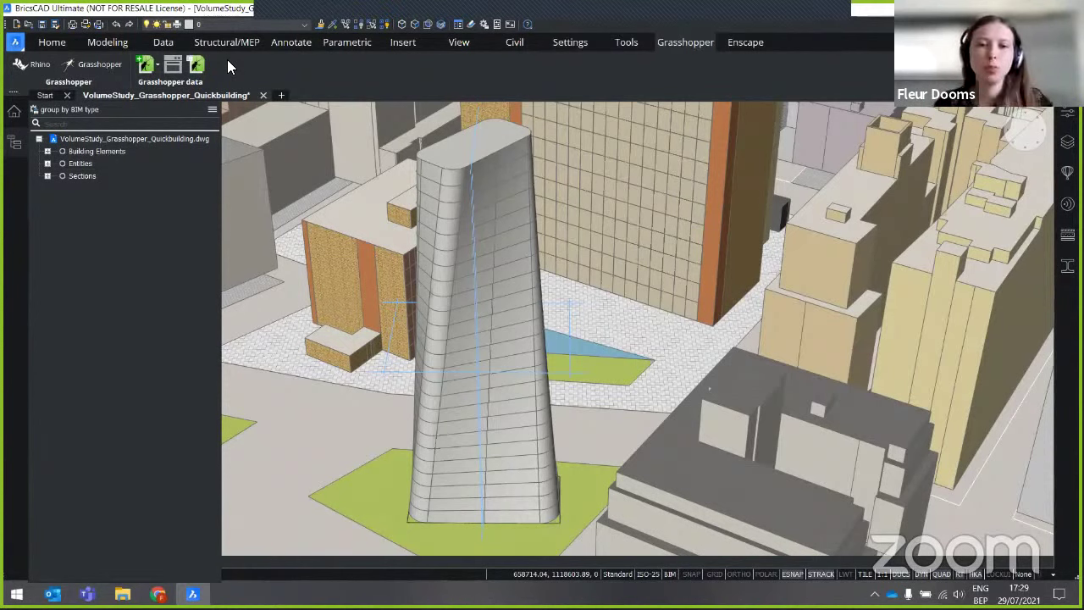
pyautogui.click(47, 152)
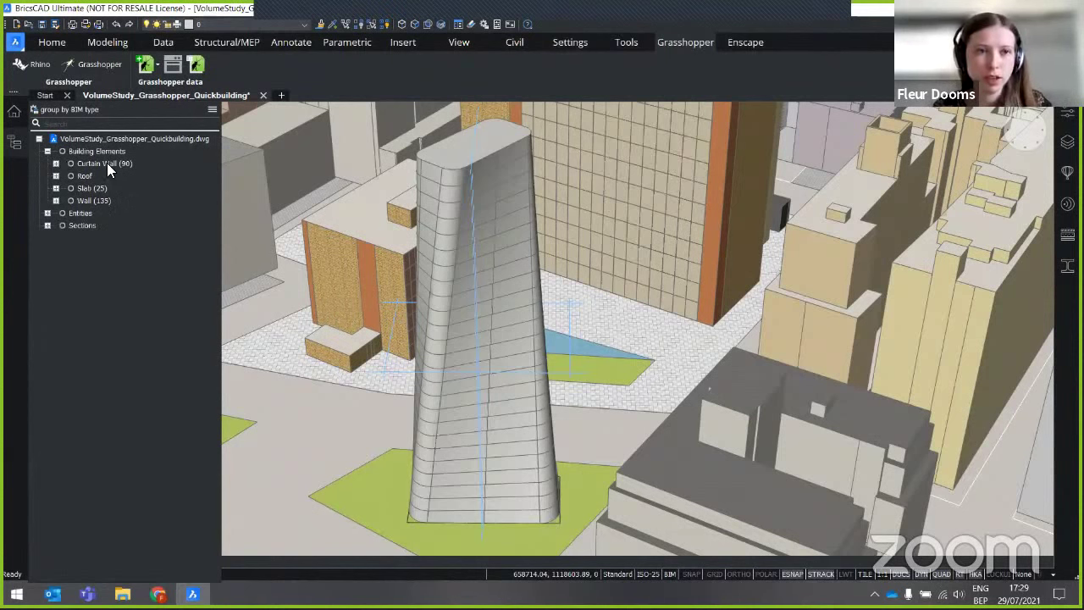
pyautogui.click(98, 162)
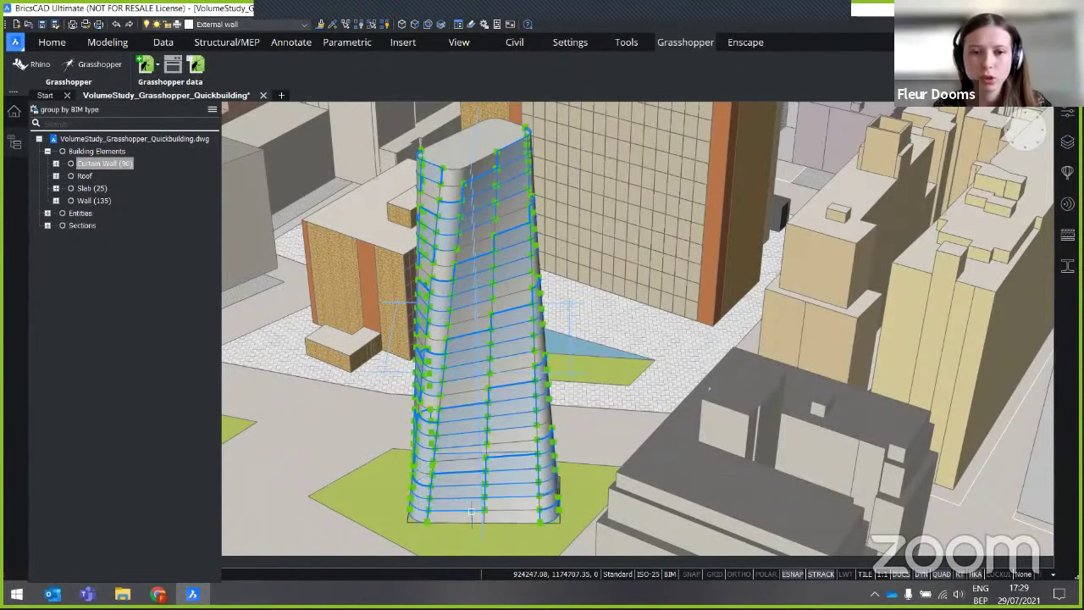
pyautogui.scroll(2, 468, 516)
pyautogui.scroll(4, 468, 516)
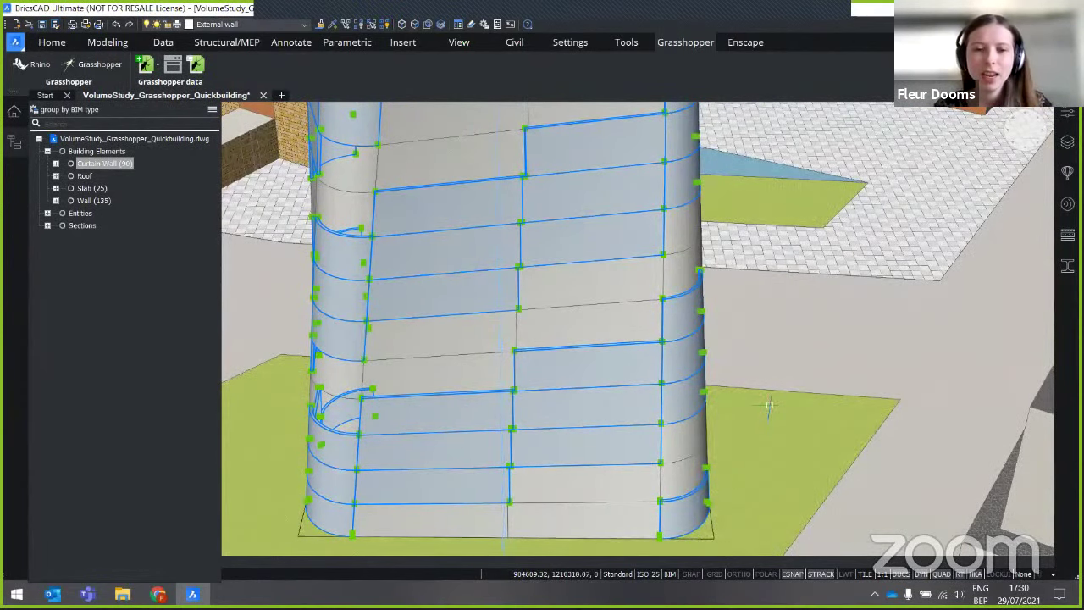
pyautogui.scroll(-3, 769, 406)
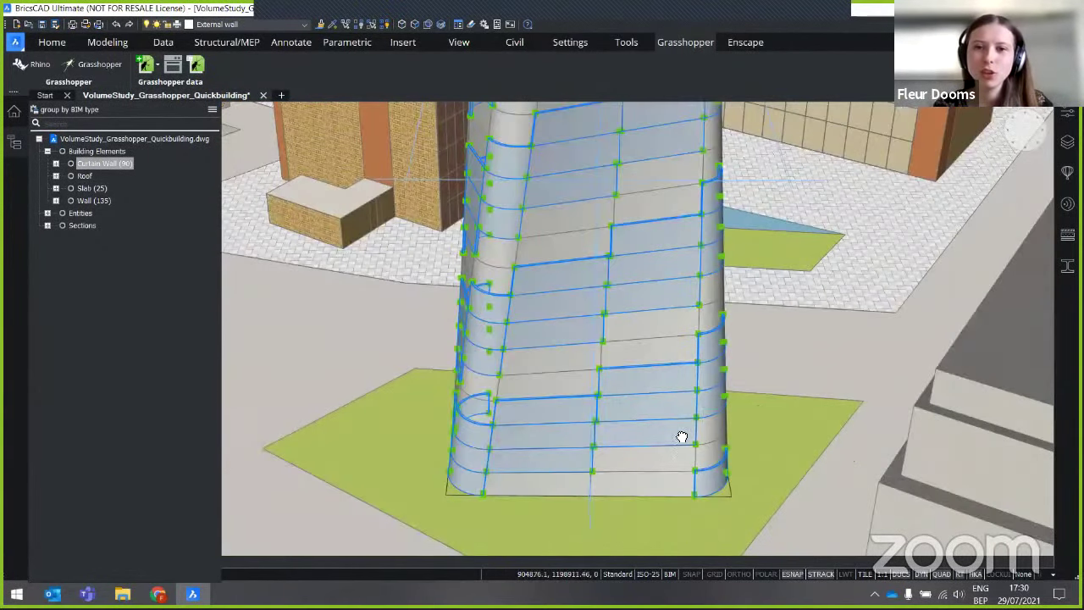
pyautogui.scroll(2, 682, 438)
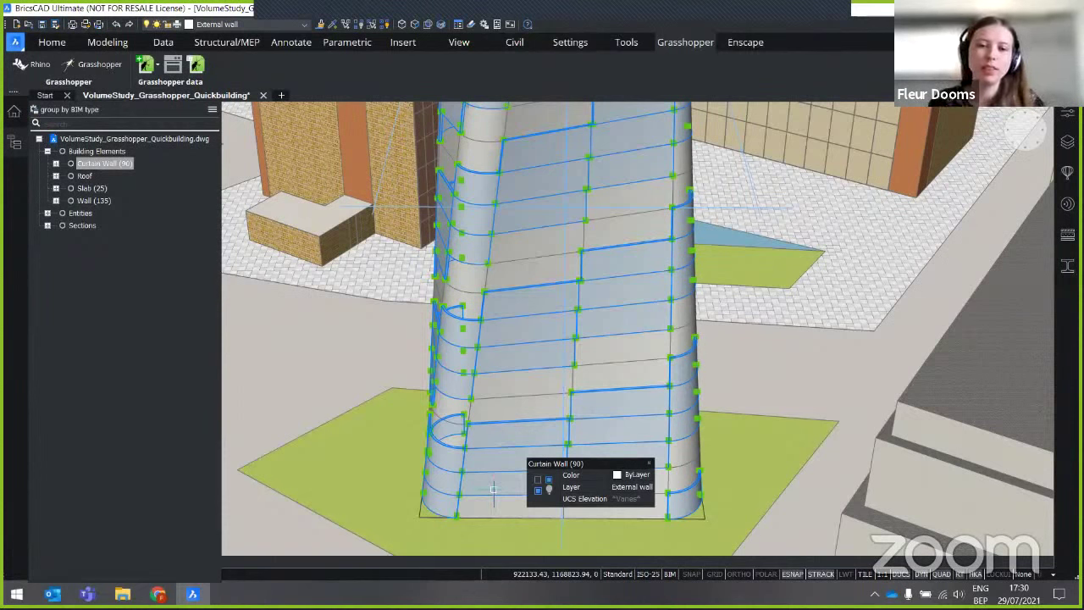
pyautogui.click(156, 68)
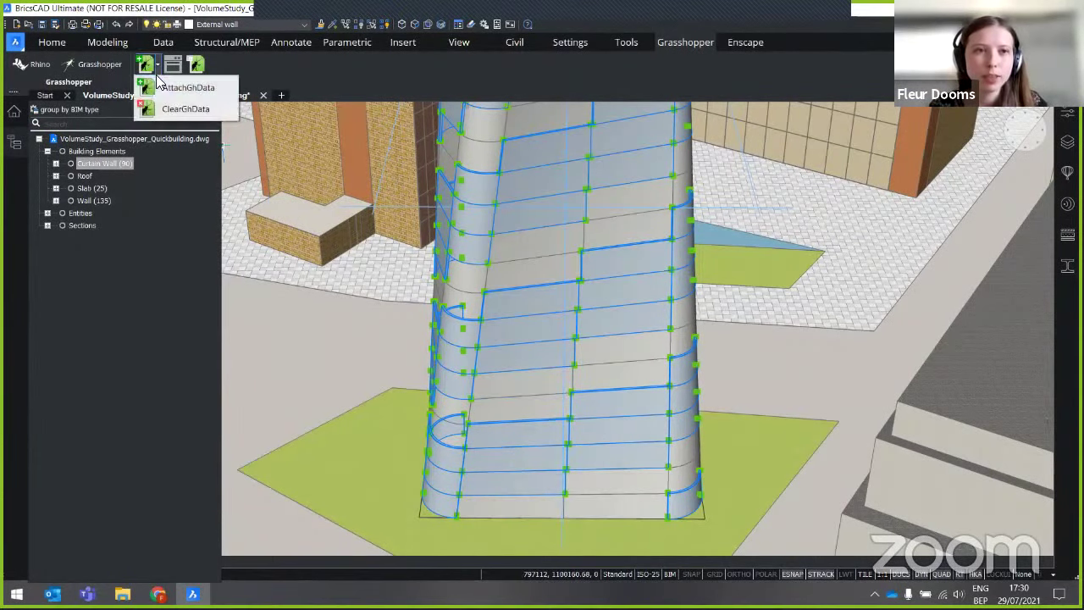
pyautogui.click(203, 87)
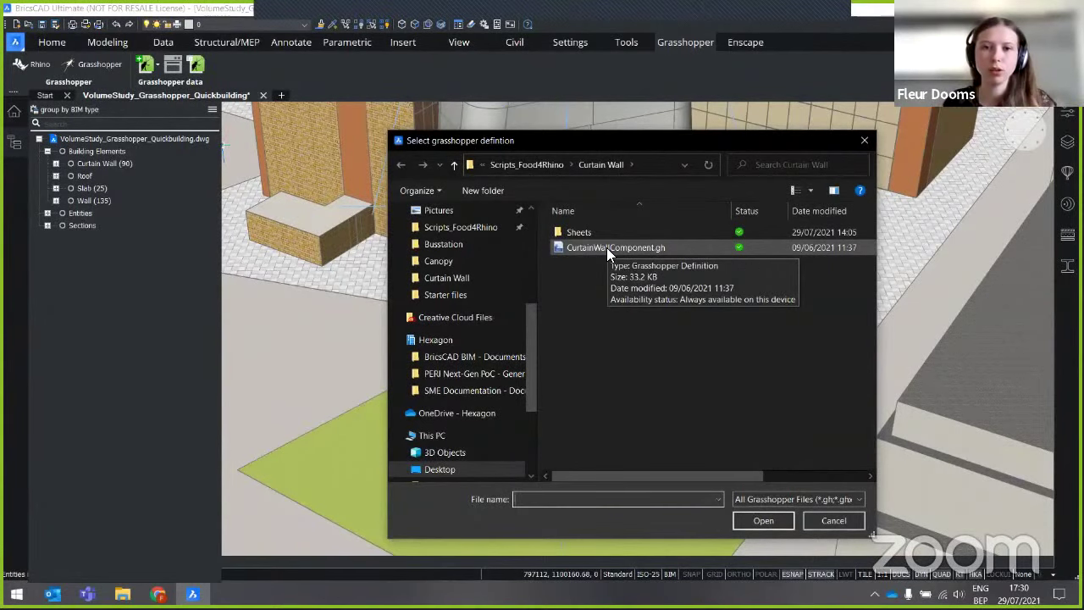
pyautogui.click(606, 247)
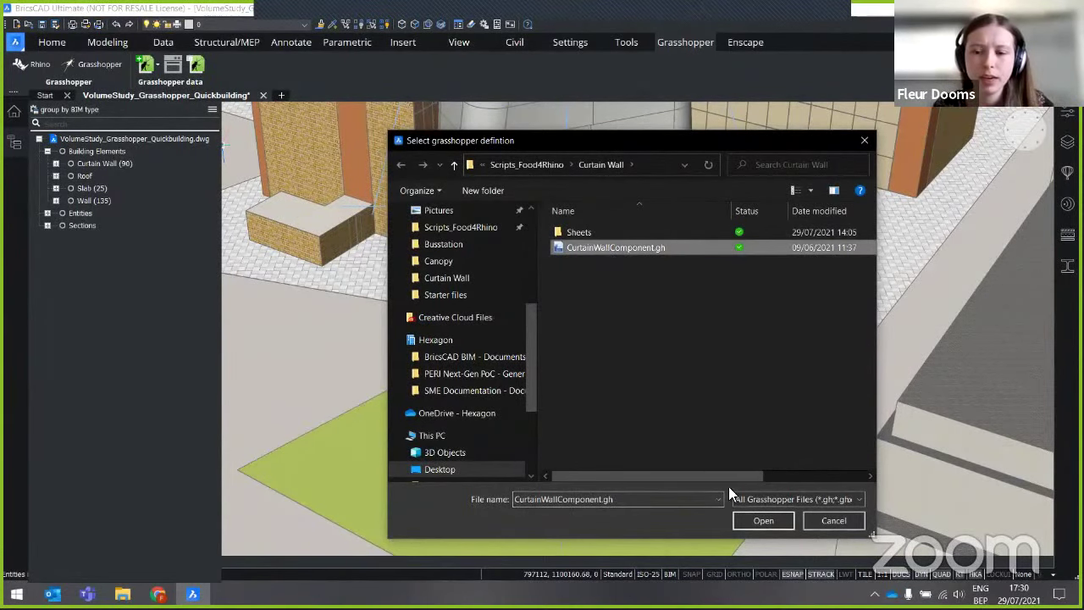
pyautogui.click(754, 517)
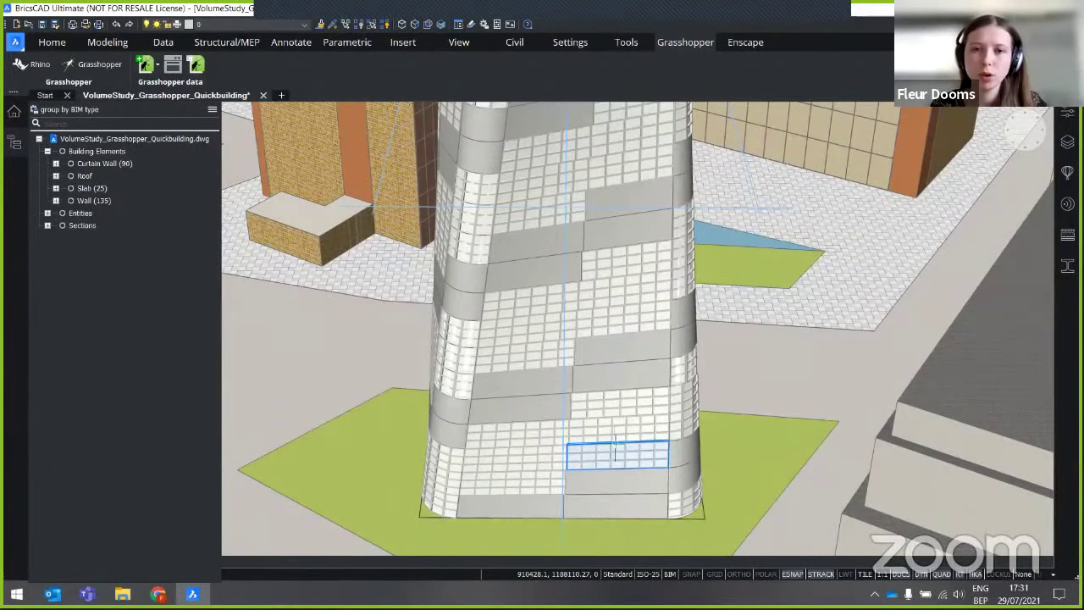
# - Set ApproxPanelSizeX to 4000 in the Grasshopper data of the lowest Floor 0 curtain wall on the tower's front face
pyautogui.scroll(-3, 616, 453)
pyautogui.keyDown('shift'); pyautogui.moveTo(586, 438); pyautogui.dragTo(556, 398, button='middle'); pyautogui.keyUp('shift')
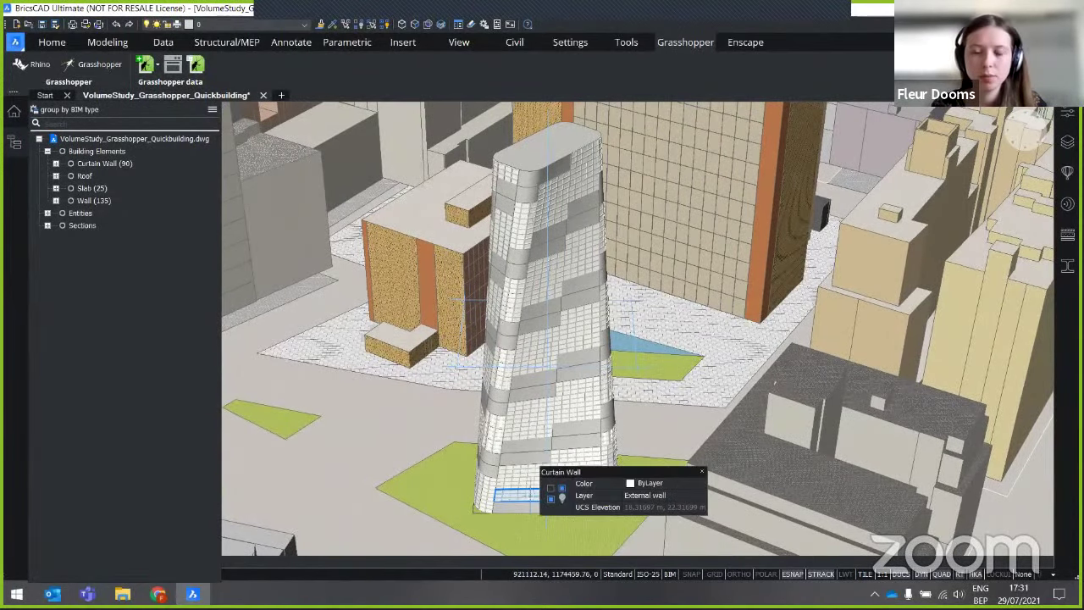
pyautogui.keyDown('shift'); pyautogui.moveTo(519, 494); pyautogui.dragTo(522, 493, button='middle'); pyautogui.keyUp('shift')
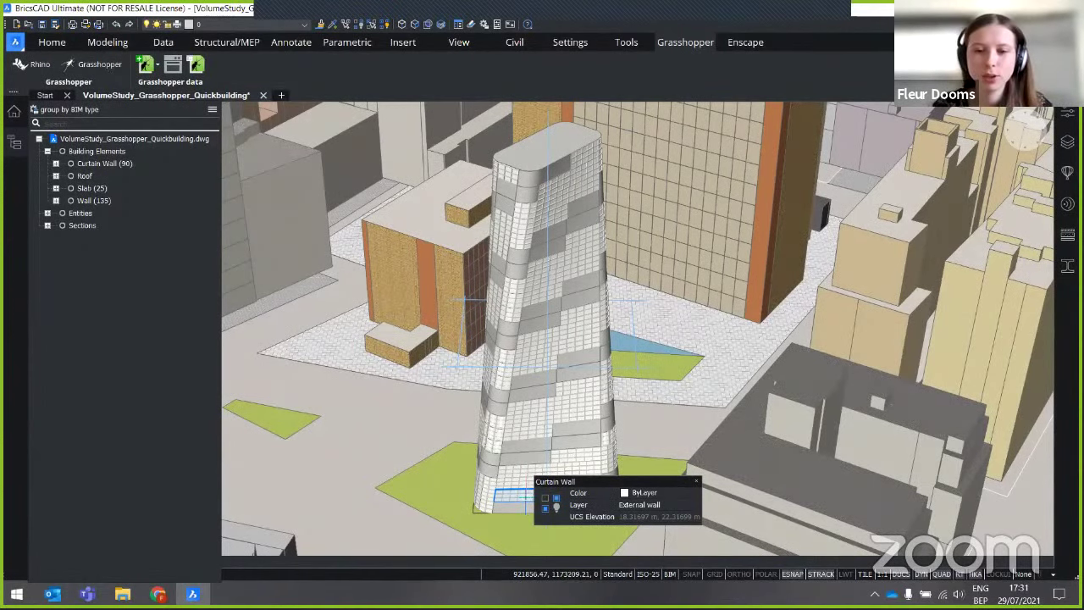
pyautogui.scroll(8, 518, 457)
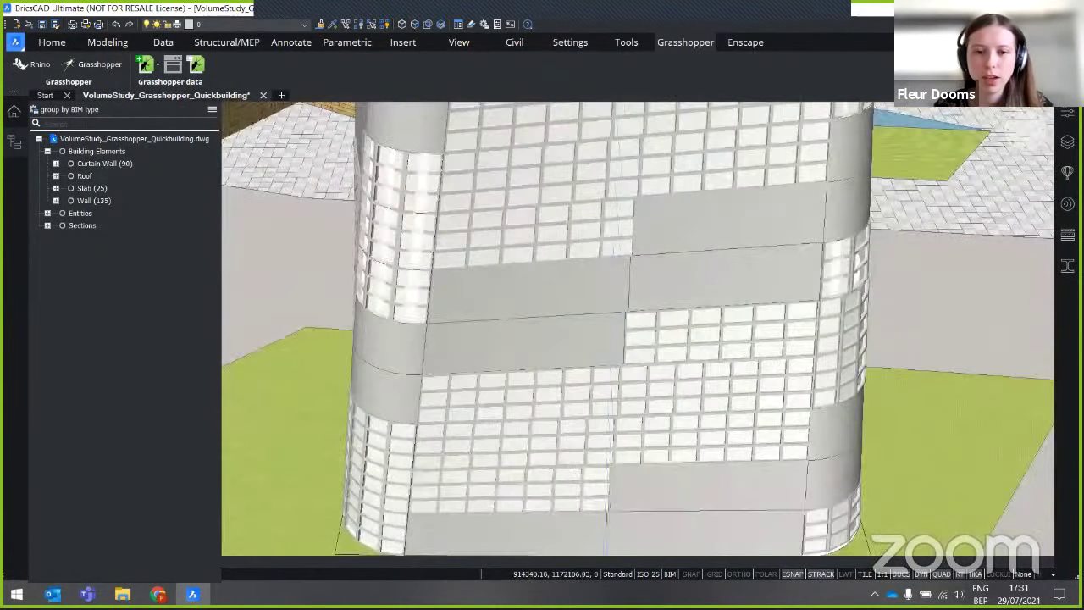
pyautogui.click(513, 490)
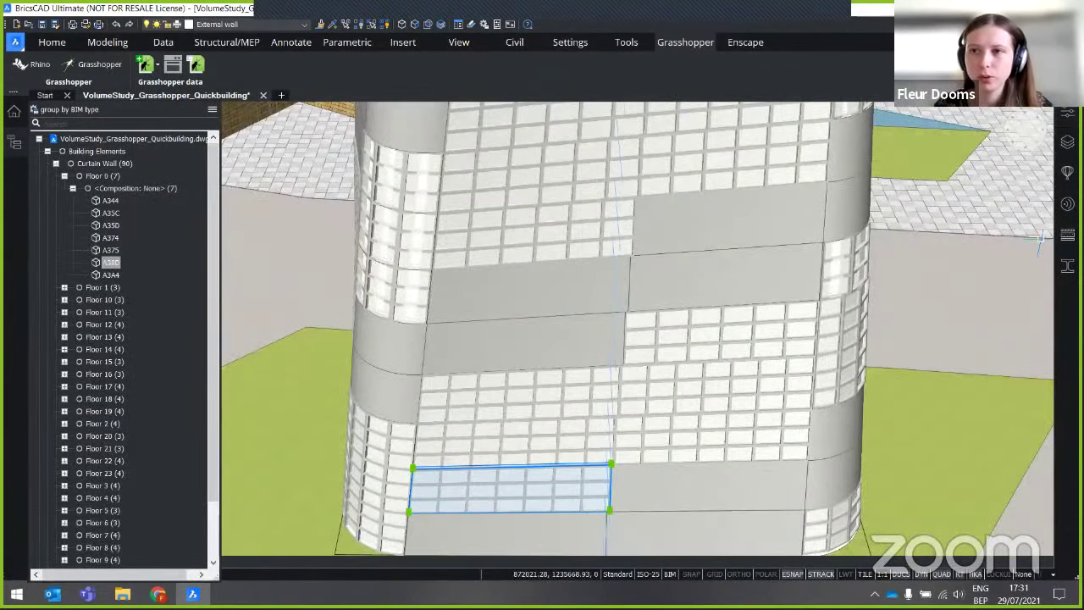
pyautogui.click(1068, 113)
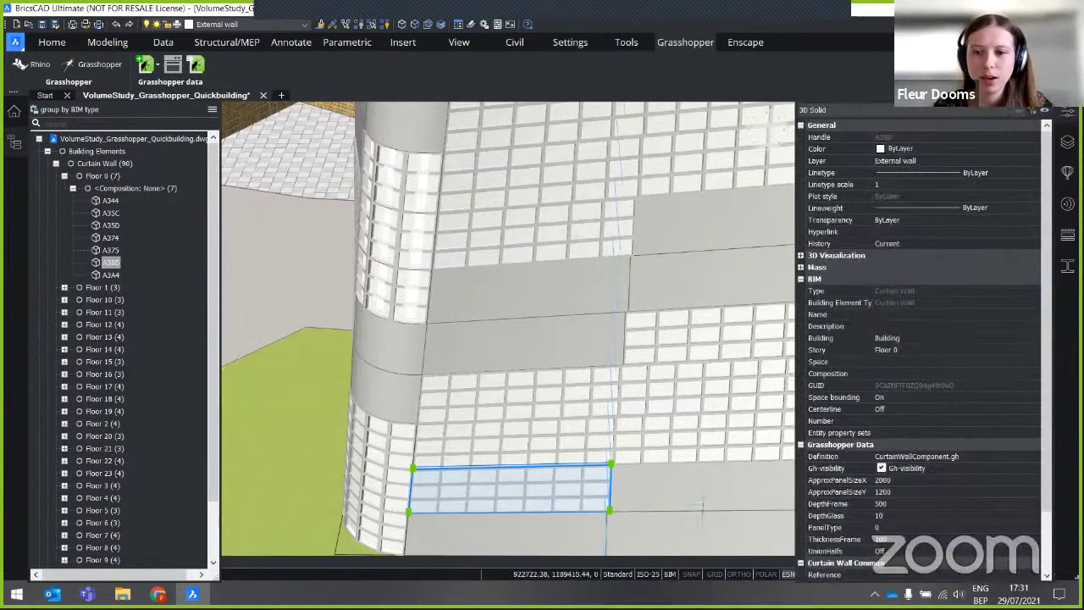
pyautogui.scroll(2, 513, 513)
pyautogui.scroll(3, 513, 491)
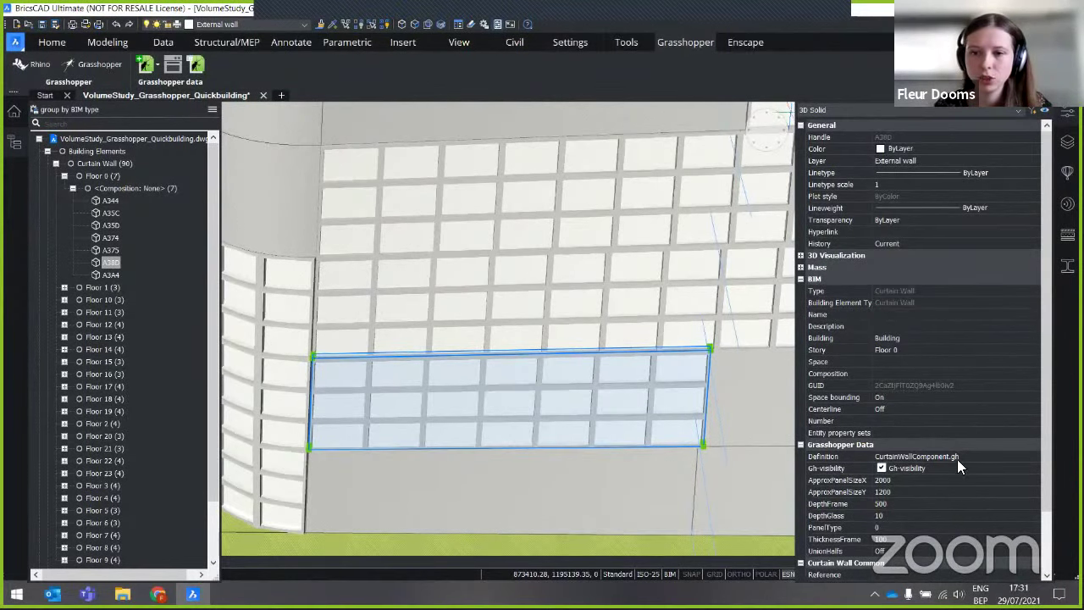
pyautogui.click(906, 492)
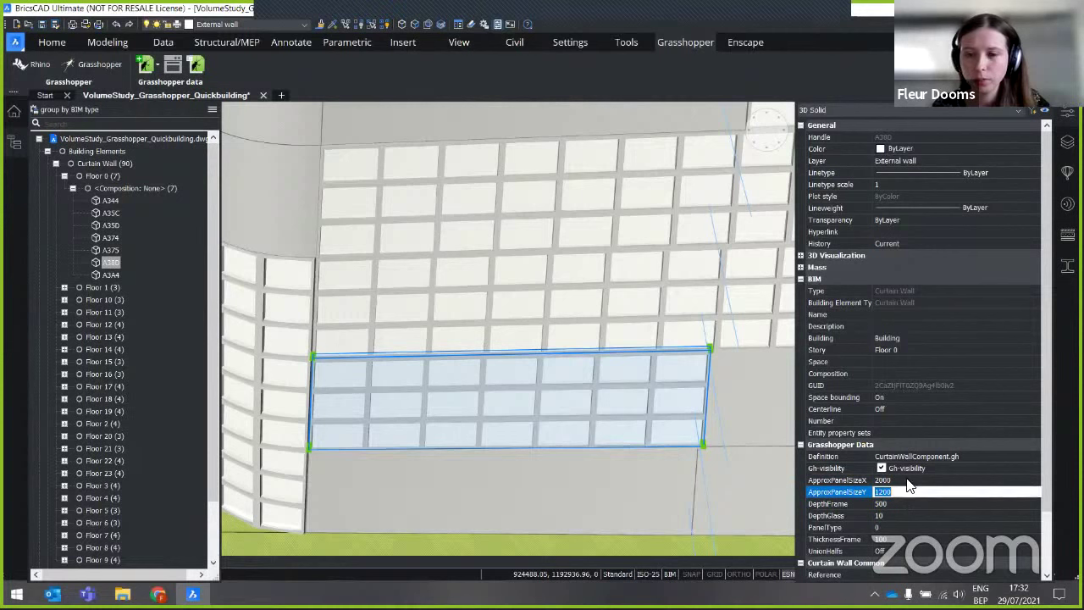
pyautogui.click(910, 480)
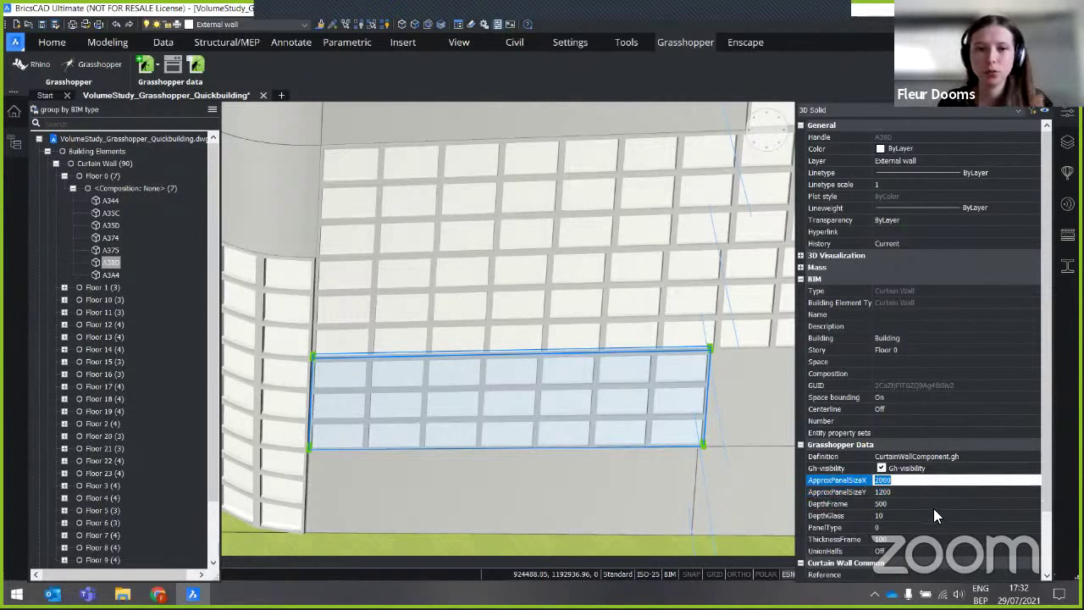
pyautogui.write('4000')
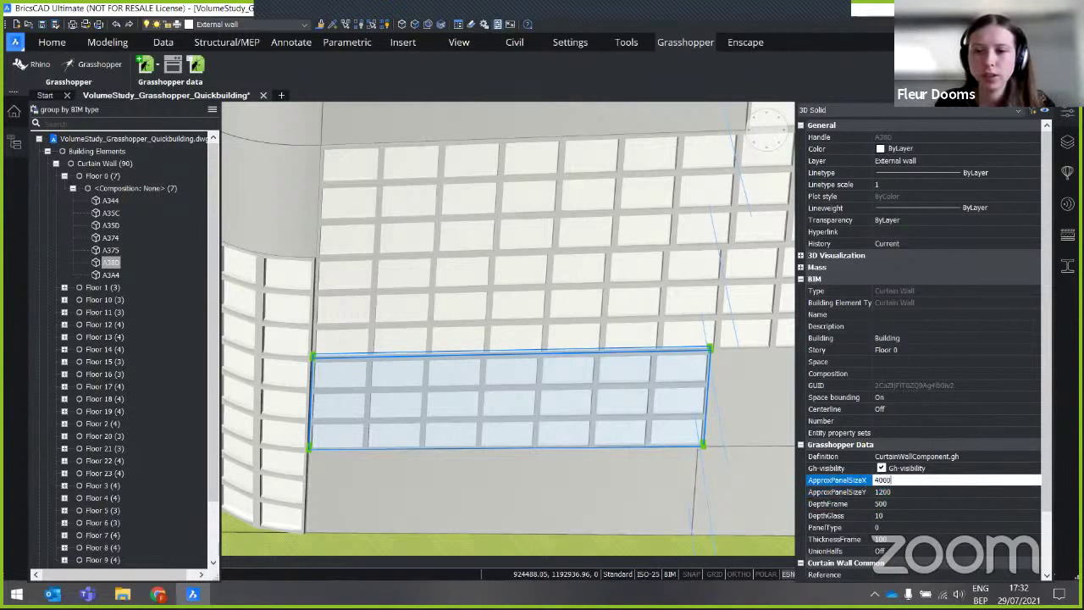
pyautogui.press('Return')
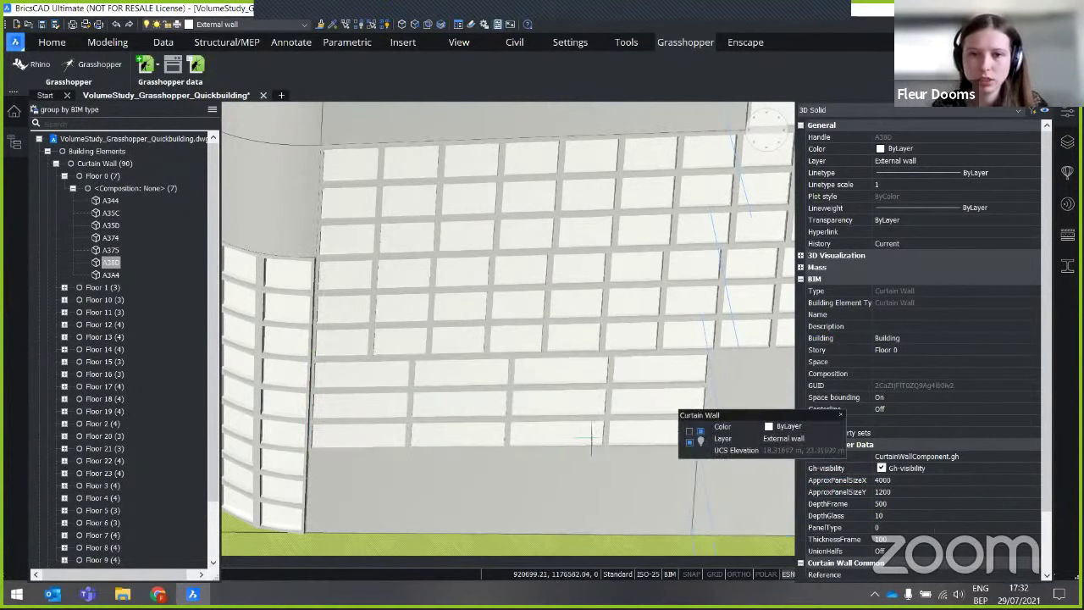
# - Turn Gh-visibility off and back on for the Floor 0 curtain wall with the wider panels
pyautogui.scroll(-2, 581, 447)
pyautogui.scroll(-2, 581, 447)
pyautogui.scroll(4, 513, 463)
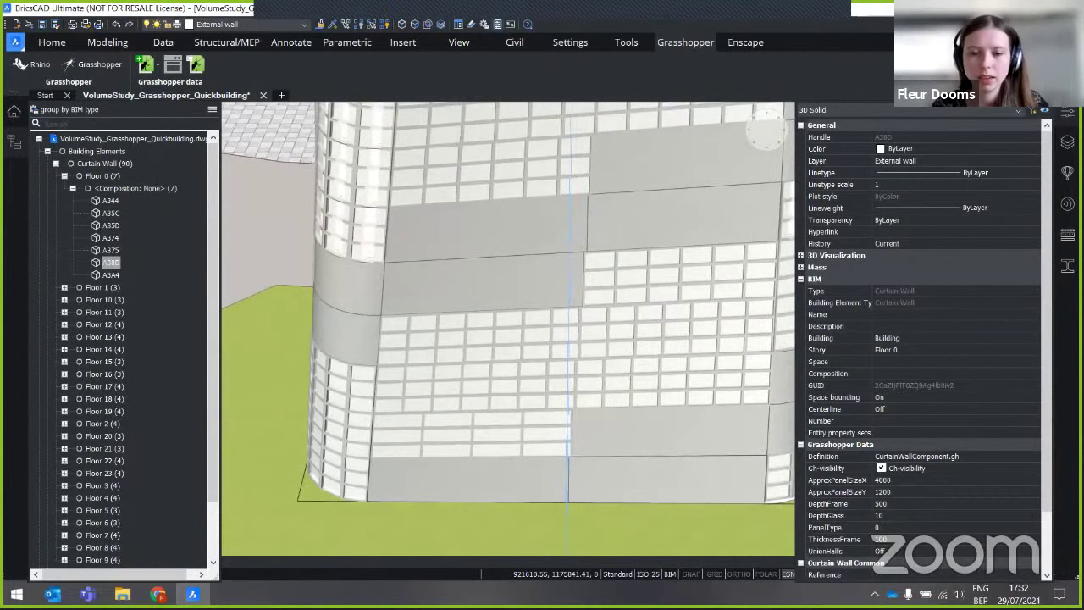
pyautogui.scroll(6, 503, 431)
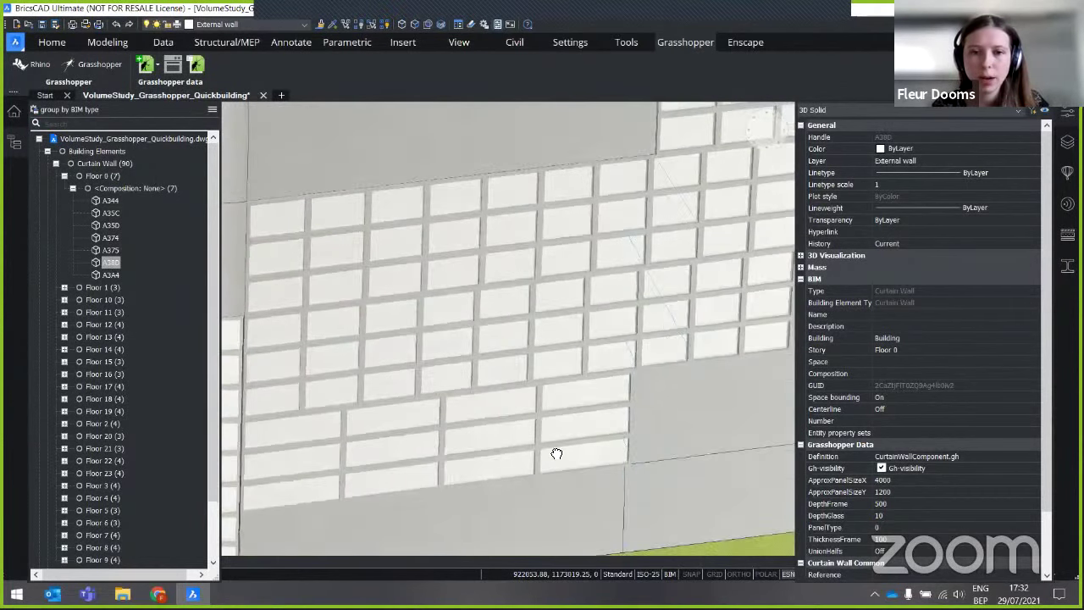
pyautogui.scroll(2, 503, 432)
pyautogui.click(542, 424)
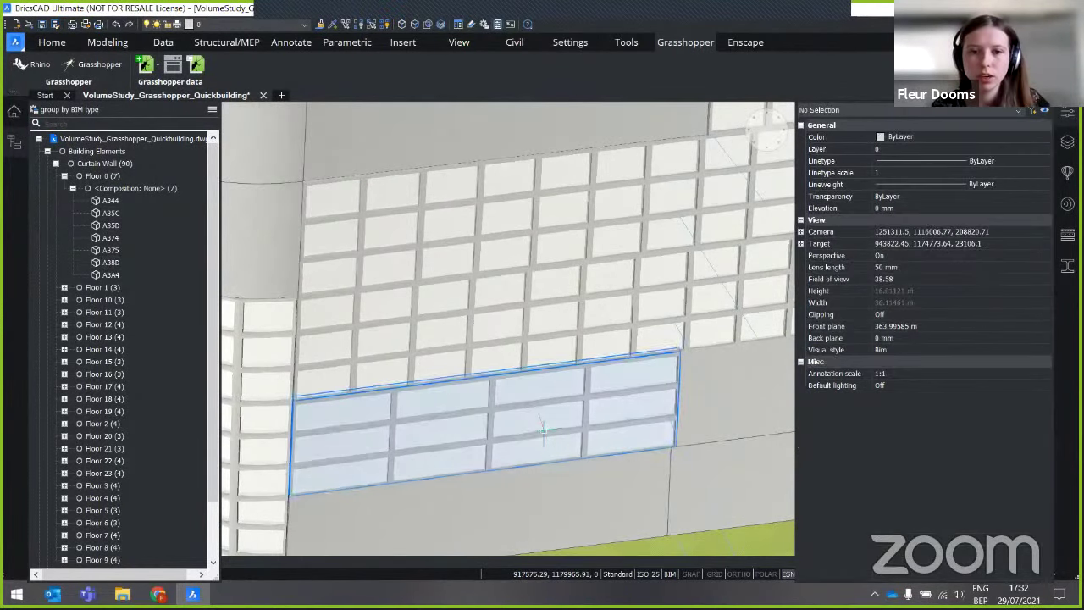
pyautogui.click(882, 469)
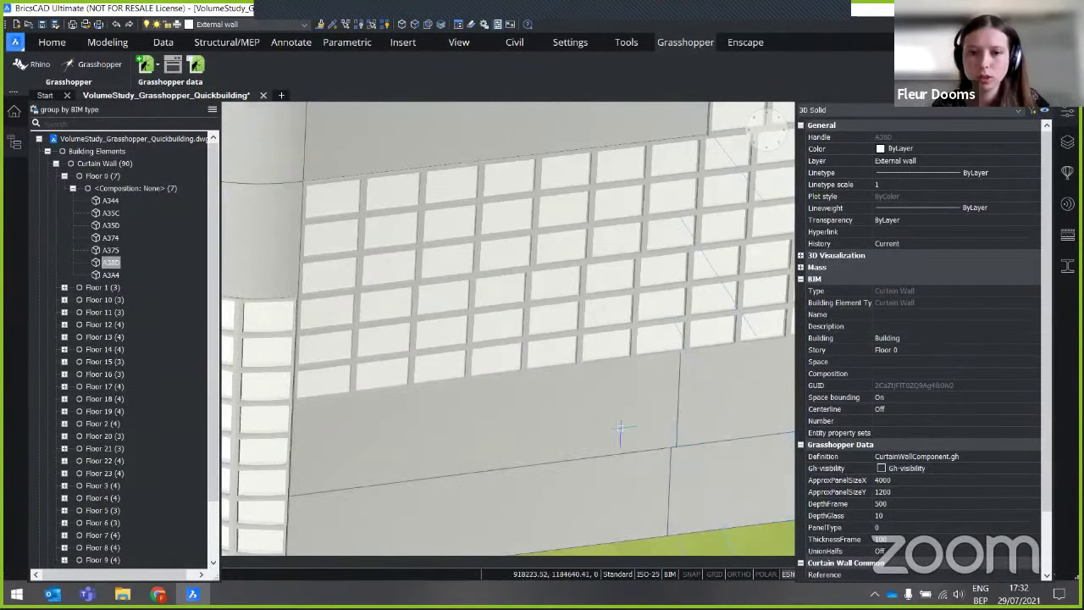
pyautogui.press('Escape')
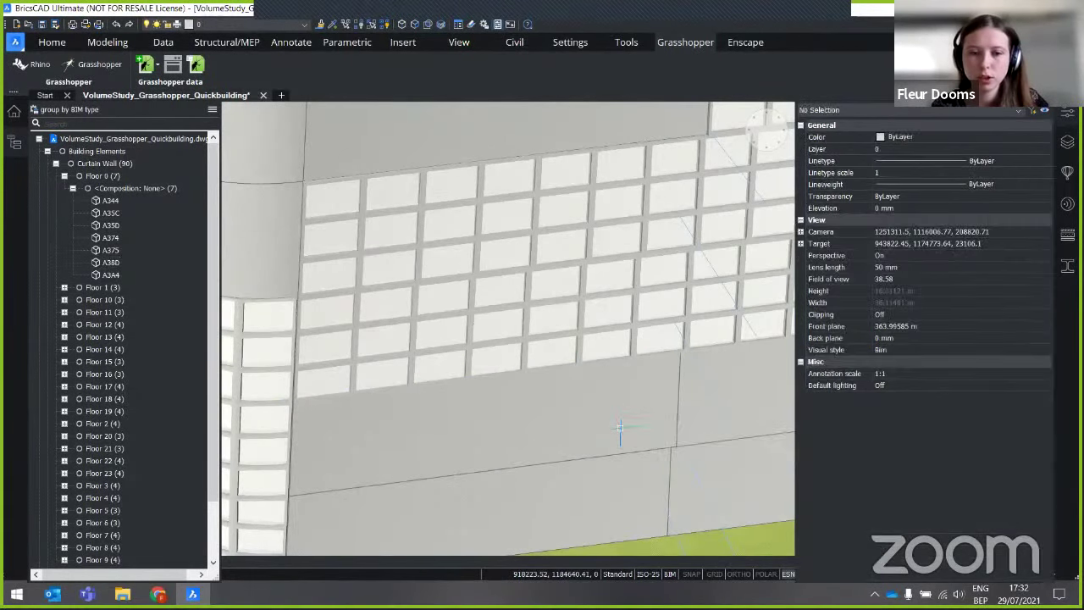
pyautogui.click(620, 428)
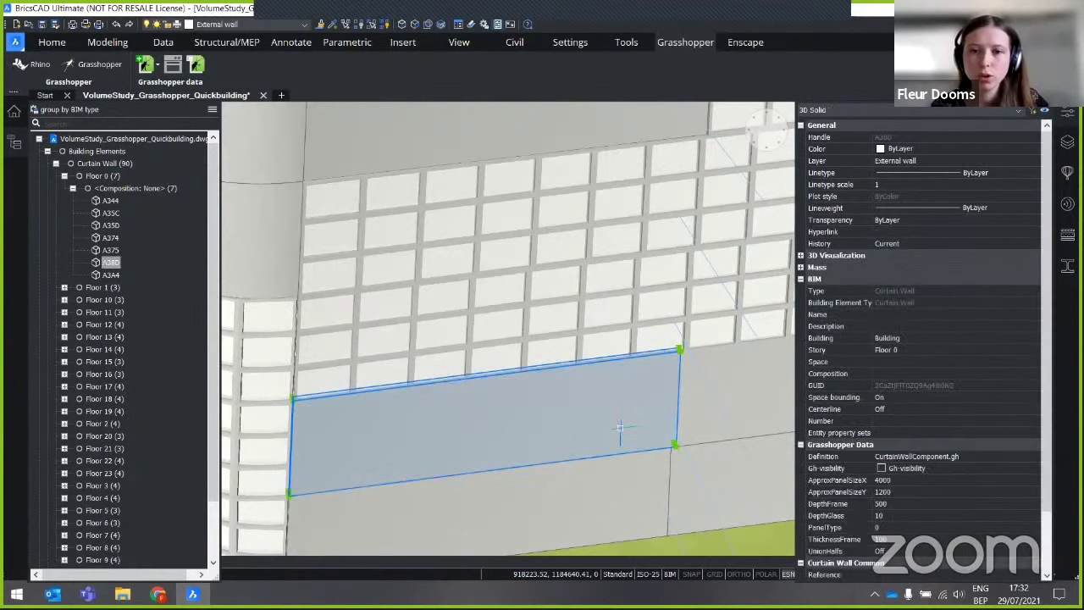
pyautogui.click(881, 468)
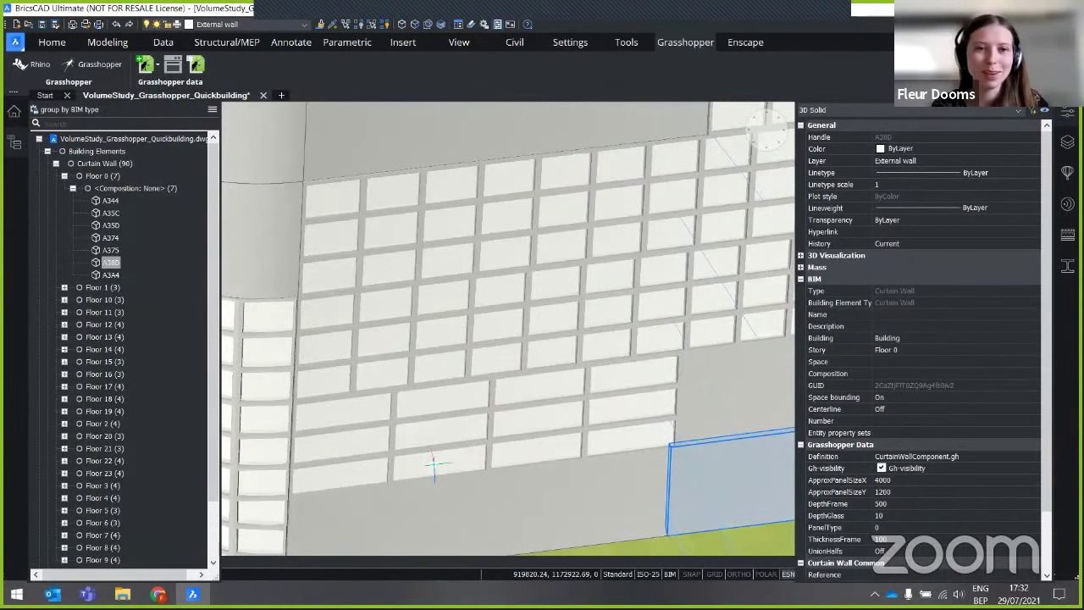
pyautogui.scroll(-10, 433, 464)
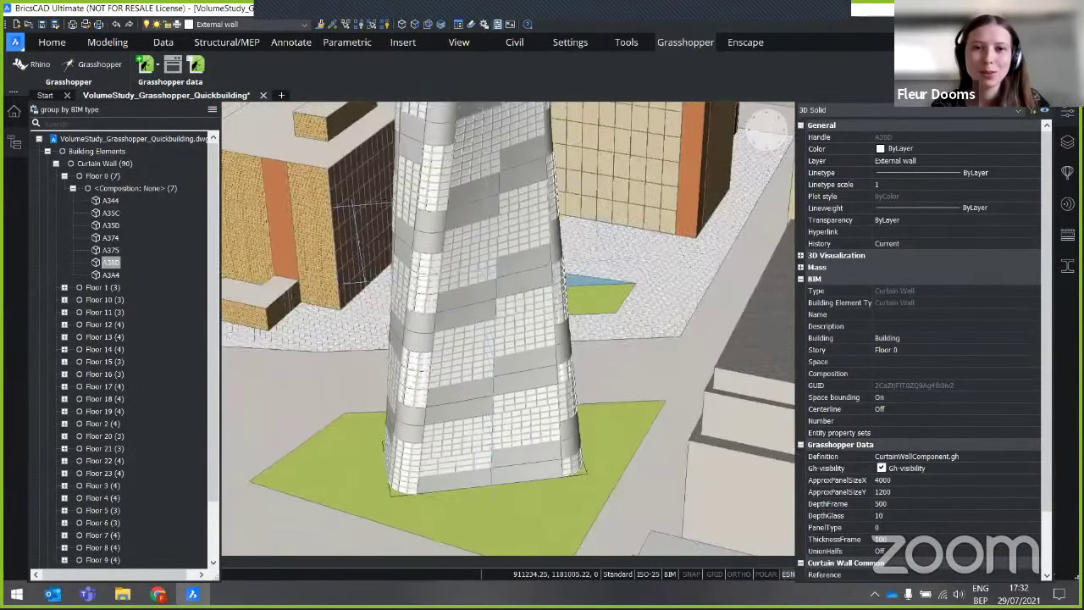
pyautogui.scroll(-6, 506, 485)
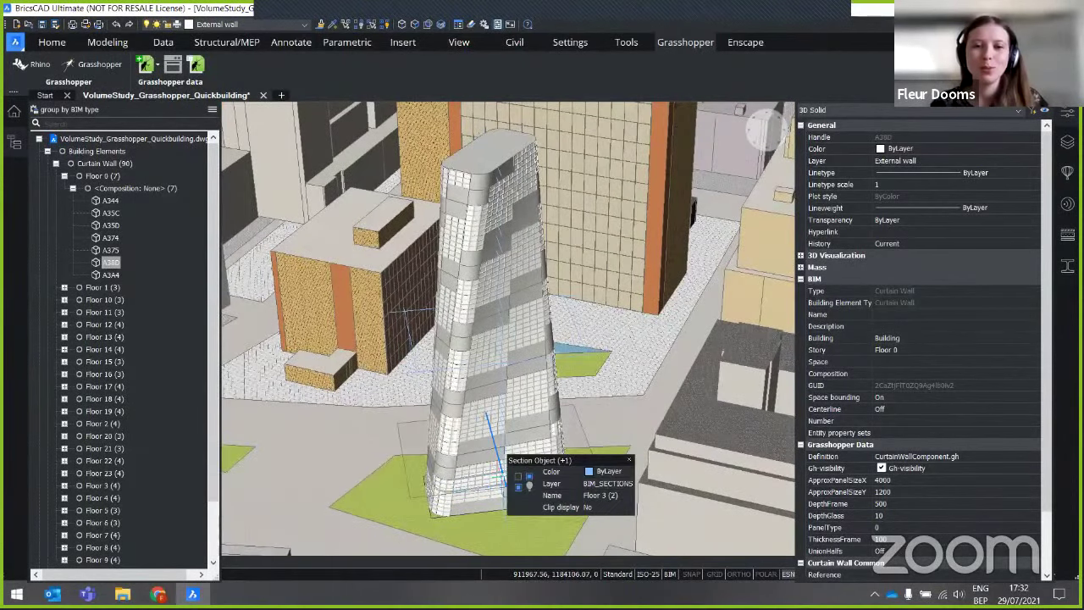
pyautogui.scroll(-2, 506, 484)
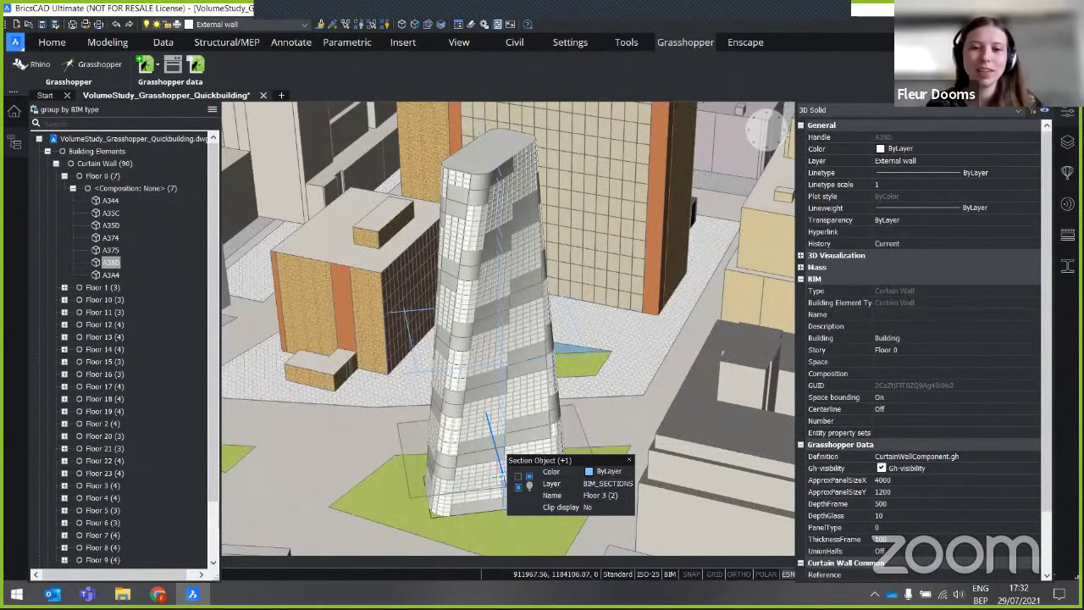